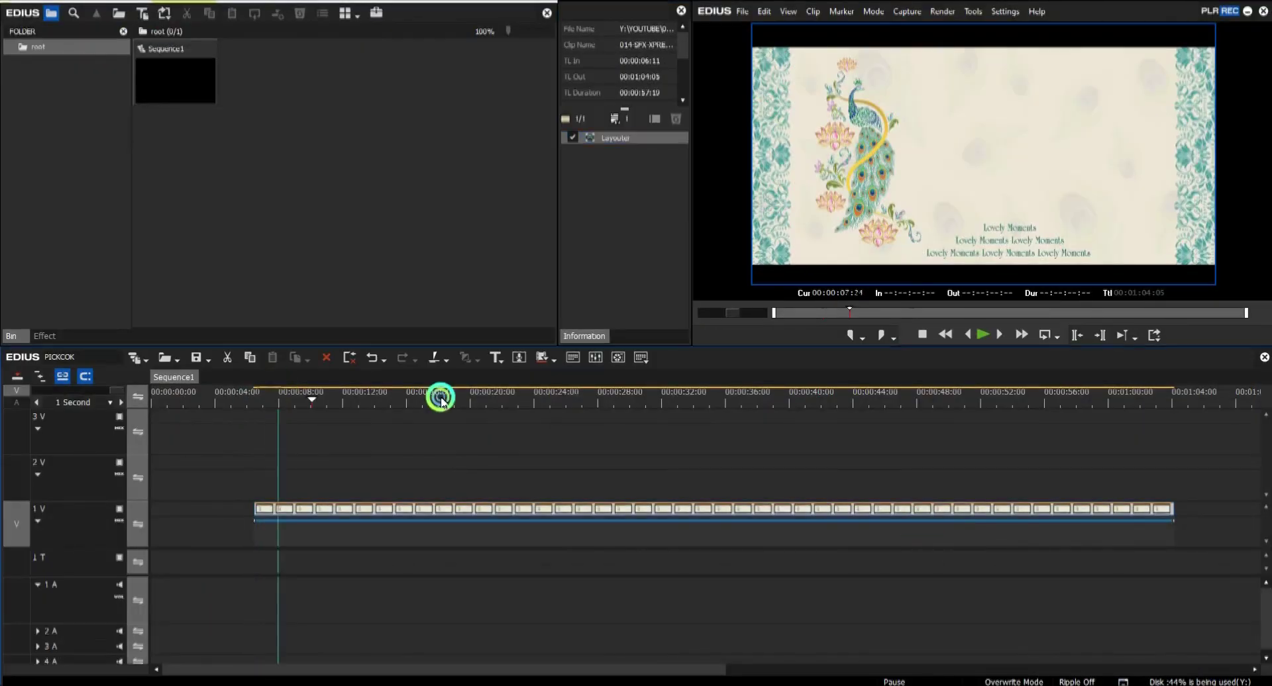
# Move the feather clip at 00:00:06:11 up to track 3V and place the title image 6B2E349C from the HD folder on track 2V.
pyautogui.moveTo(442, 398); pyautogui.dragTo(264, 400)
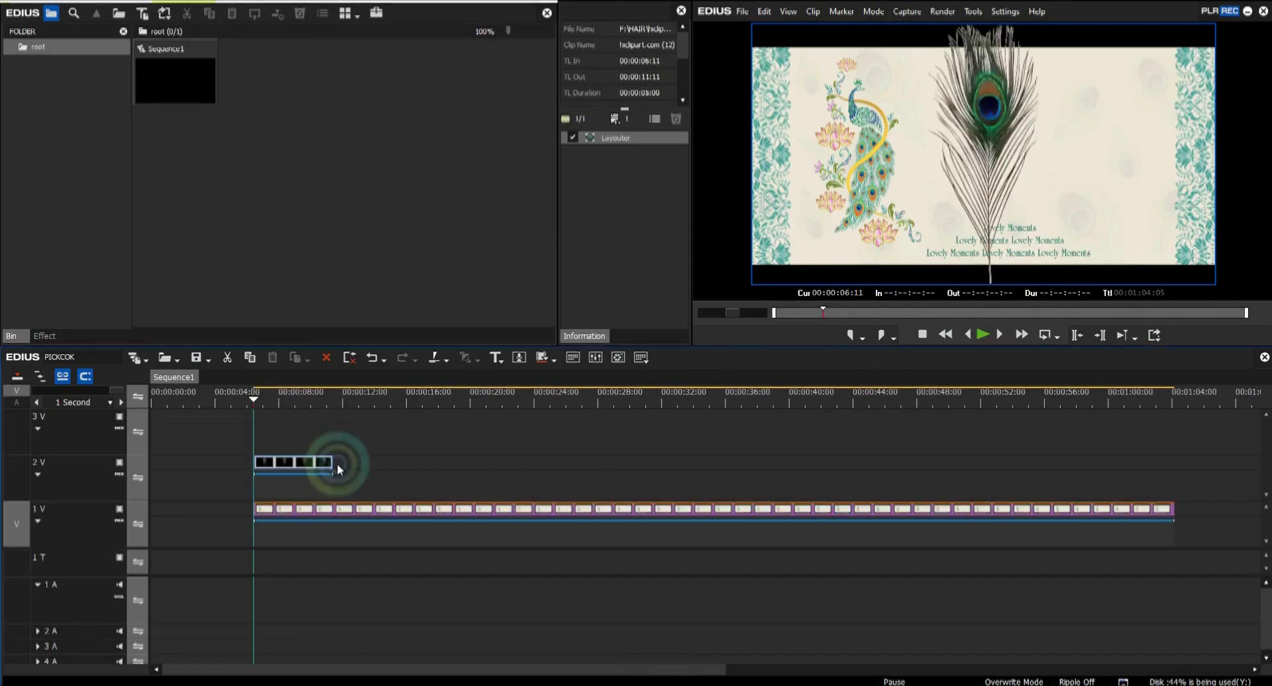
pyautogui.moveTo(335, 468)
pyautogui.mouseDown()
pyautogui.moveTo(484, 475)
pyautogui.moveTo(328, 468)
pyautogui.mouseUp()
pyautogui.moveTo(308, 463); pyautogui.dragTo(310, 429)
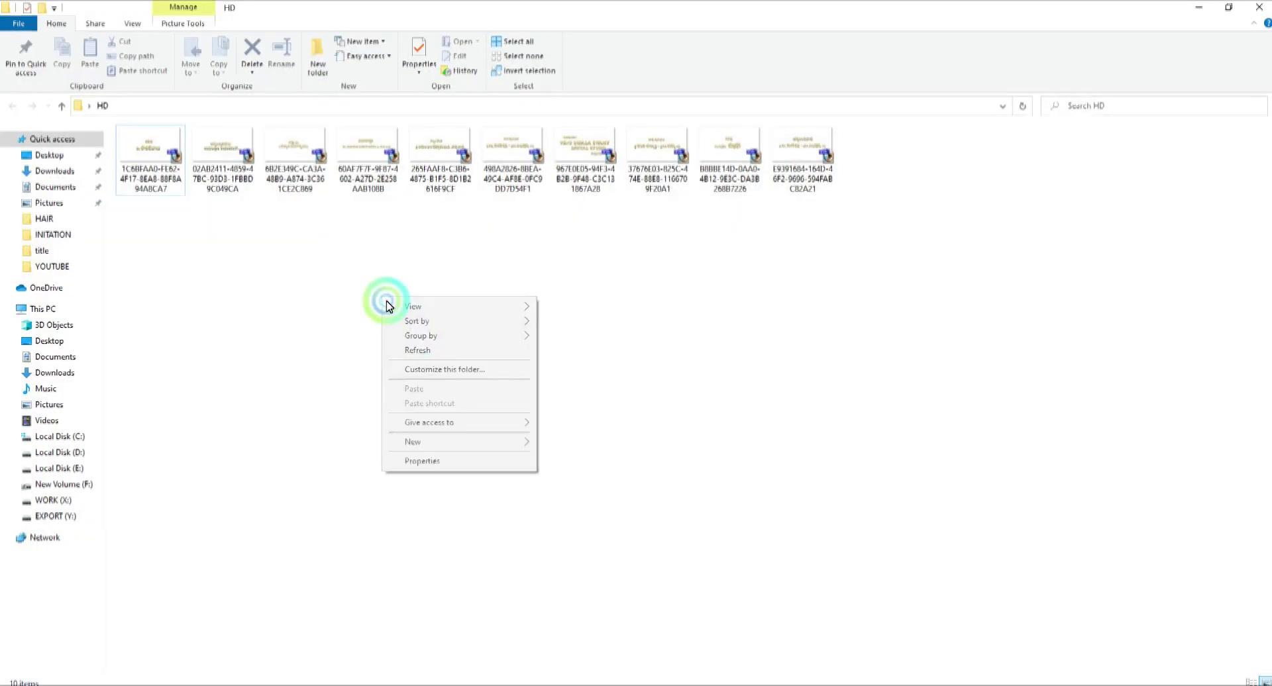
pyautogui.moveTo(295, 178); pyautogui.dragTo(257, 469)
# Scale the title image to 88.2 % and position it at X 8.8 %, Y -3.3 % in the Layouter.
pyautogui.click(329, 463)
pyautogui.doubleClick(619, 136)
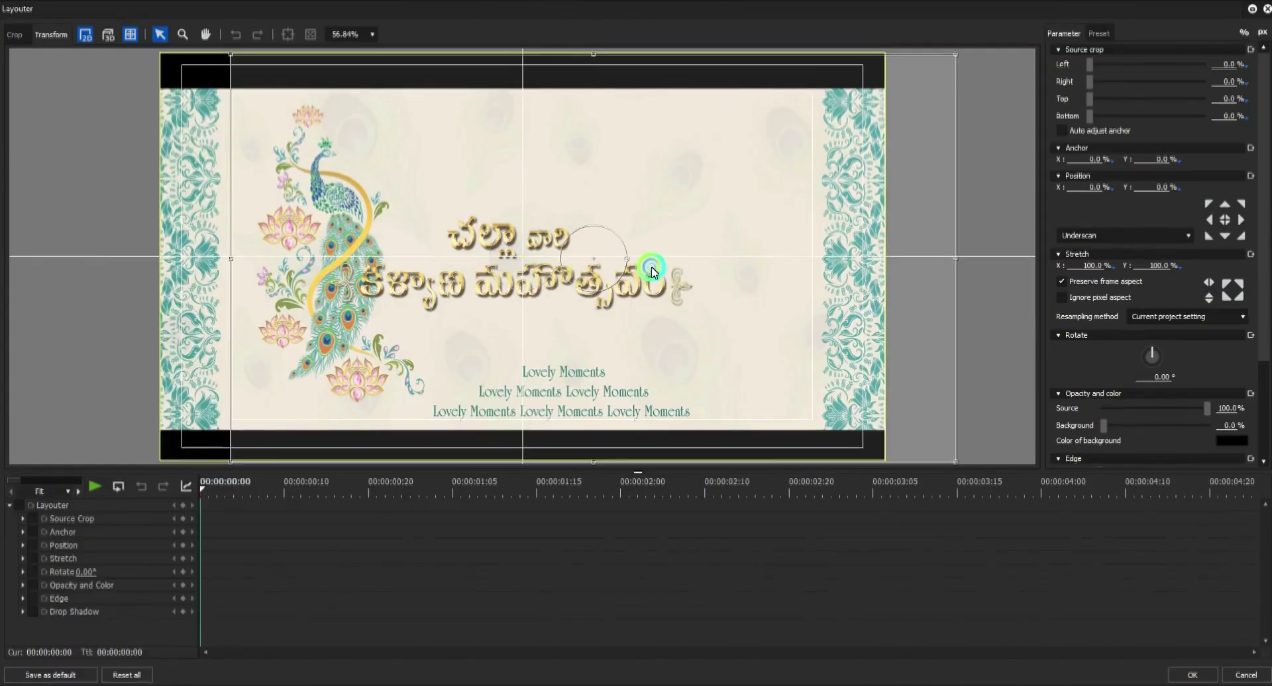
pyautogui.moveTo(633, 344); pyautogui.dragTo(636, 336)
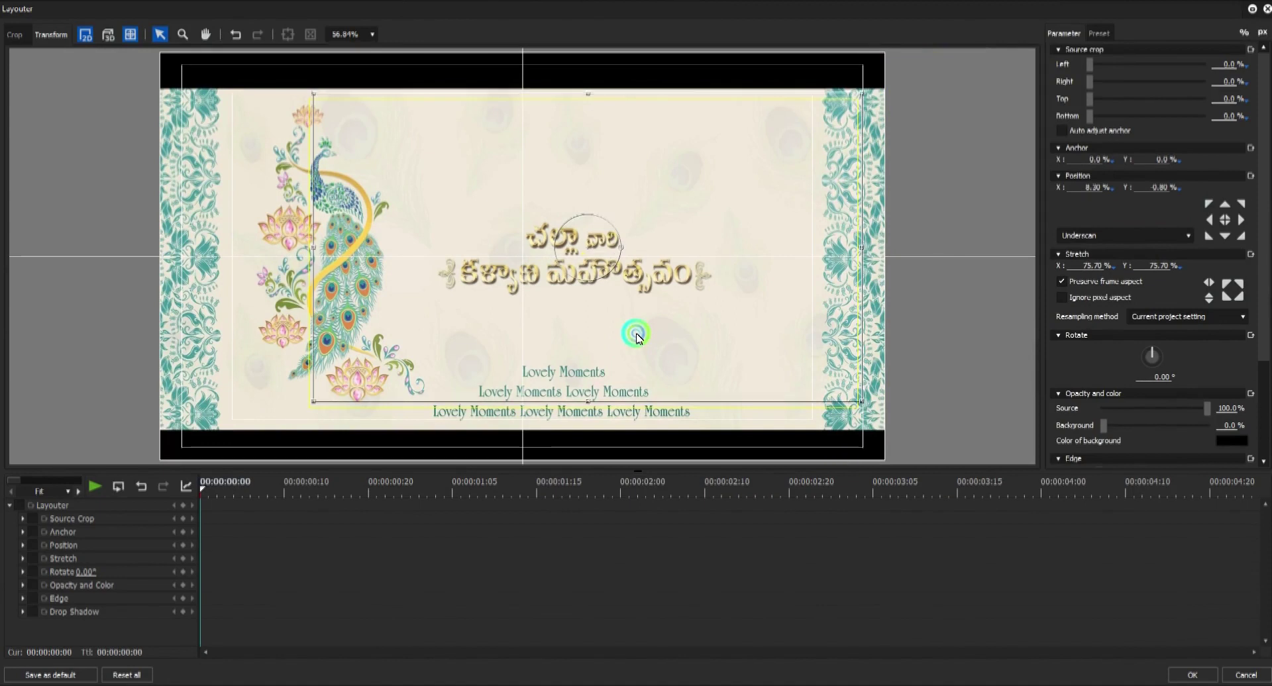
pyautogui.moveTo(862, 401); pyautogui.dragTo(886, 416)
pyautogui.moveTo(679, 361); pyautogui.dragTo(678, 359)
pyautogui.click(644, 341)
pyautogui.moveTo(891, 421); pyautogui.dragTo(910, 426)
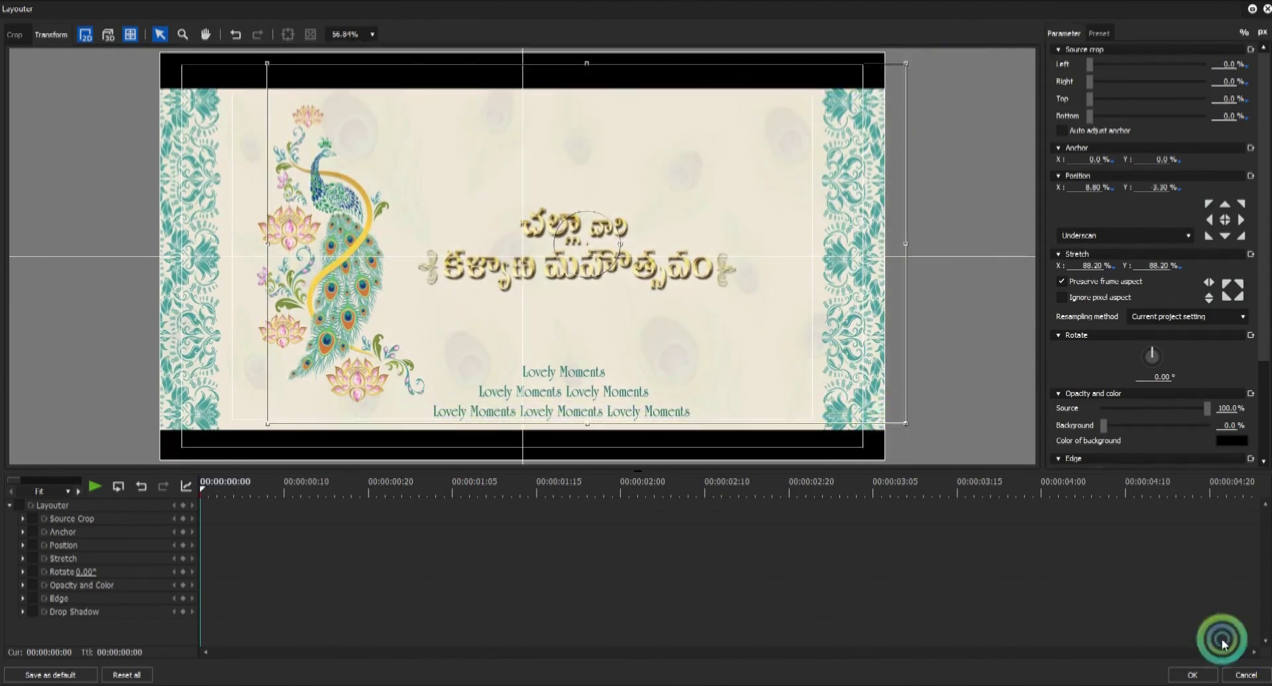
pyautogui.click(1192, 675)
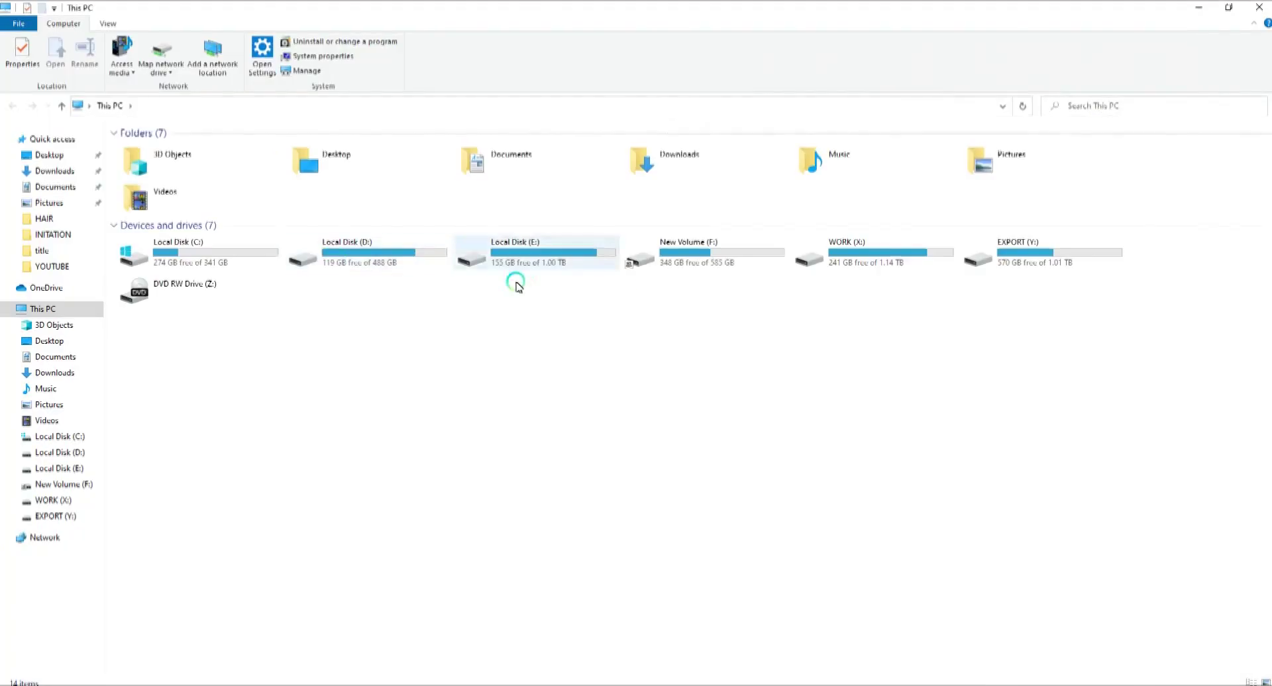
# Audition two songs from the SONGS folder on drive D and place 0202 on audio track 1A at 00:00:06:11.
pyautogui.doubleClick(514, 282)
pyautogui.doubleClick(829, 187)
pyautogui.doubleClick(196, 191)
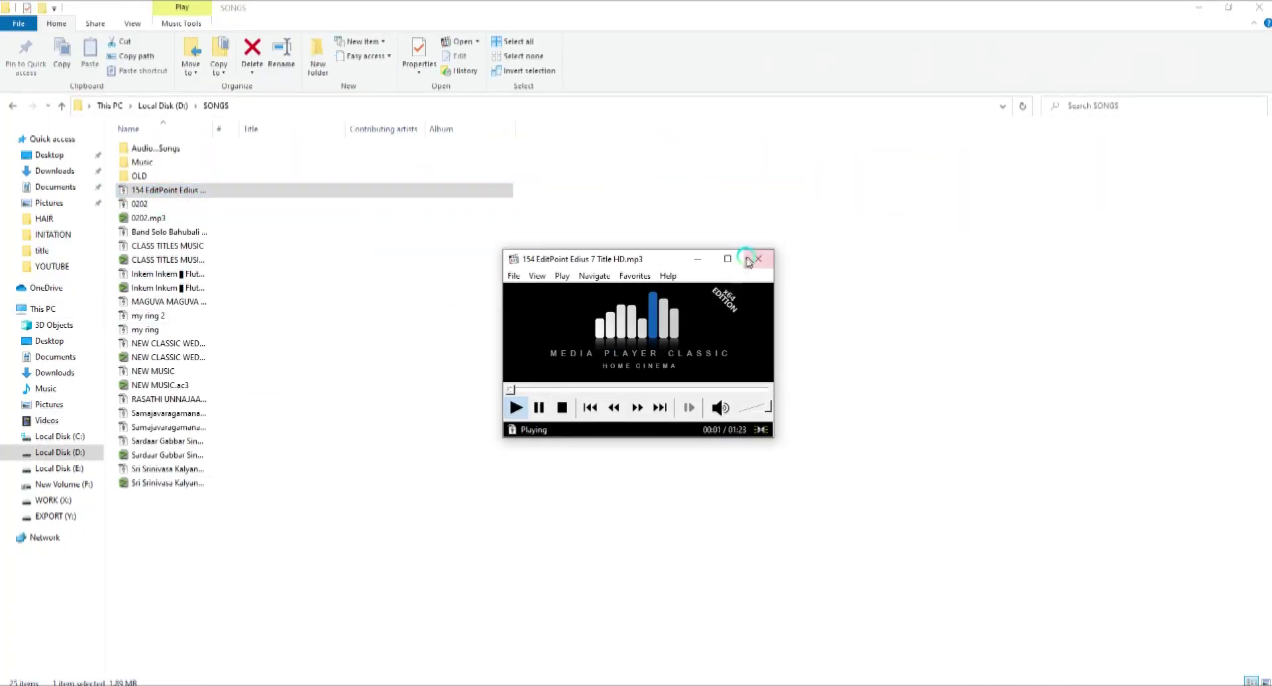
pyautogui.click(751, 266)
pyautogui.doubleClick(138, 206)
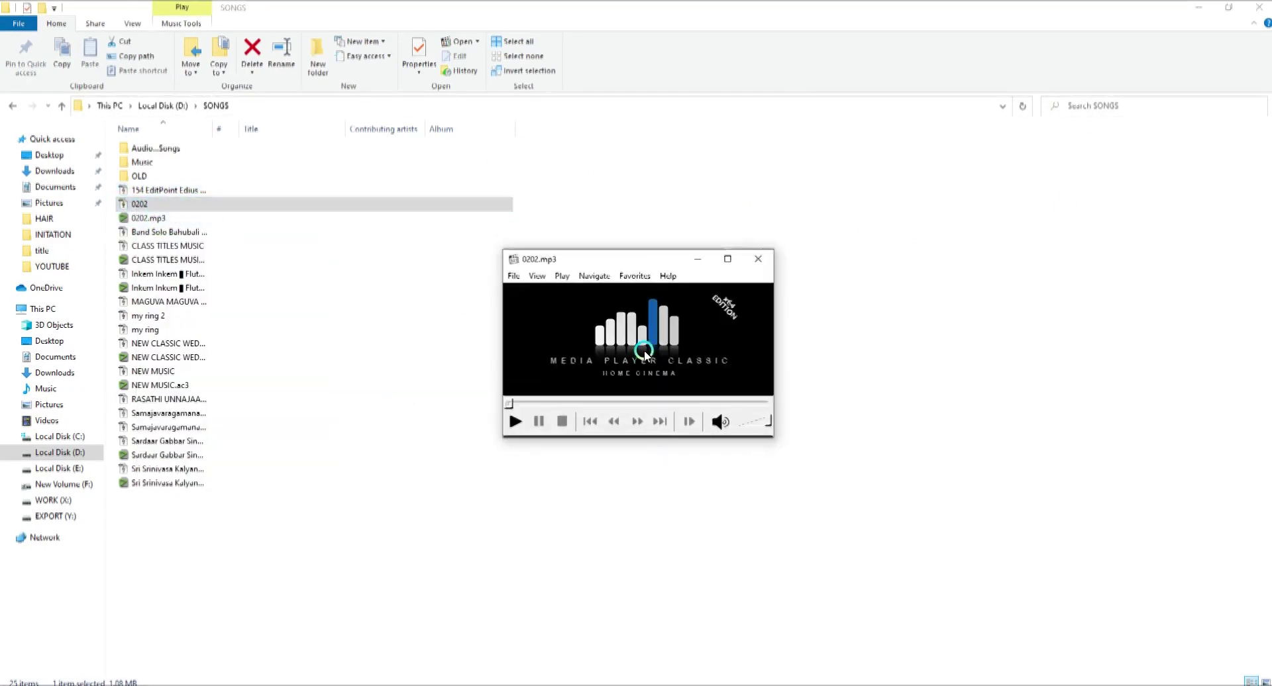
pyautogui.click(758, 258)
pyautogui.moveTo(138, 205); pyautogui.dragTo(759, 600)
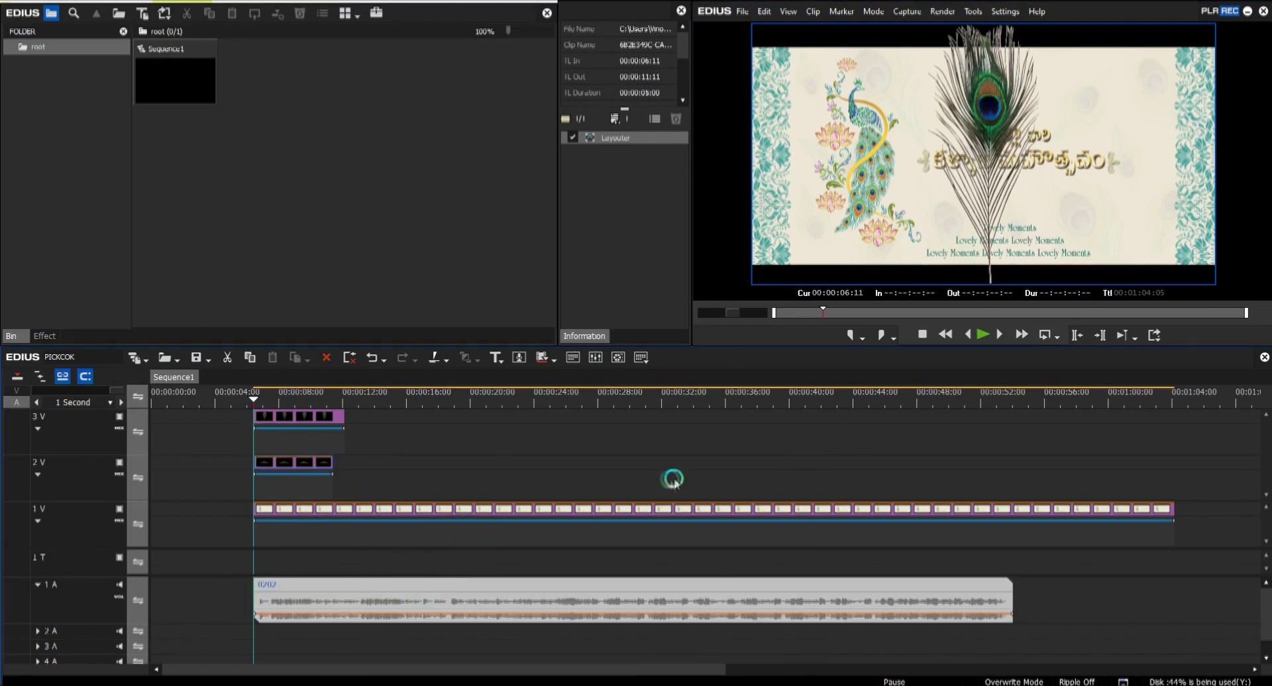
# Trim the start of the 0202 audio at 00:00:06:21 and align it with the background clip's start at 00:00:06:11.
pyautogui.click(270, 399)
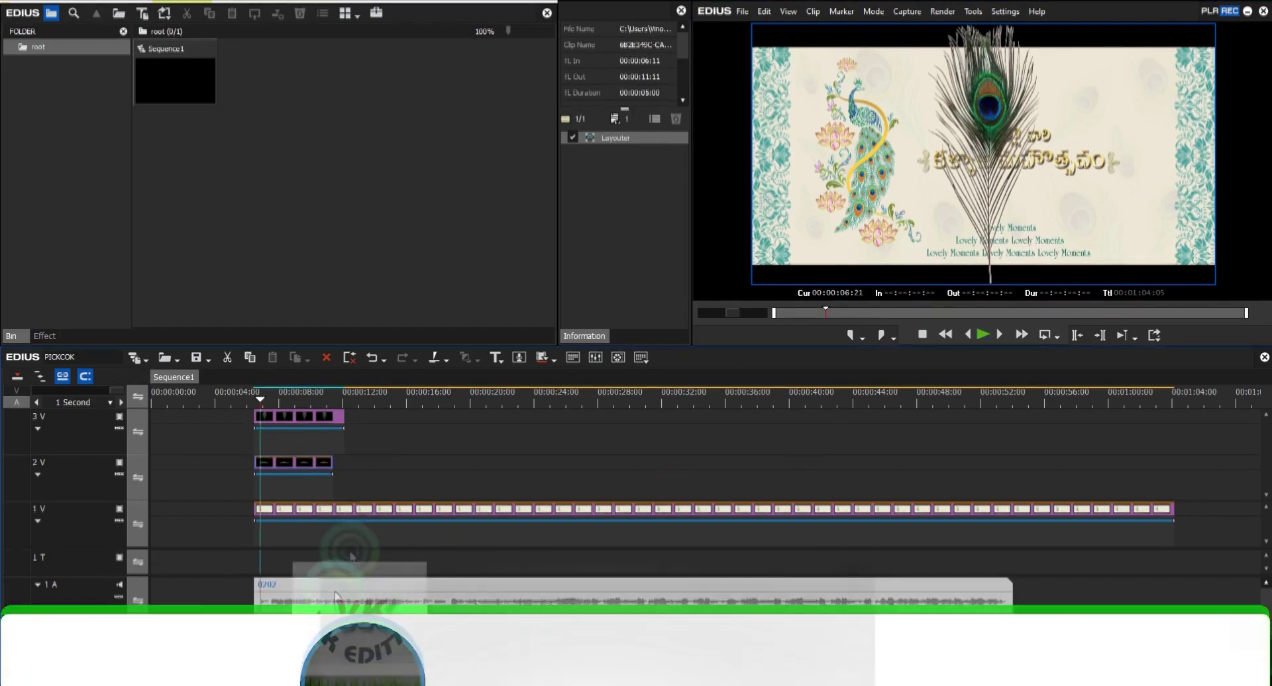
pyautogui.click(257, 395)
pyautogui.click(775, 423)
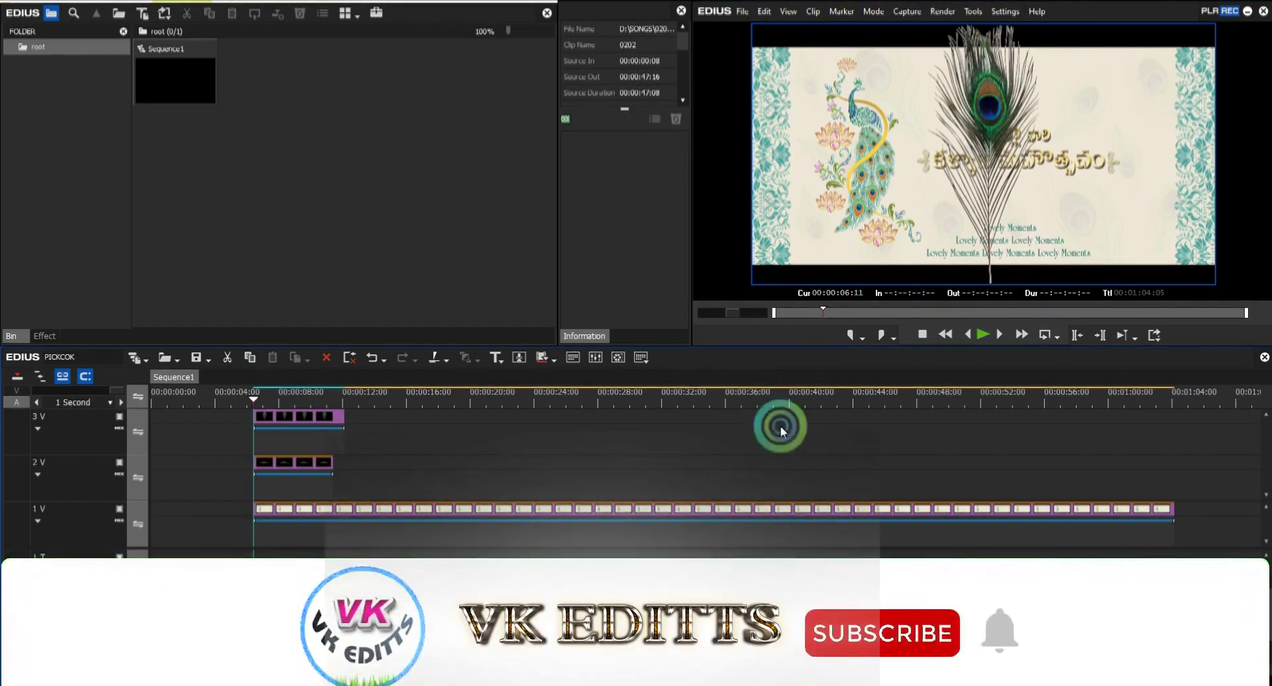
# Shift the title and feather clips later and place hiclipart.com (8) from the HAIR folder before the title on track 2V.
pyautogui.moveTo(281, 459); pyautogui.dragTo(346, 464)
pyautogui.moveTo(333, 422); pyautogui.dragTo(399, 419)
pyautogui.hotkey('alt', 'Tab')
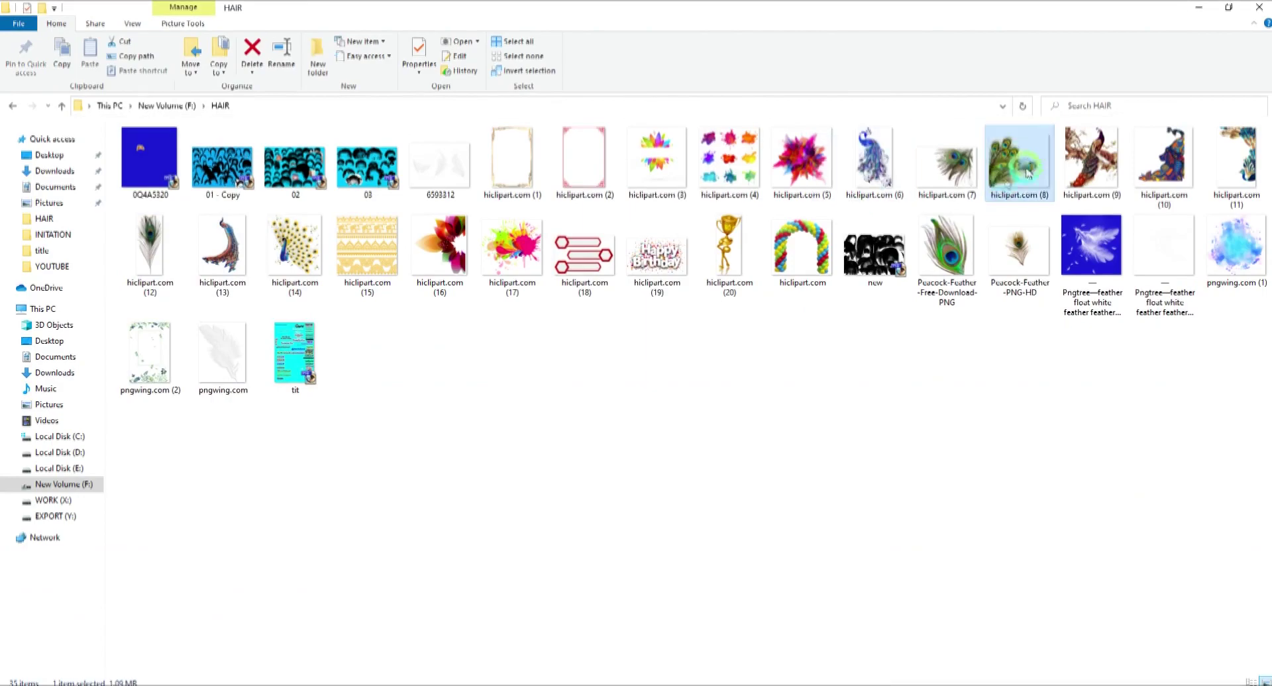
pyautogui.hotkey('alt', 'Tab')
pyautogui.click(258, 553)
pyautogui.moveTo(259, 553); pyautogui.dragTo(307, 468)
# Position the feather bunch at X -17.9 %, Y 0 % along the frame's left edge and enable keyframes for all its Layouter parameters.
pyautogui.doubleClick(620, 138)
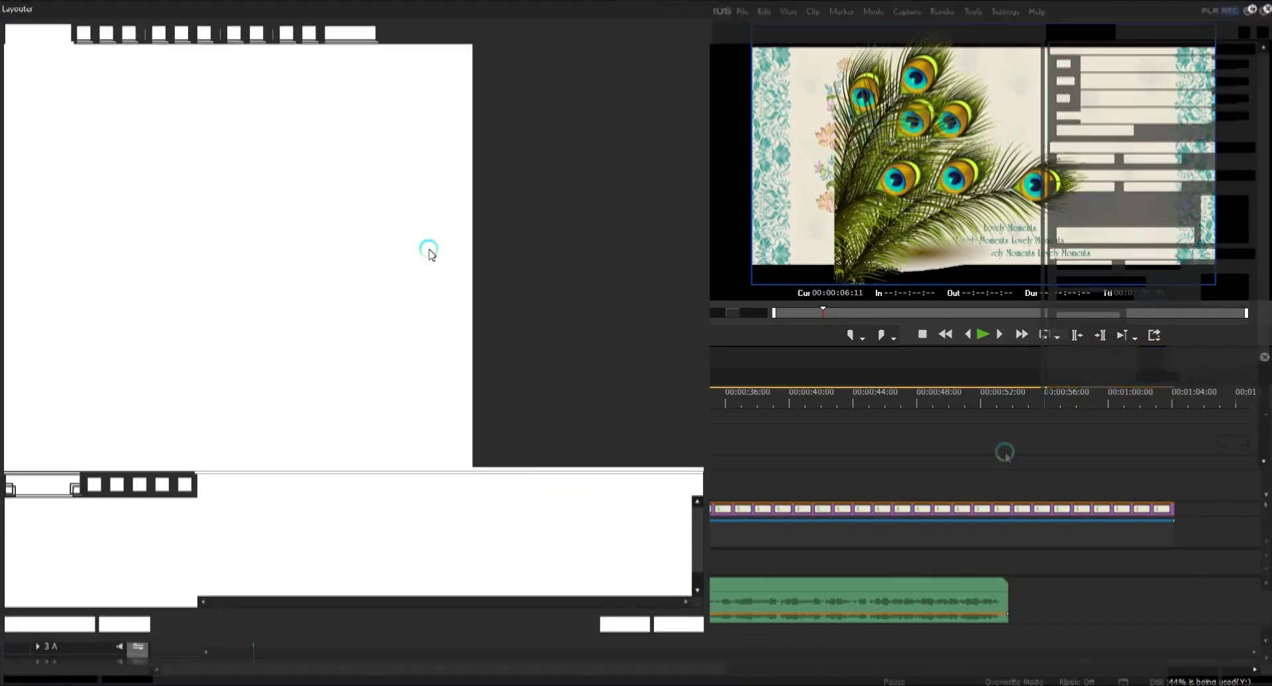
pyautogui.moveTo(518, 248); pyautogui.dragTo(411, 249)
pyautogui.moveTo(1266, 300); pyautogui.dragTo(1266, 397)
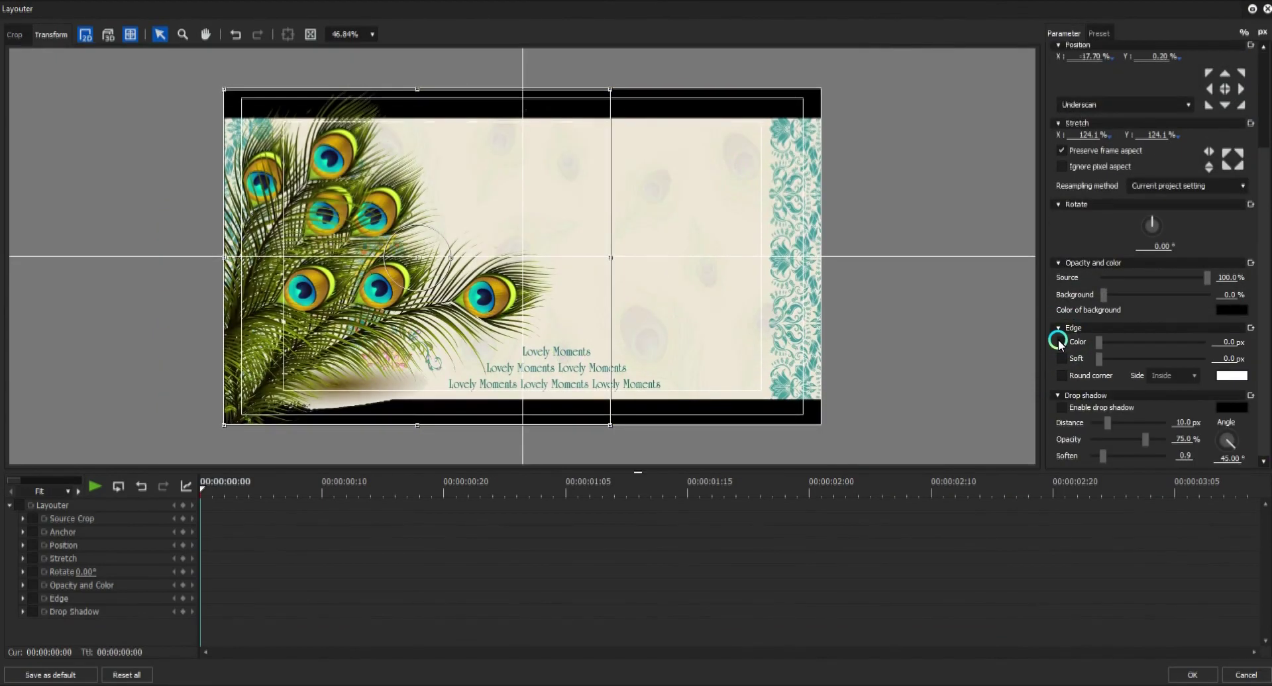
pyautogui.click(19, 506)
pyautogui.moveTo(384, 319); pyautogui.dragTo(383, 320)
# Keyframe the feather bunch at 00:00:00:20 moved far to the right of the frame and apply the layout.
pyautogui.moveTo(928, 501); pyautogui.dragTo(446, 500)
pyautogui.moveTo(682, 278); pyautogui.dragTo(1013, 257)
pyautogui.moveTo(371, 487); pyautogui.dragTo(199, 487)
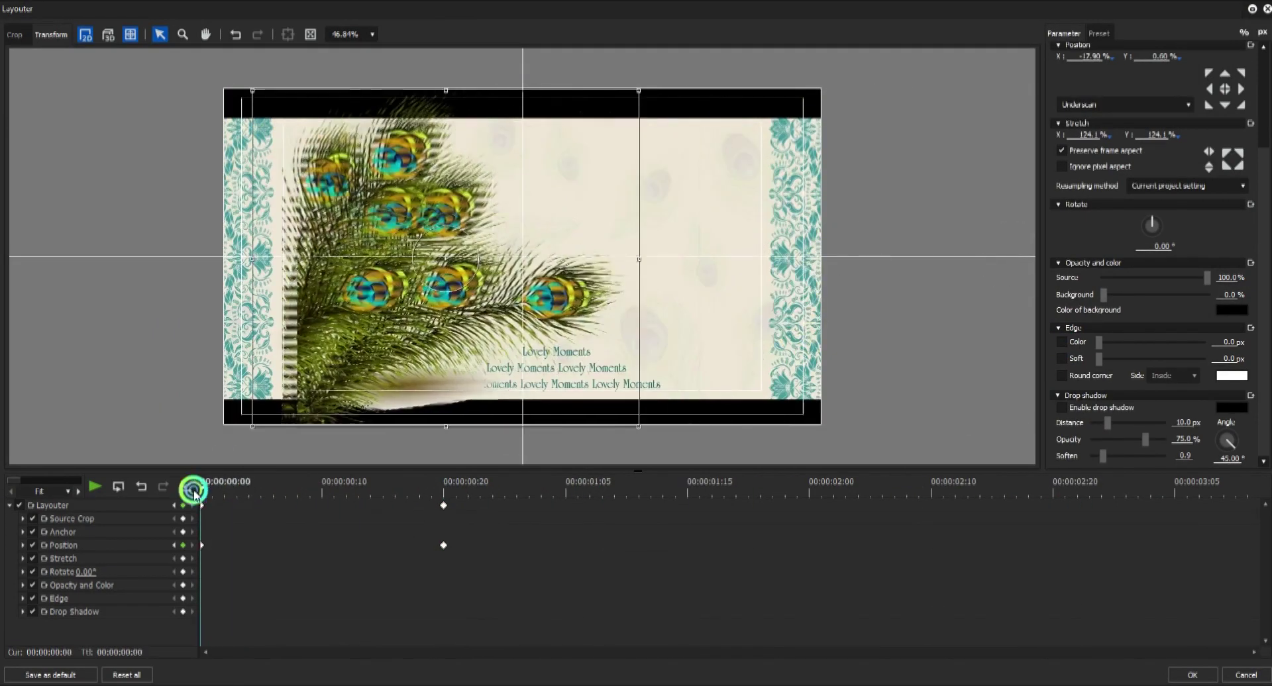
pyautogui.click(1192, 675)
# Preview the feather bunch's movement, end its clip at 00:00:07:05, move the title directly after it and shorten the feather clip's end to match.
pyautogui.click(251, 397)
pyautogui.press('space')
pyautogui.moveTo(296, 399); pyautogui.dragTo(267, 402)
pyautogui.moveTo(308, 465); pyautogui.dragTo(266, 464)
pyautogui.moveTo(368, 465); pyautogui.dragTo(316, 467)
pyautogui.moveTo(365, 422)
pyautogui.mouseDown()
pyautogui.moveTo(313, 424)
pyautogui.moveTo(342, 421)
pyautogui.moveTo(358, 460)
pyautogui.moveTo(359, 416)
pyautogui.mouseUp()
# Preview the sequence and add an opacity point near the end of the title clip on track 2V.
pyautogui.press('space')
pyautogui.click(359, 402)
pyautogui.click(345, 474)
pyautogui.moveTo(287, 400); pyautogui.dragTo(267, 401)
# Scale the single feather on track 3V to 19.1 %, rotate it to -6.1° and position it at X 2.8 %, Y 0.2 %.
pyautogui.click(328, 419)
pyautogui.doubleClick(623, 137)
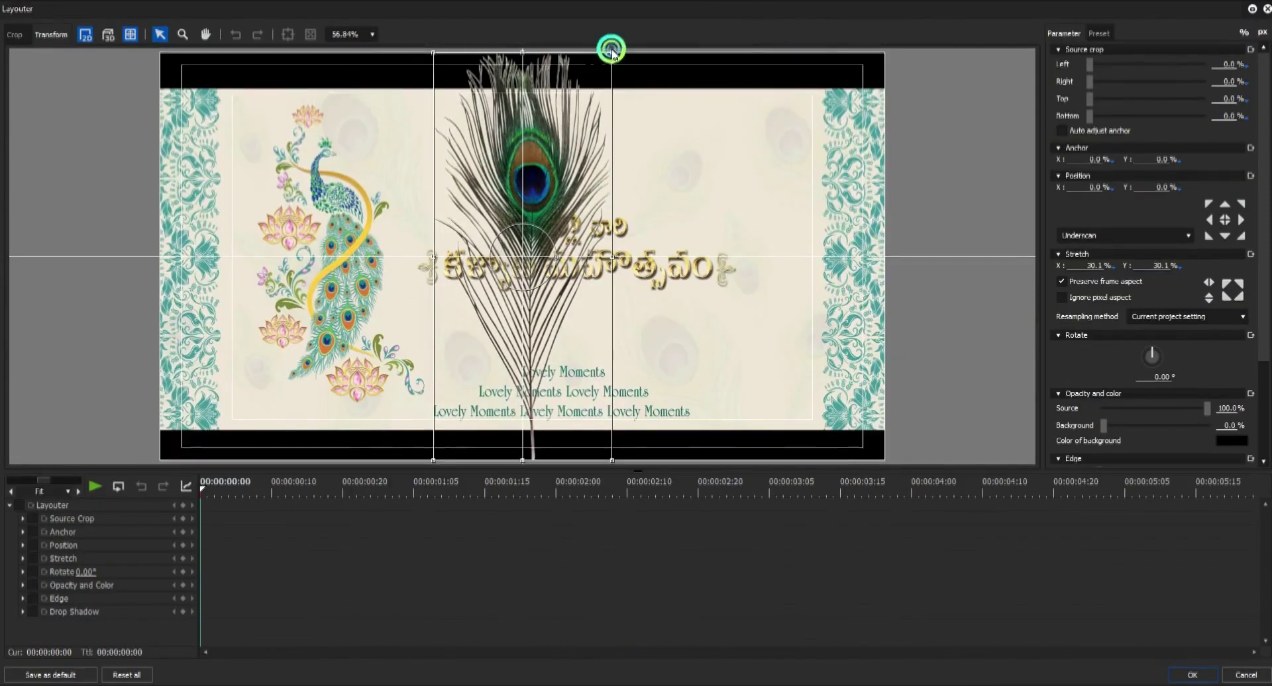
pyautogui.moveTo(612, 52); pyautogui.dragTo(579, 128)
pyautogui.moveTo(536, 343)
pyautogui.mouseDown()
pyautogui.moveTo(516, 345)
pyautogui.moveTo(568, 351)
pyautogui.moveTo(554, 334)
pyautogui.mouseUp()
pyautogui.moveTo(582, 259); pyautogui.dragTo(681, 250)
pyautogui.moveTo(551, 259); pyautogui.dragTo(555, 281)
# Enable keyframing for the feather's Anchor and set its X value to 0 %.
pyautogui.click(32, 532)
pyautogui.click(23, 532)
pyautogui.click(77, 547)
pyautogui.write('5000')
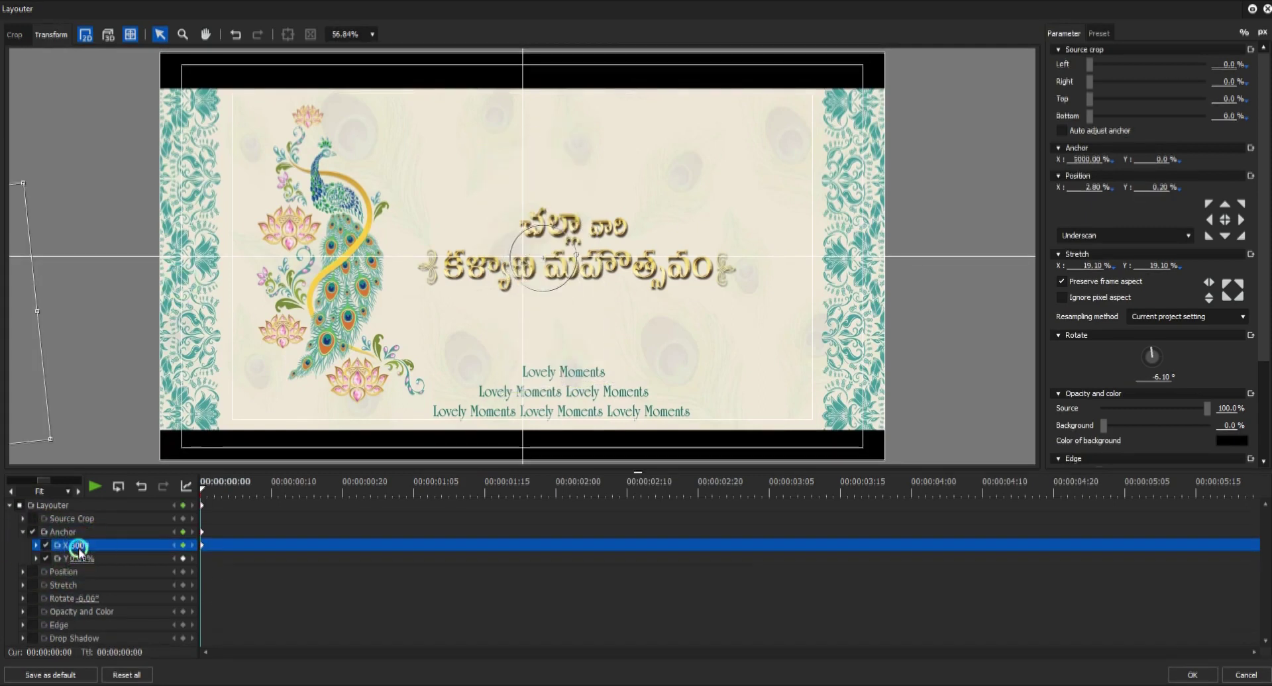
pyautogui.press('BackSpace')
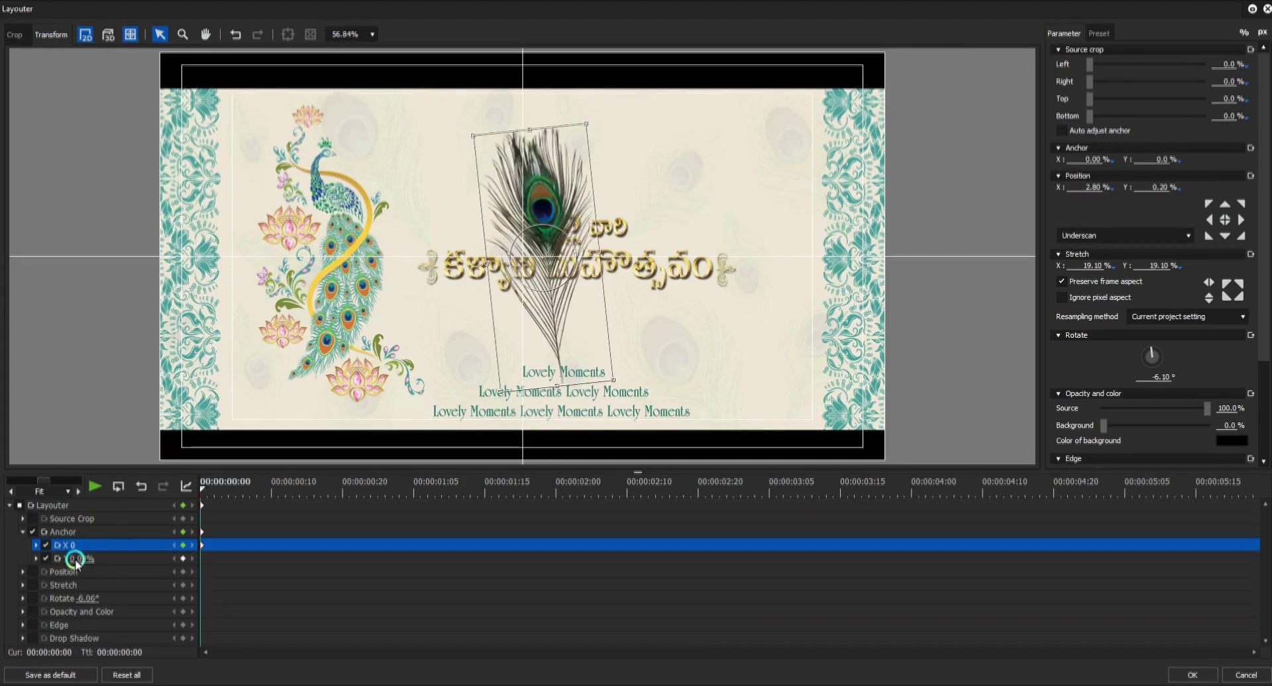
# Try an Anchor Y value of 50 % and reposition the feather at X 3.6 %, Y 29.5 %.
pyautogui.click(77, 560)
pyautogui.write('5')
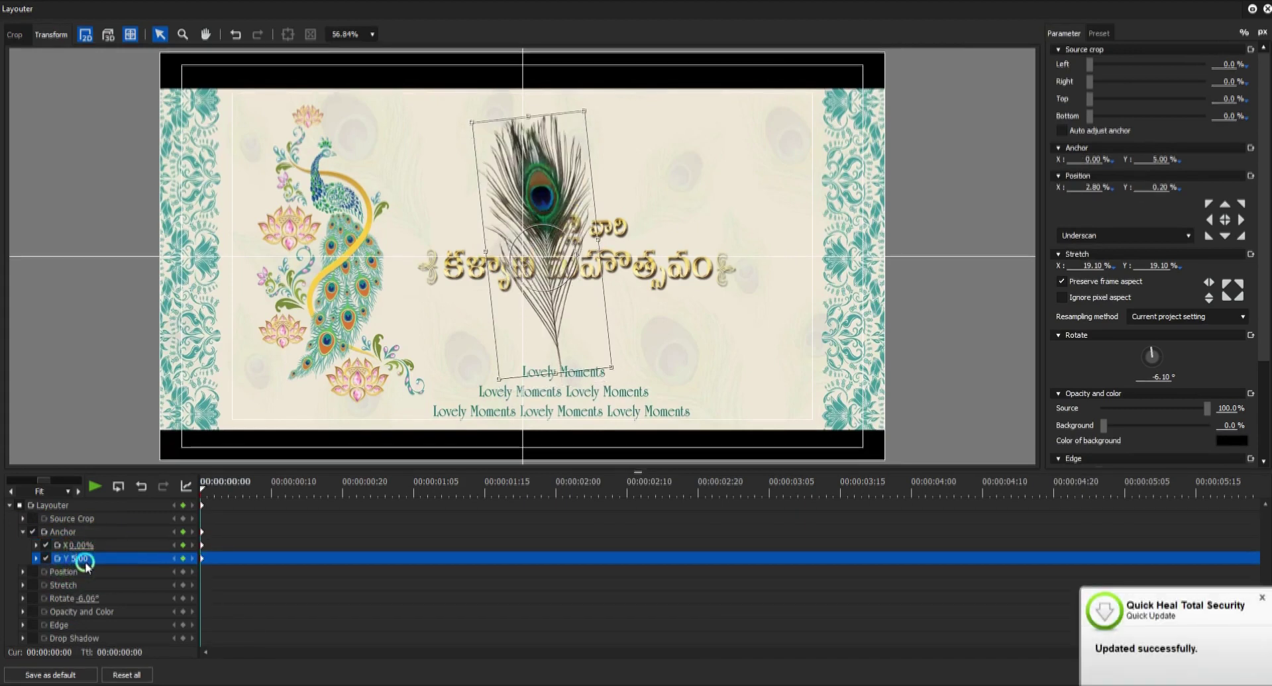
pyautogui.write('2')
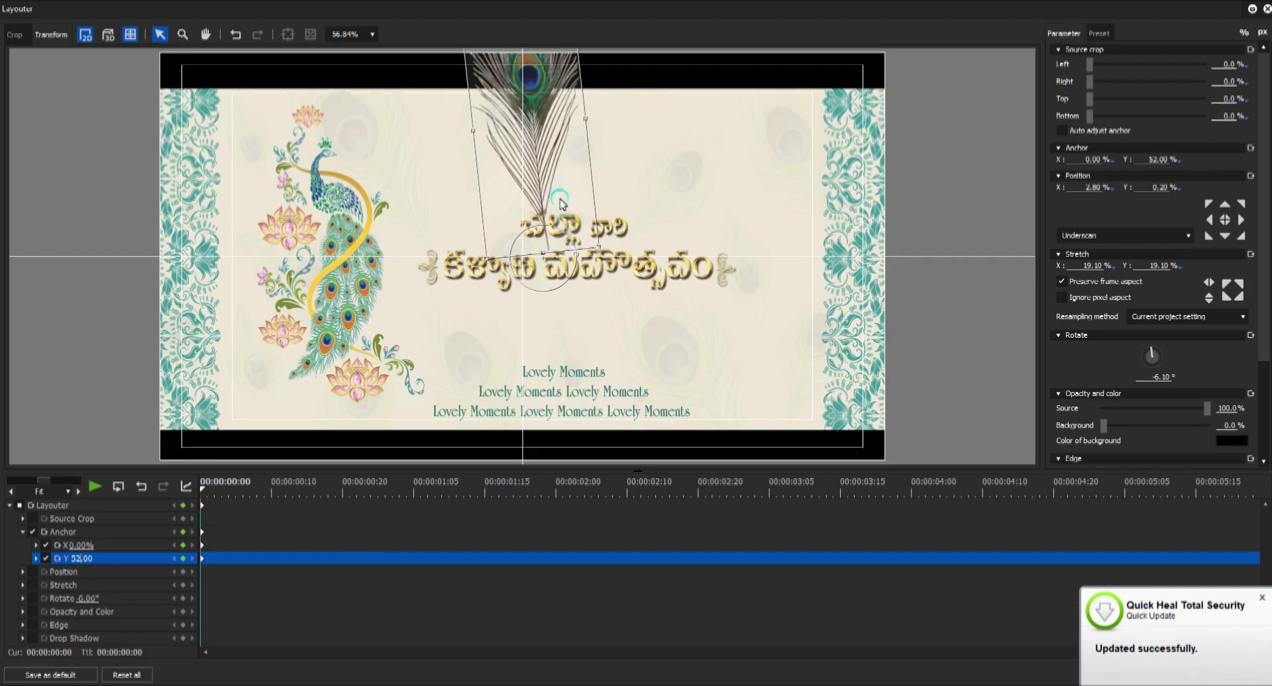
pyautogui.write('50')
pyautogui.moveTo(540, 157); pyautogui.dragTo(553, 292)
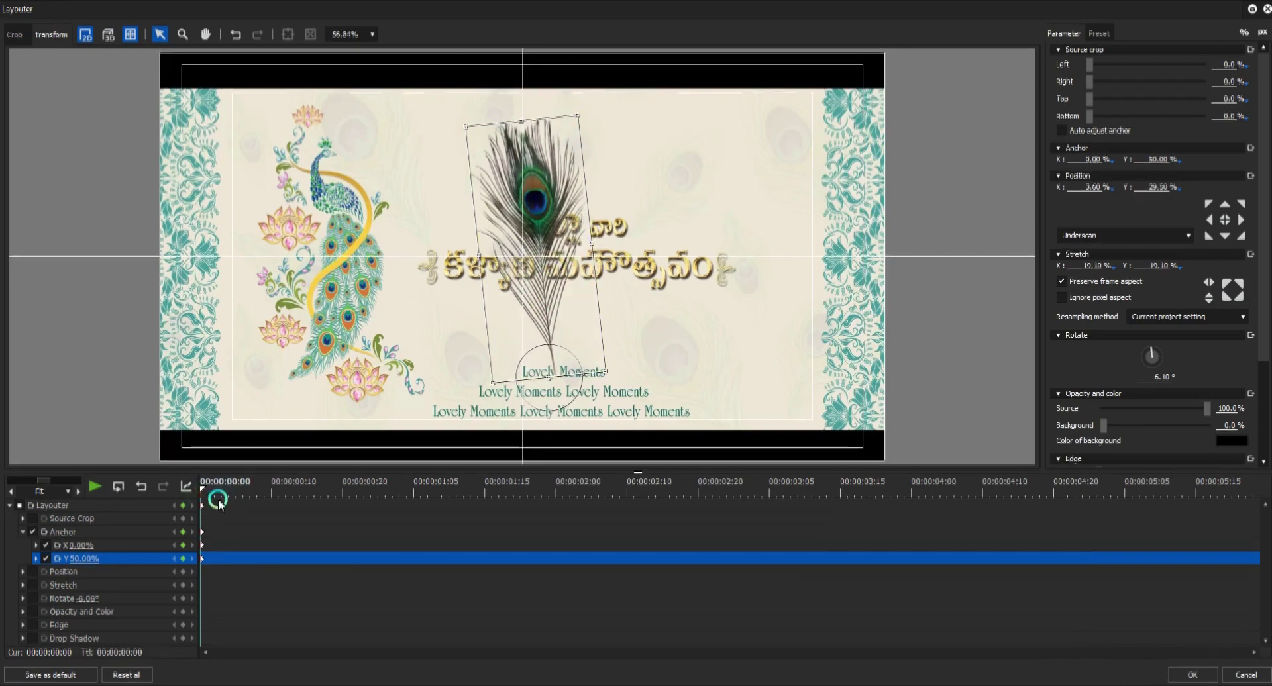
# Delete the feather's Anchor keyframes and move it back to X 0.8 %, Y -2.6 %.
pyautogui.click(152, 595)
pyautogui.click(28, 505)
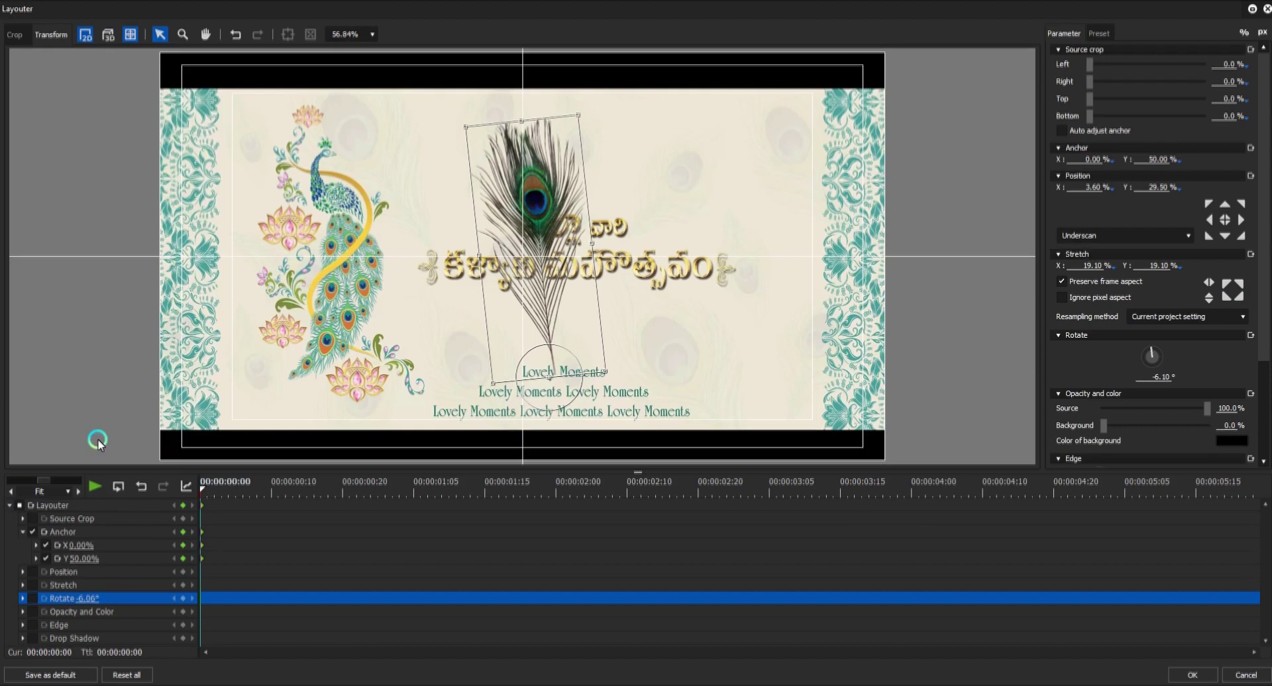
pyautogui.moveTo(213, 576); pyautogui.dragTo(192, 502)
pyautogui.click(367, 534)
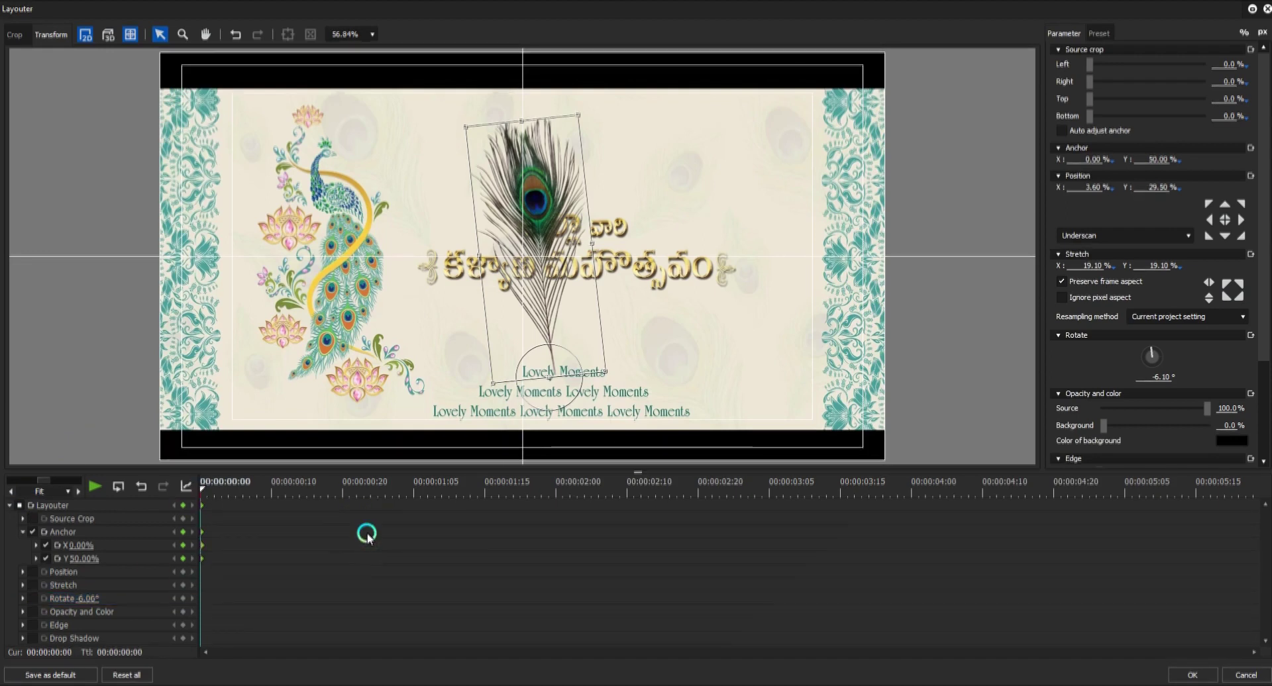
pyautogui.press('Delete')
pyautogui.moveTo(549, 378); pyautogui.dragTo(528, 247)
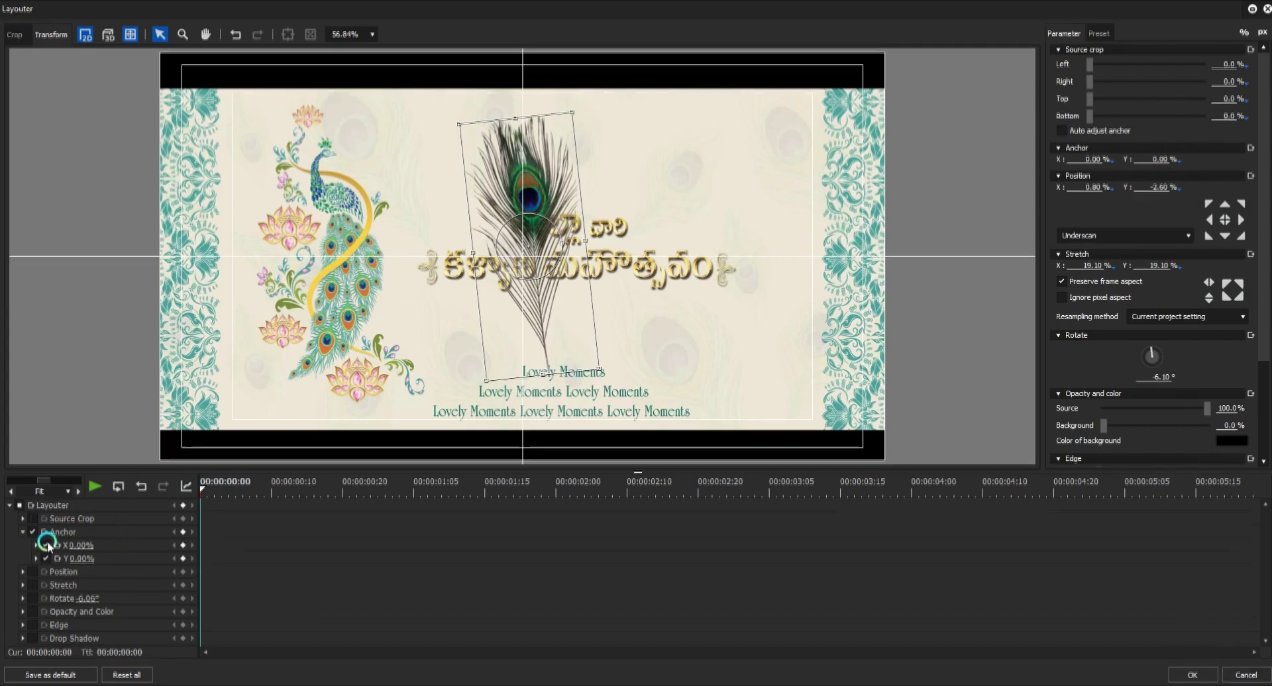
# Set the feather's Anchor Y to 50 %, position it at X 4 %, Y 30 % and rotate it to -64.5° around its quill tip.
pyautogui.click(73, 558)
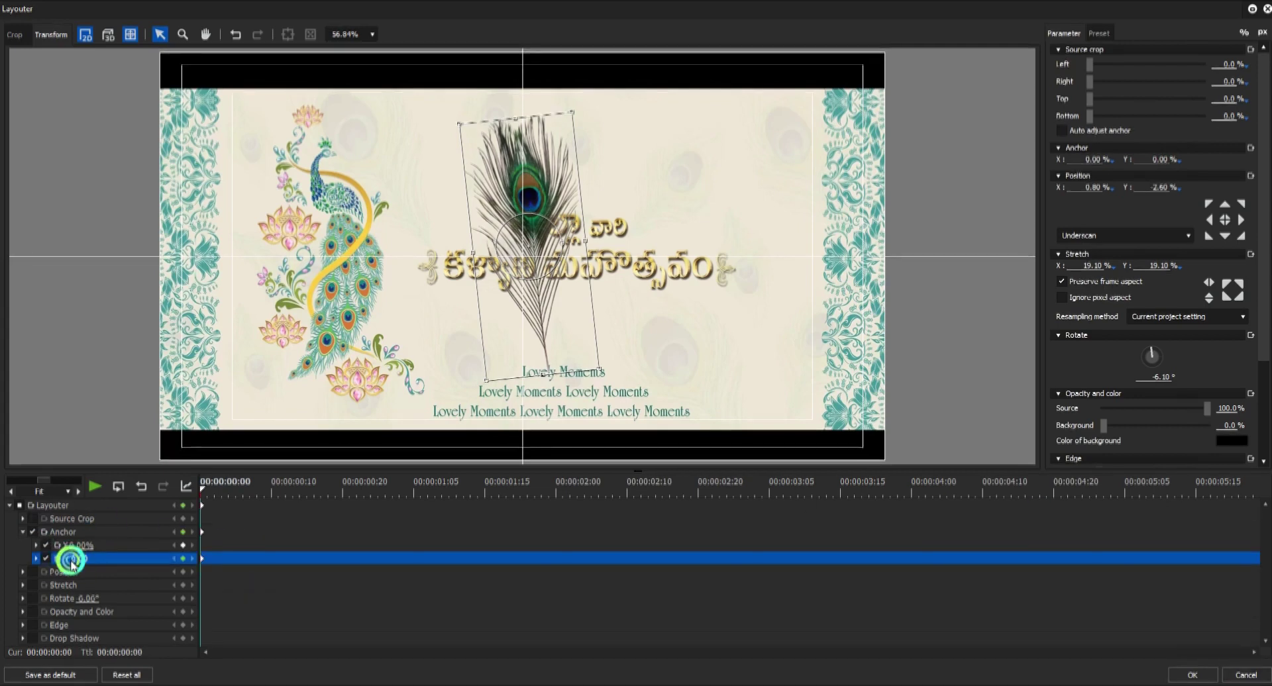
pyautogui.write('50')
pyautogui.press('Return')
pyautogui.moveTo(530, 144); pyautogui.dragTo(559, 294)
pyautogui.moveTo(586, 377); pyautogui.dragTo(579, 348)
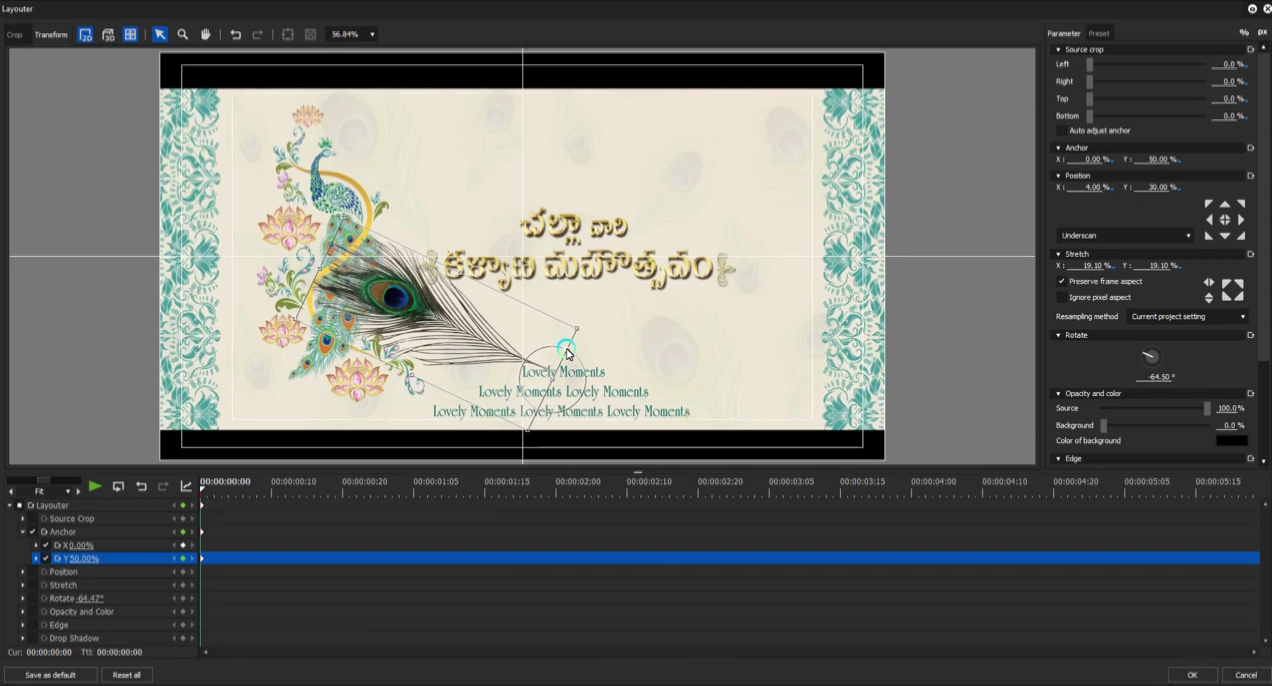
# Try rotating the feather to 86.2° at 00:00:00:24 and check the motion back at 00:00:00:00.
pyautogui.moveTo(271, 493); pyautogui.dragTo(342, 497)
pyautogui.click(368, 497)
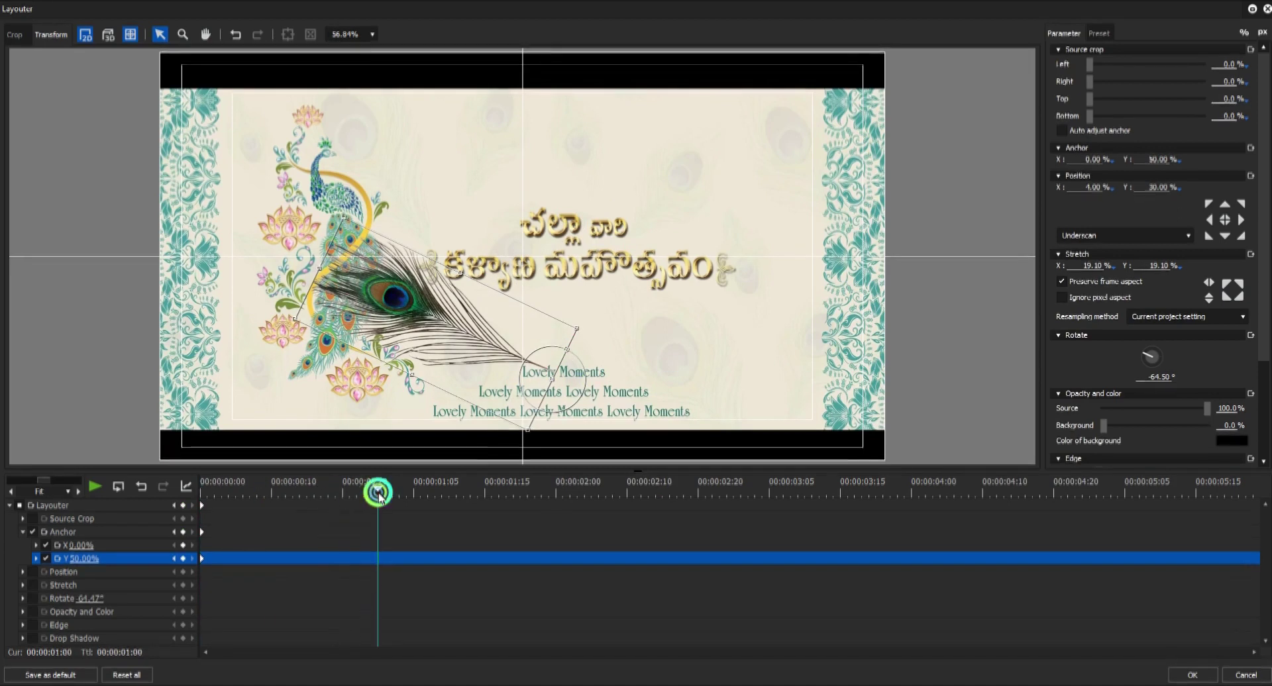
pyautogui.moveTo(615, 337); pyautogui.dragTo(405, 164)
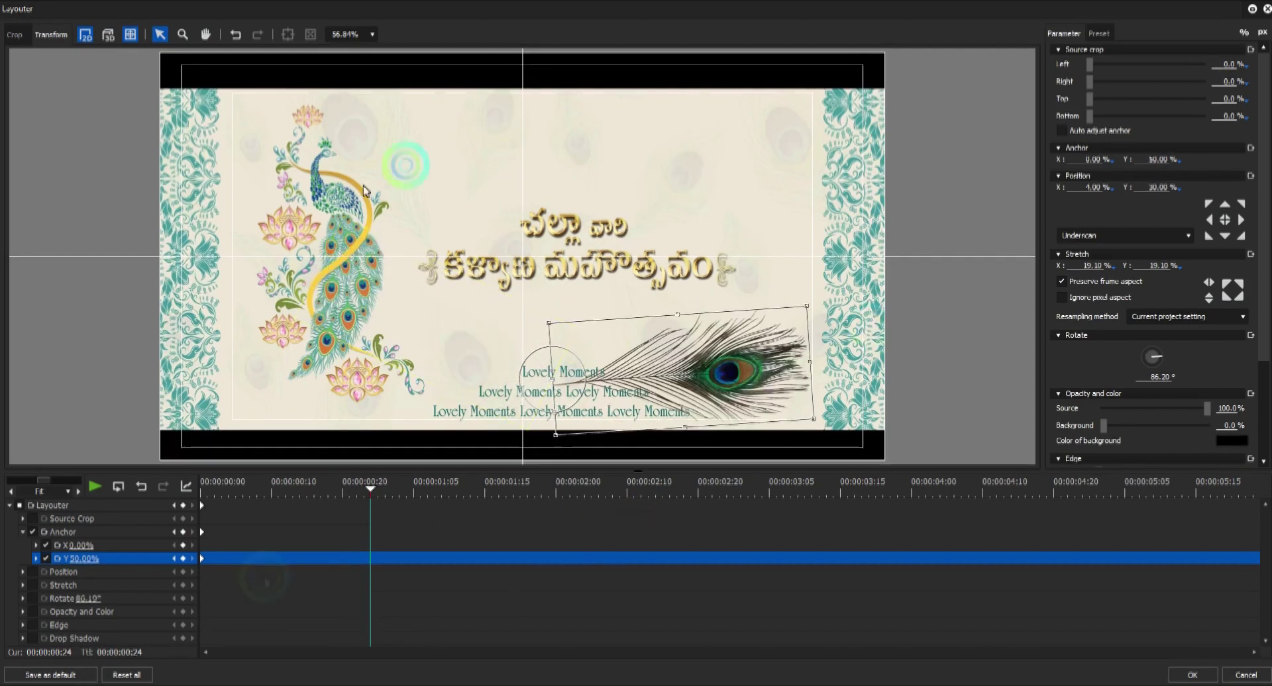
pyautogui.click(385, 497)
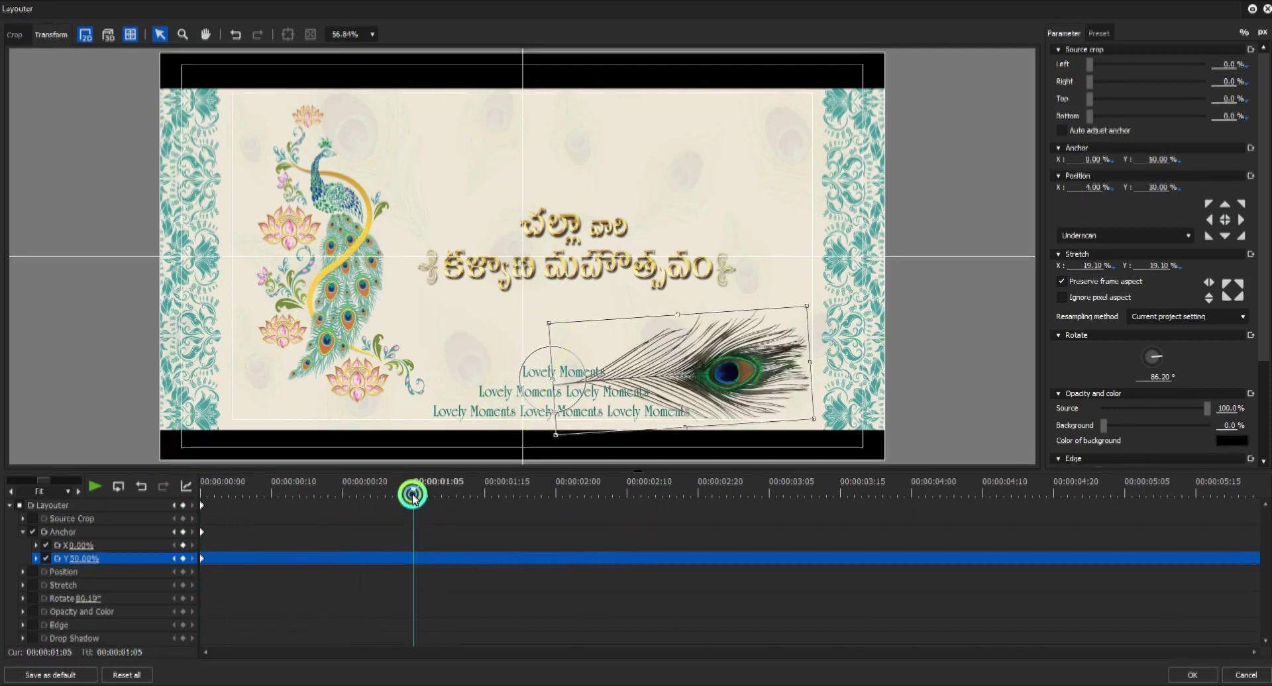
pyautogui.click(203, 493)
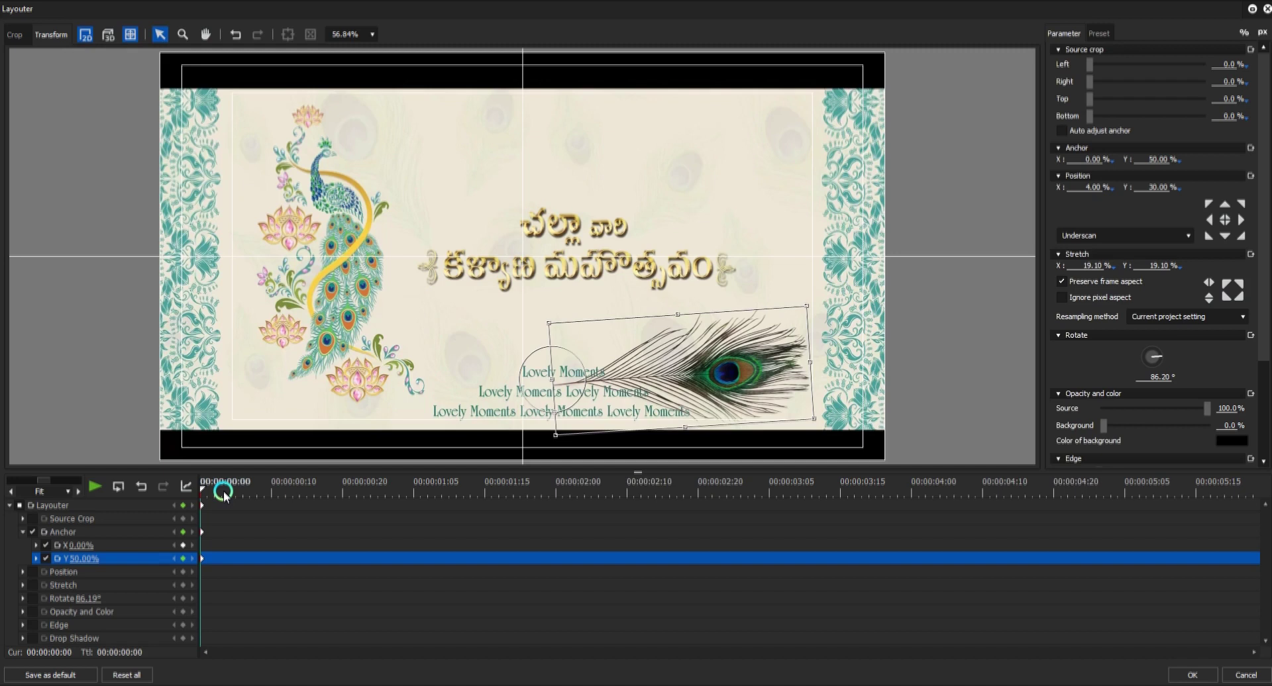
# Rotate the feather to -89.8° with the playhead at 00:00:01:05 and enable keyframes for all its Layouter parameters.
pyautogui.moveTo(397, 492); pyautogui.dragTo(538, 214)
pyautogui.click(415, 489)
pyautogui.moveTo(265, 390); pyautogui.dragTo(266, 391)
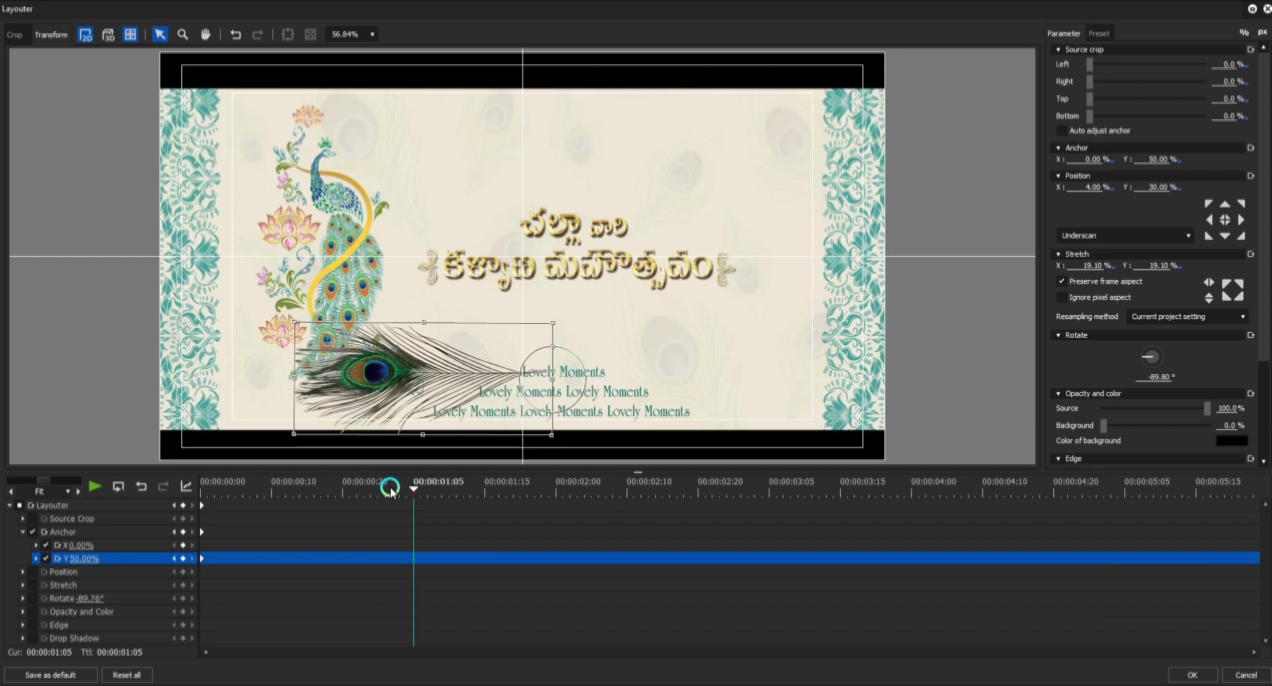
pyautogui.click(32, 520)
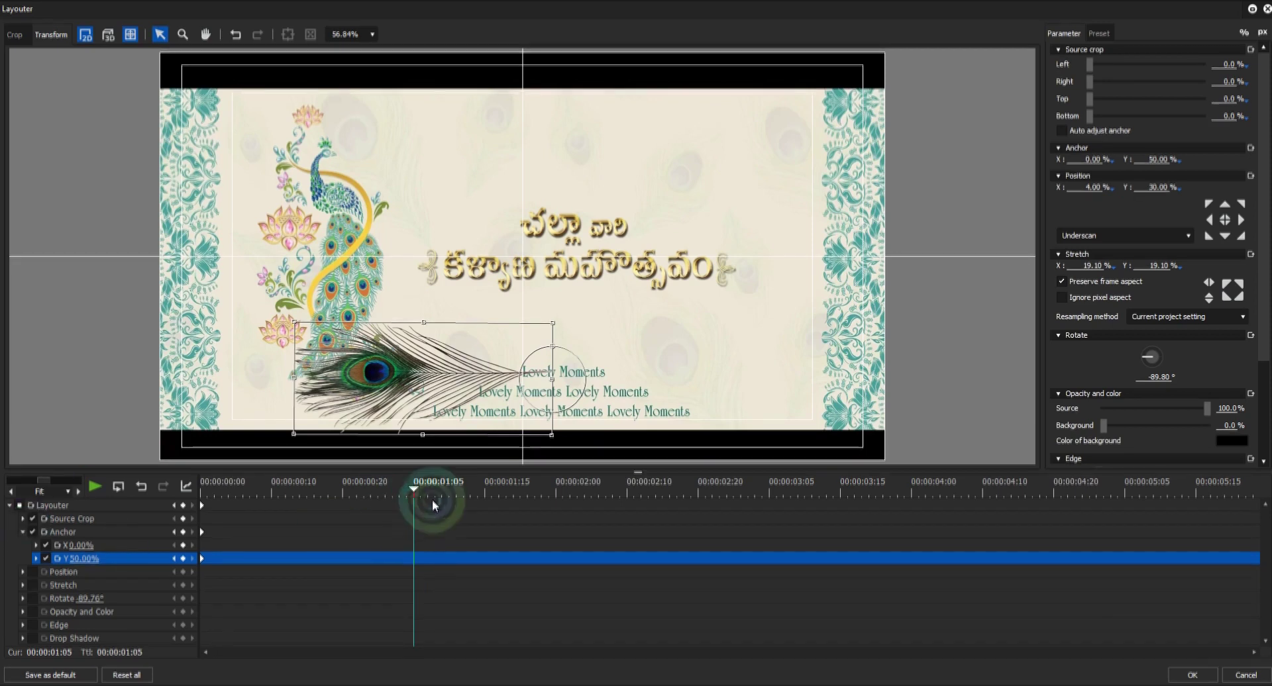
pyautogui.click(22, 507)
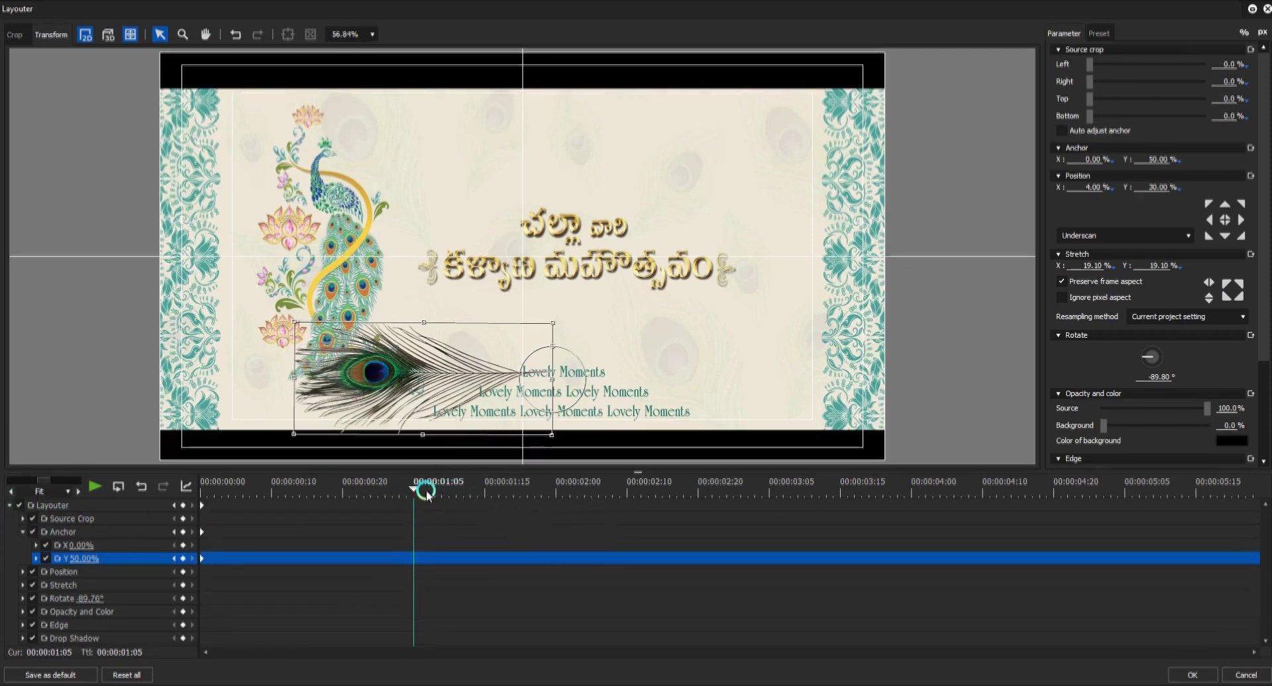
# Keyframe the feather's rotation from pointing left at 00:00:00:00 to 89.6° at 00:00:01:05 and apply the layout.
pyautogui.click(551, 344)
pyautogui.moveTo(552, 344); pyautogui.dragTo(555, 563)
pyautogui.moveTo(367, 491); pyautogui.dragTo(187, 491)
pyautogui.moveTo(556, 442); pyautogui.dragTo(554, 186)
pyautogui.moveTo(202, 489); pyautogui.dragTo(415, 484)
pyautogui.click(1190, 676)
# Slow the feather's sweep by moving its 89.6° end keyframe to 00:00:01:19 and apply the layout.
pyautogui.press('space')
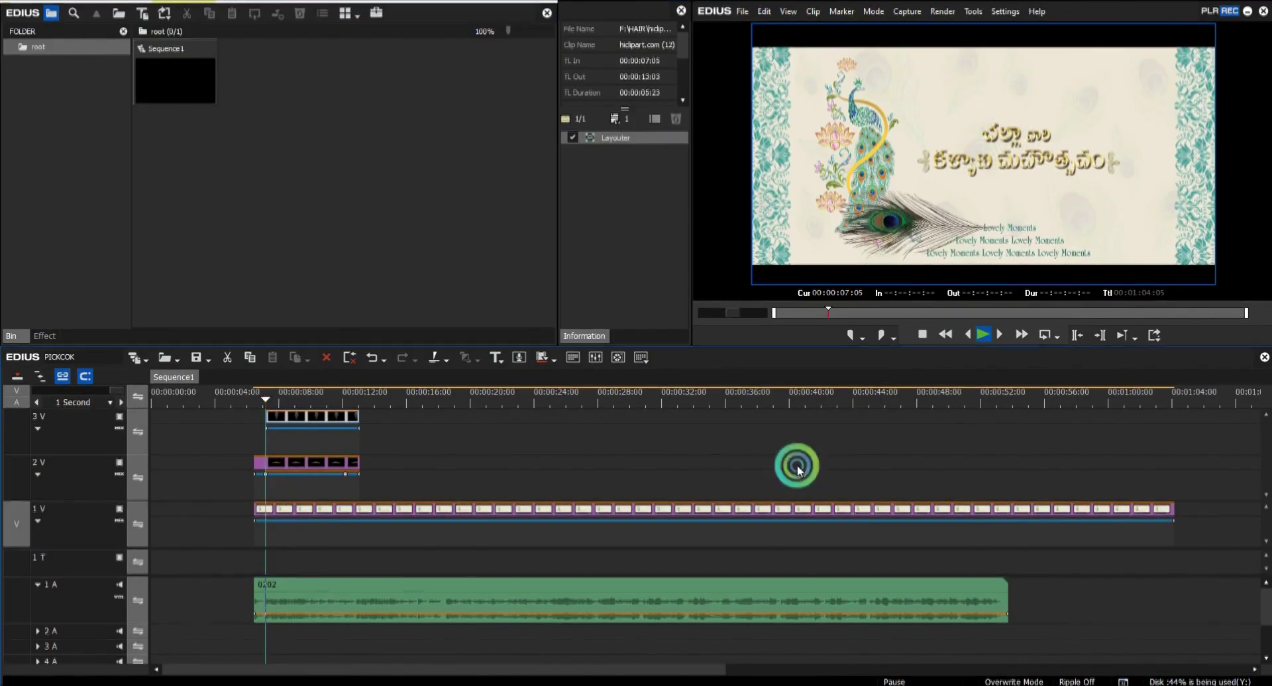
pyautogui.doubleClick(628, 147)
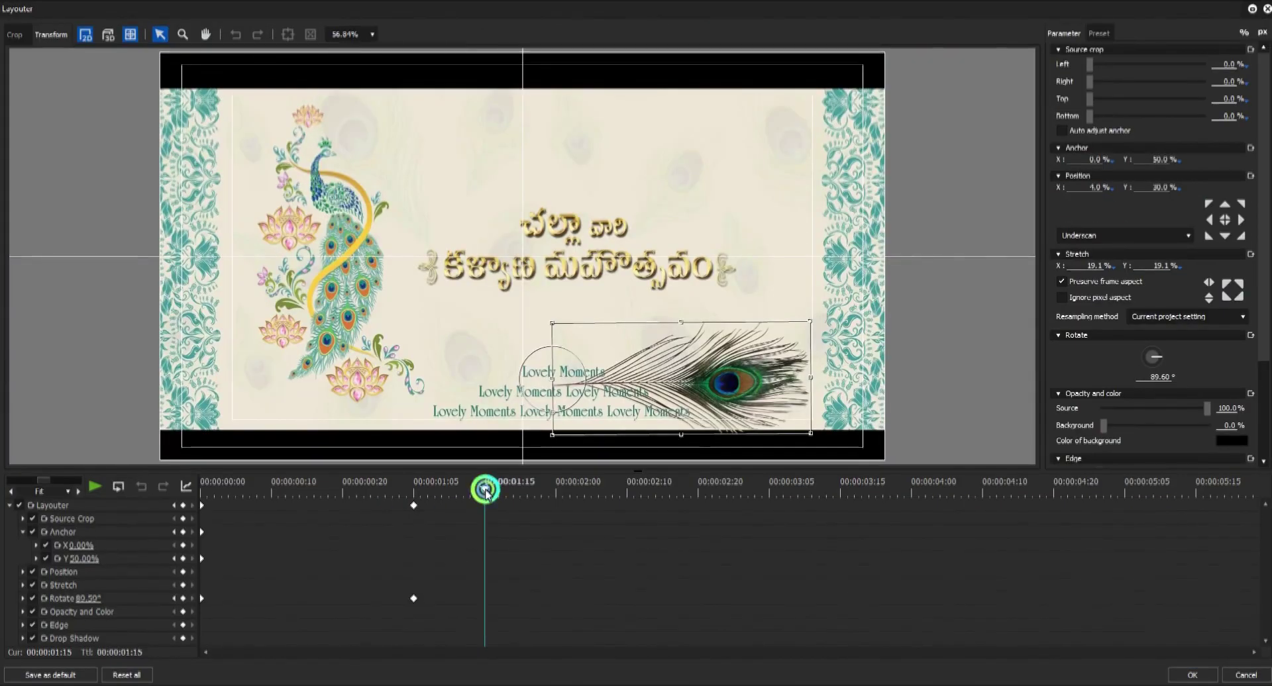
pyautogui.moveTo(459, 507); pyautogui.dragTo(201, 489)
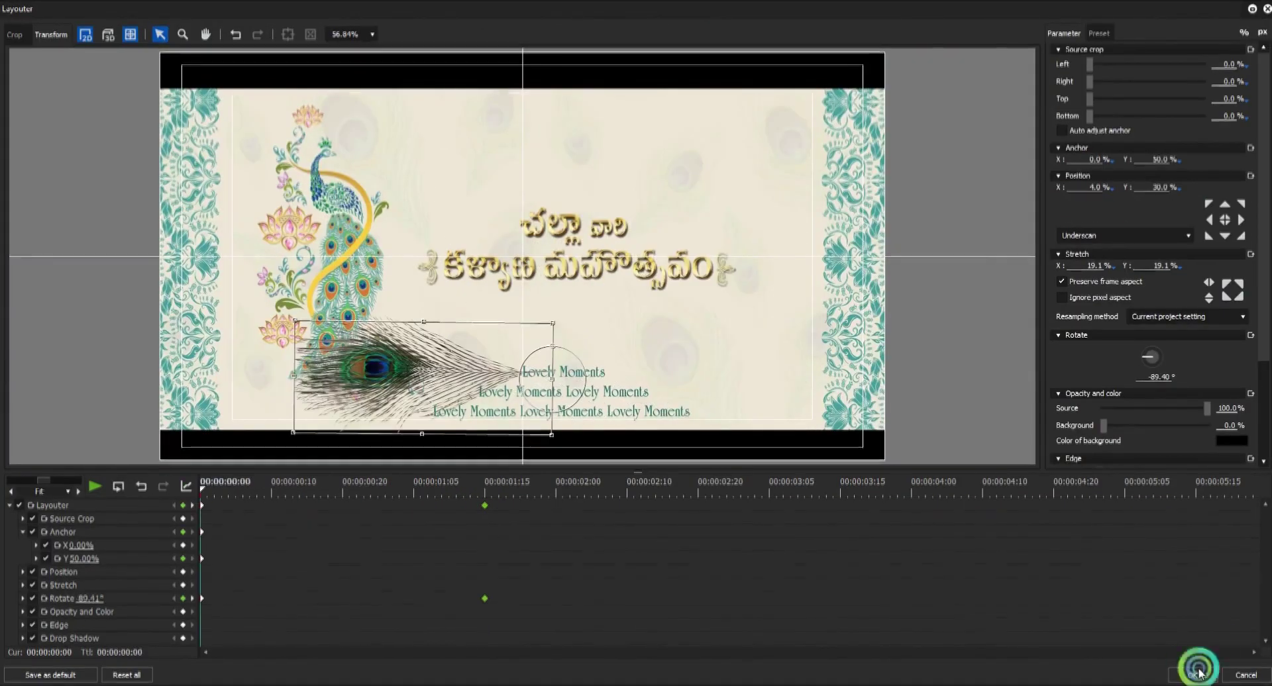
pyautogui.click(1197, 675)
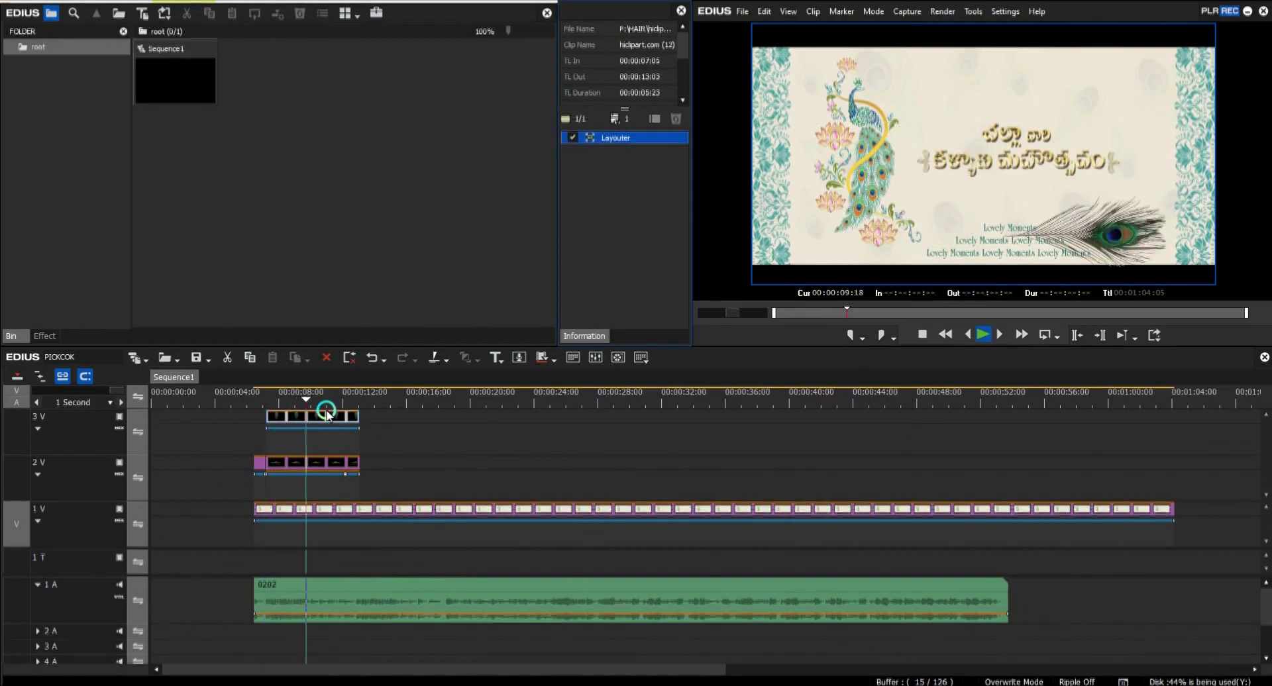
pyautogui.click(296, 401)
pyautogui.doubleClick(636, 141)
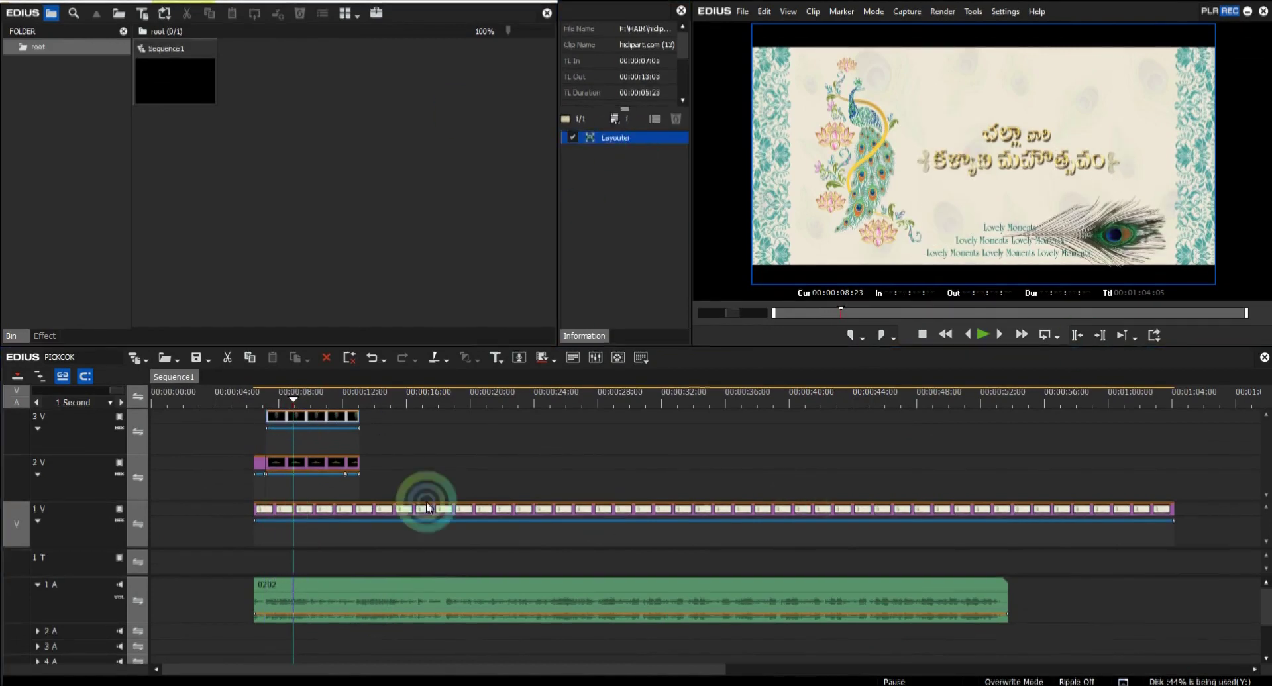
pyautogui.moveTo(490, 491); pyautogui.dragTo(513, 508)
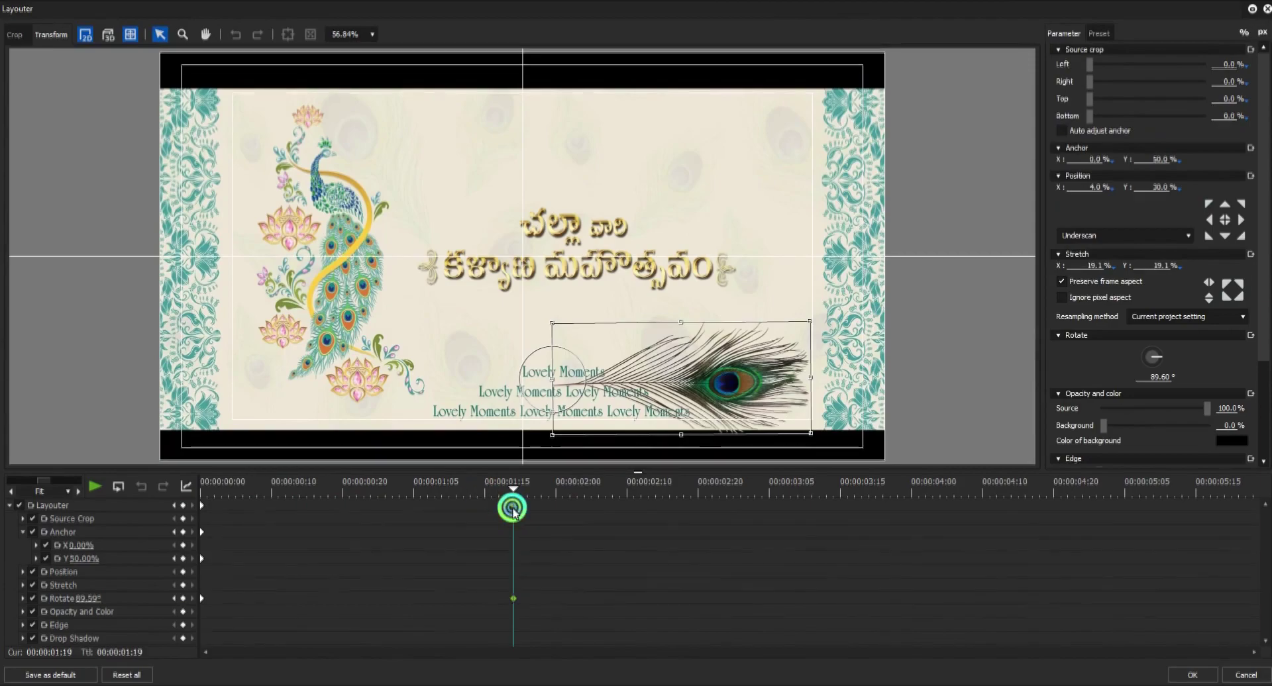
pyautogui.click(1190, 674)
# In the Layouter of the first title clip on track 2V, enable a soft edge of about 382.6 px.
pyautogui.click(304, 463)
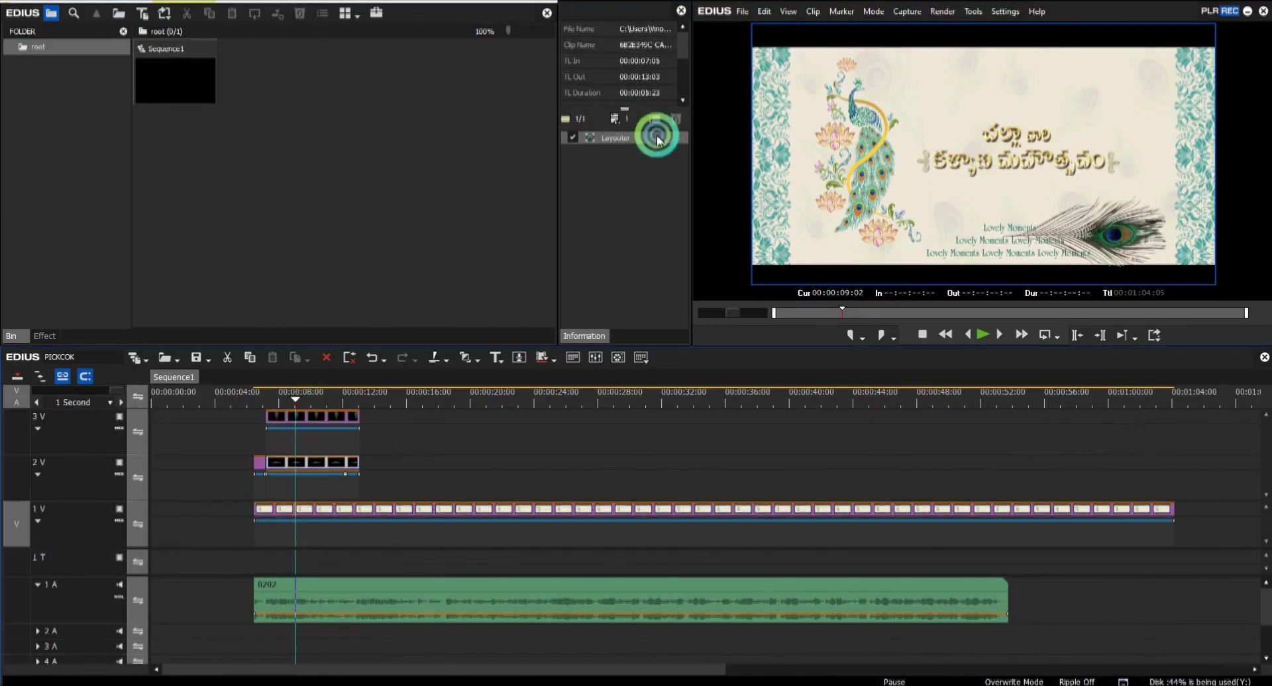
pyautogui.doubleClick(616, 141)
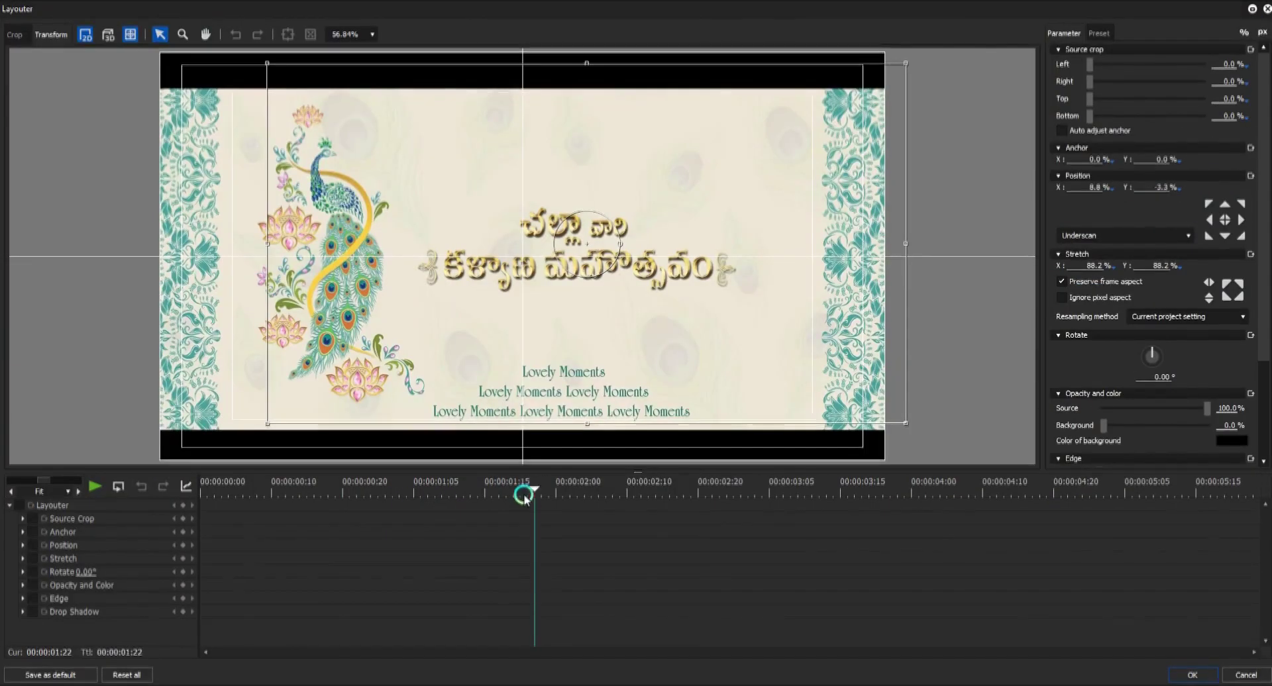
pyautogui.click(1092, 80)
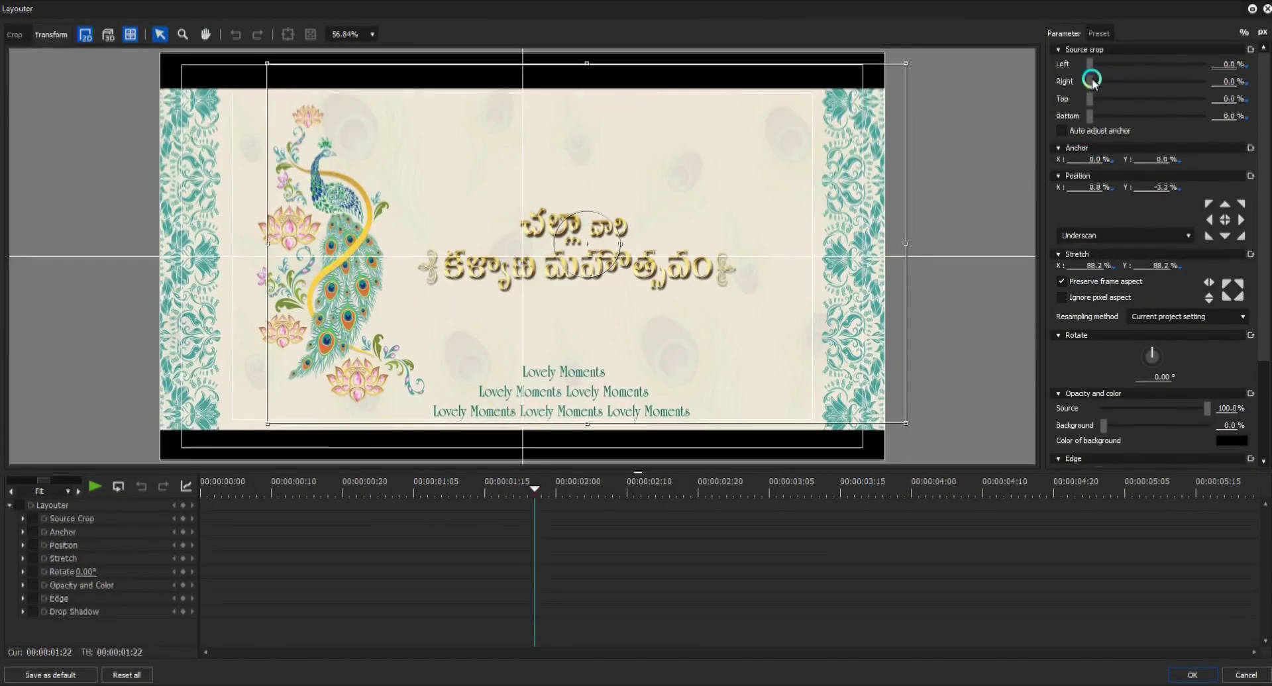
pyautogui.click(1259, 371)
pyautogui.moveTo(1101, 360); pyautogui.dragTo(1169, 368)
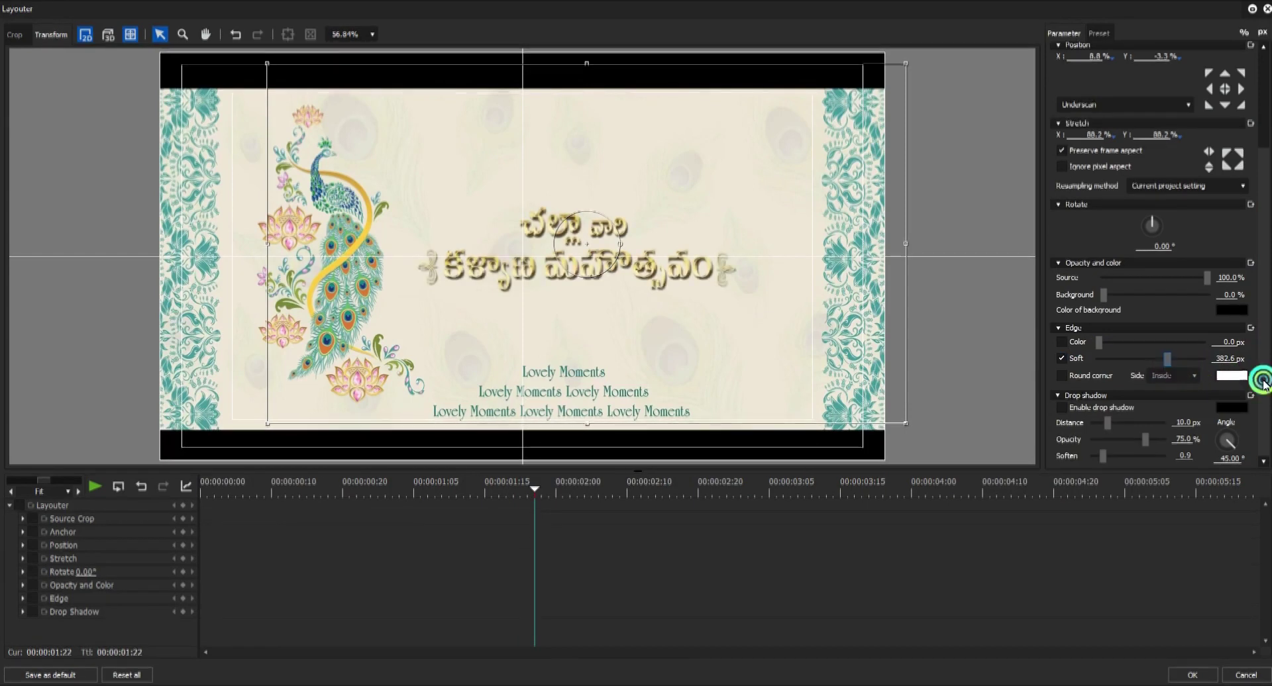
pyautogui.moveTo(1263, 380); pyautogui.dragTo(1262, 271)
# Keyframe the title's right source crop from heavily cropped at 00:00:00:10 to 1.8 % at 00:00:01:22 and apply the layout.
pyautogui.click(1090, 99)
pyautogui.moveTo(1095, 84)
pyautogui.mouseDown()
pyautogui.moveTo(1112, 90)
pyautogui.moveTo(1092, 88)
pyautogui.mouseUp()
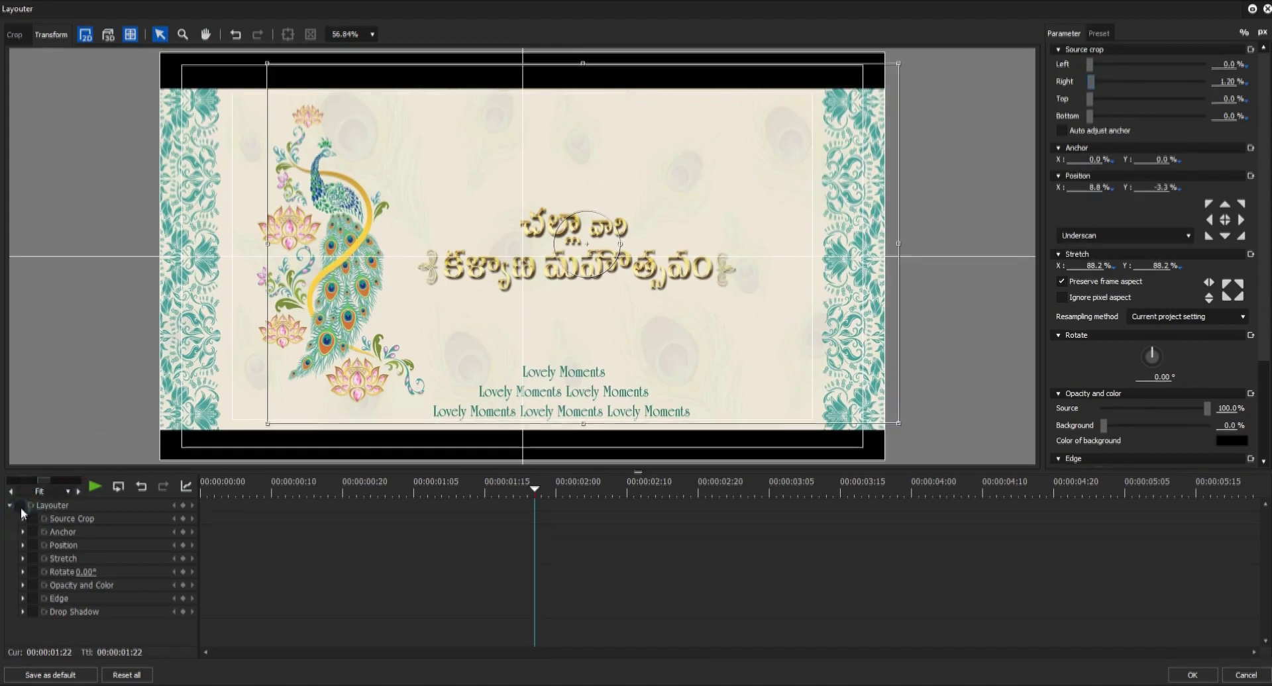
pyautogui.click(1091, 84)
pyautogui.moveTo(507, 491); pyautogui.dragTo(272, 489)
pyautogui.click(1152, 85)
pyautogui.moveTo(1152, 88); pyautogui.dragTo(1169, 86)
pyautogui.moveTo(272, 489); pyautogui.dragTo(535, 490)
pyautogui.click(1197, 676)
# Play back the feather's reveal of the first title and save the project.
pyautogui.click(265, 399)
pyautogui.press('space')
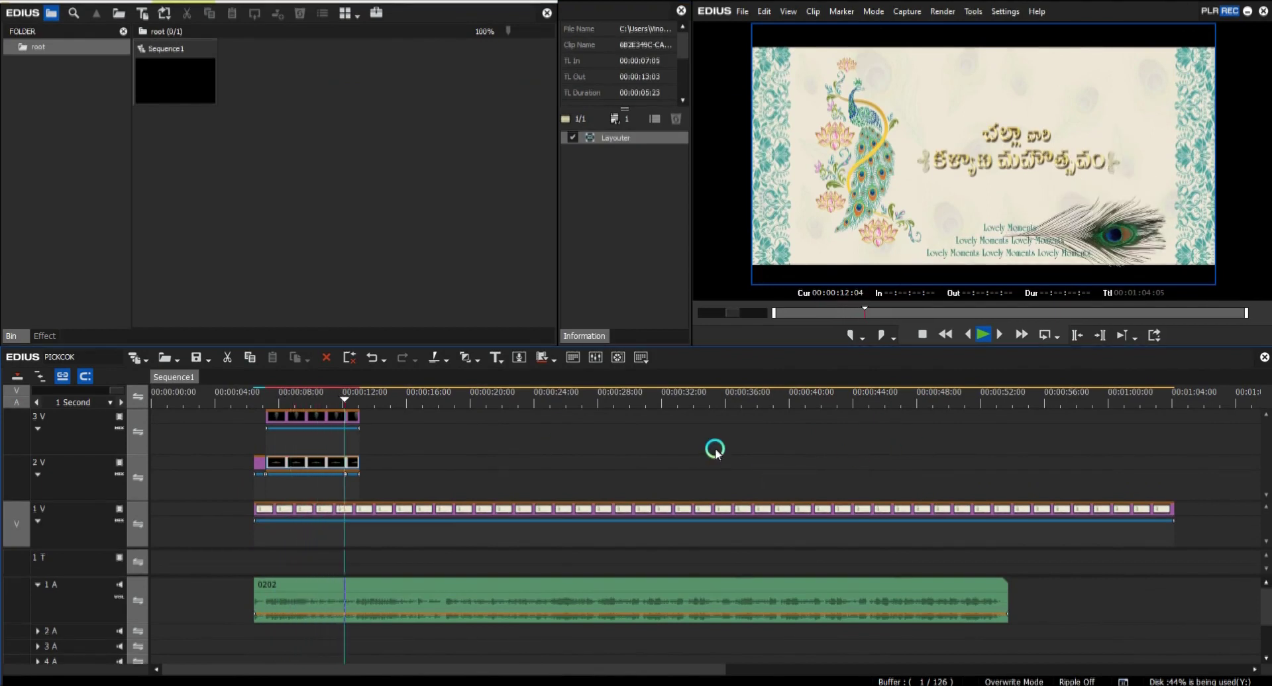
pyautogui.press('space')
pyautogui.hotkey('ctrl', 's')
pyautogui.click(256, 398)
pyautogui.press('space')
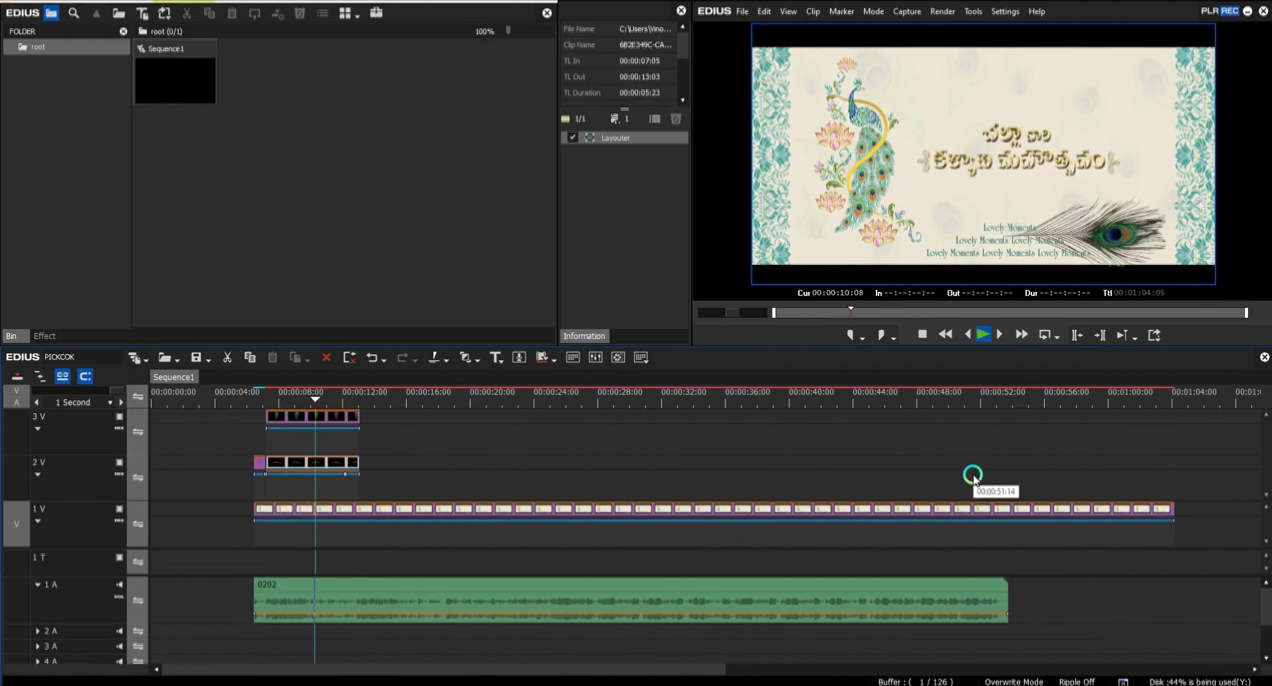
pyautogui.hotkey('ctrl', 's')
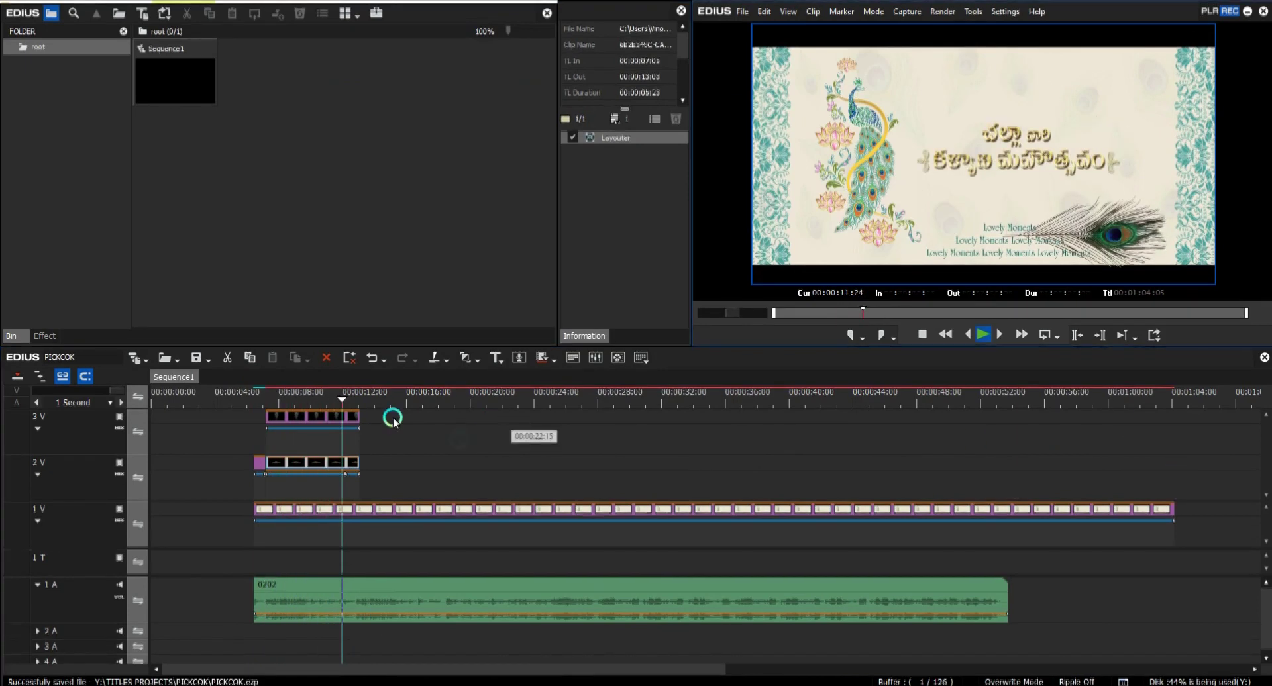
# Copy the feather clip and paste it on track 3V at 00:00:13:03.
pyautogui.click(362, 398)
pyautogui.click(342, 417)
pyautogui.hotkey('ctrl', 'c')
pyautogui.rightClick(447, 429)
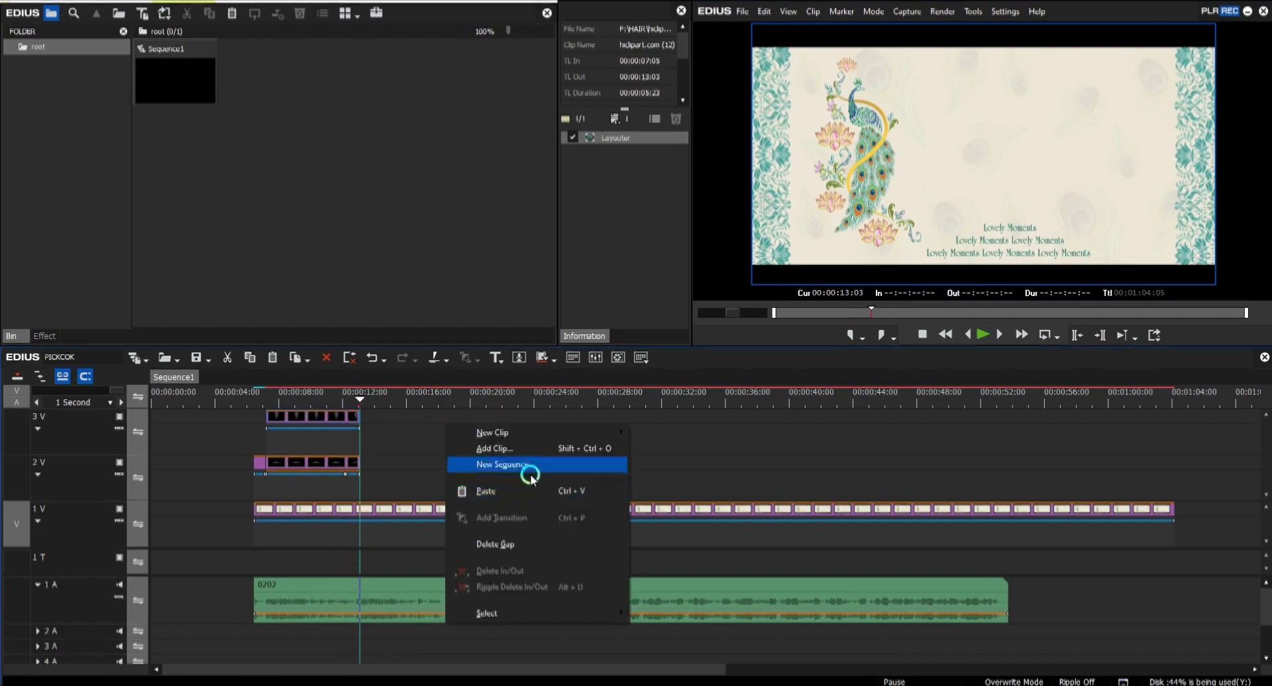
pyautogui.click(527, 491)
# Add the first title image from the HD folder to track 2V at 00:00:13:03 and extend it to 00:00:19:01.
pyautogui.click(505, 646)
pyautogui.click(361, 646)
pyautogui.moveTo(644, 349); pyautogui.dragTo(778, 502)
pyautogui.moveTo(149, 169); pyautogui.dragTo(363, 478)
pyautogui.moveTo(439, 463); pyautogui.dragTo(455, 464)
# Copy the first title's Layouter settings onto the second title clip, play back the result and save the project.
pyautogui.click(319, 481)
pyautogui.click(316, 465)
pyautogui.moveTo(622, 136); pyautogui.dragTo(441, 333)
pyautogui.click(427, 462)
pyautogui.press('space')
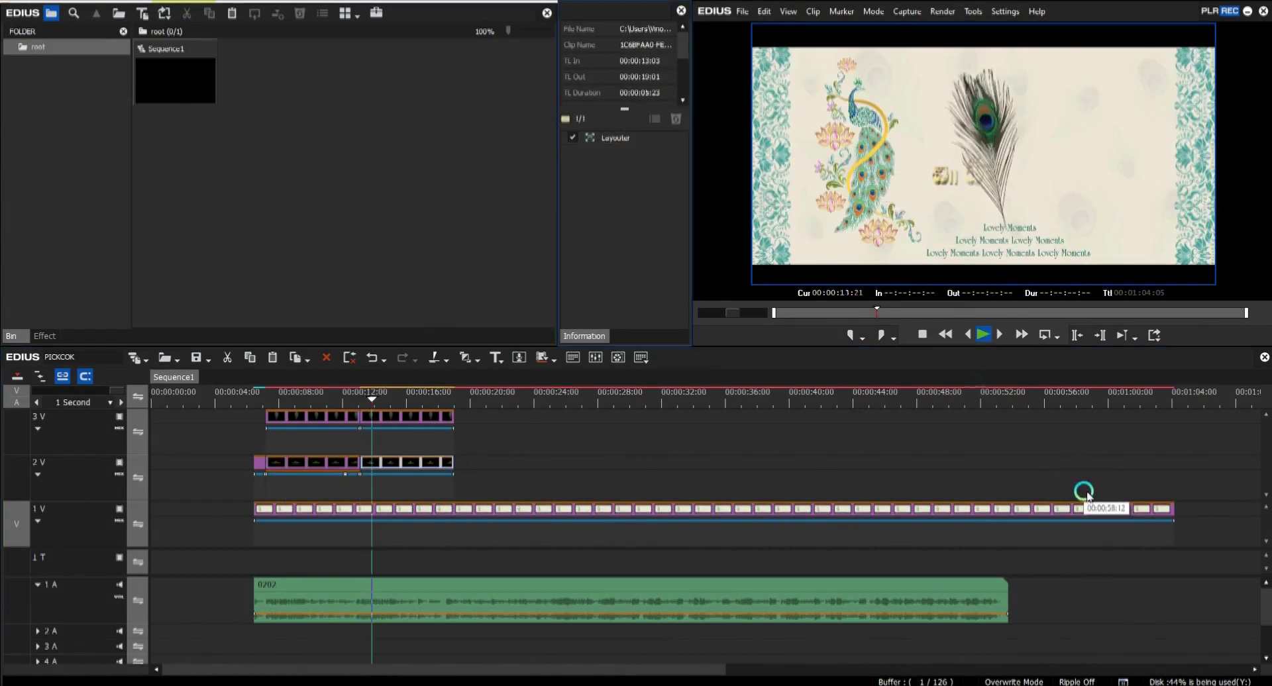
pyautogui.moveTo(442, 400); pyautogui.dragTo(454, 400)
pyautogui.hotkey('ctrl', 's')
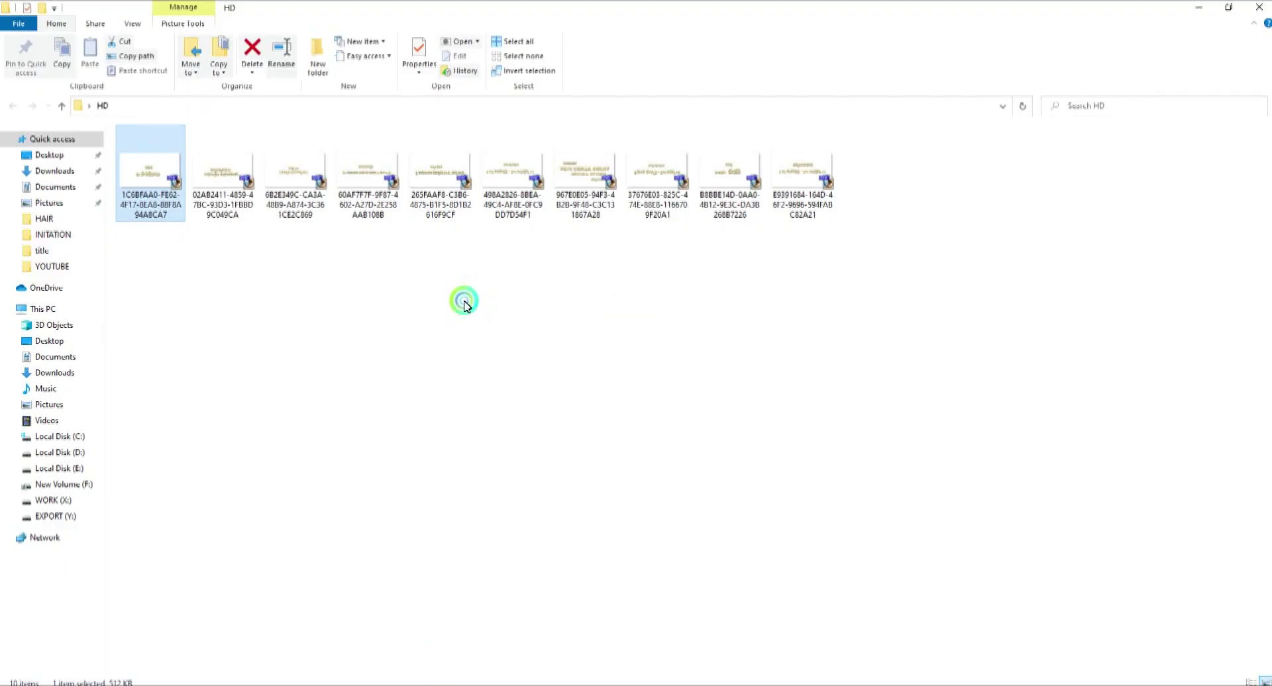
# Place the ninth title image from the HD folder on track 2V at 00:00:19:01, scale it to 90.1 % and shift it right.
pyautogui.moveTo(729, 209); pyautogui.dragTo(710, 619)
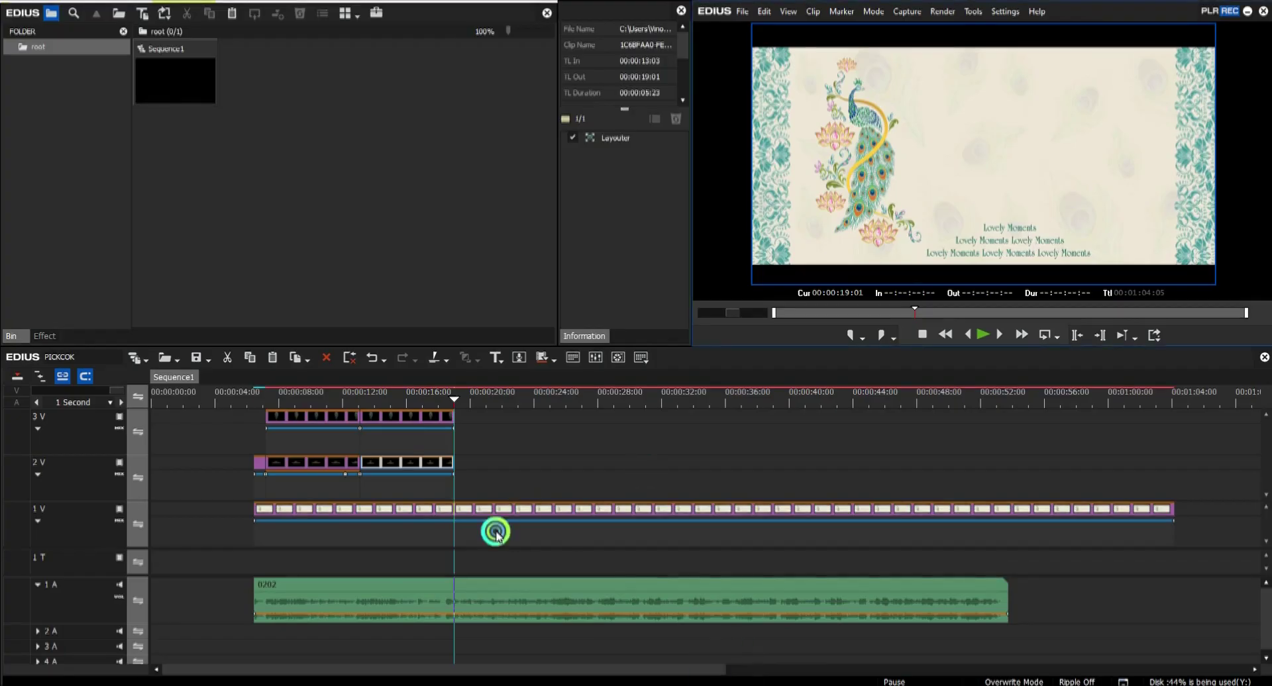
pyautogui.moveTo(496, 532); pyautogui.dragTo(485, 467)
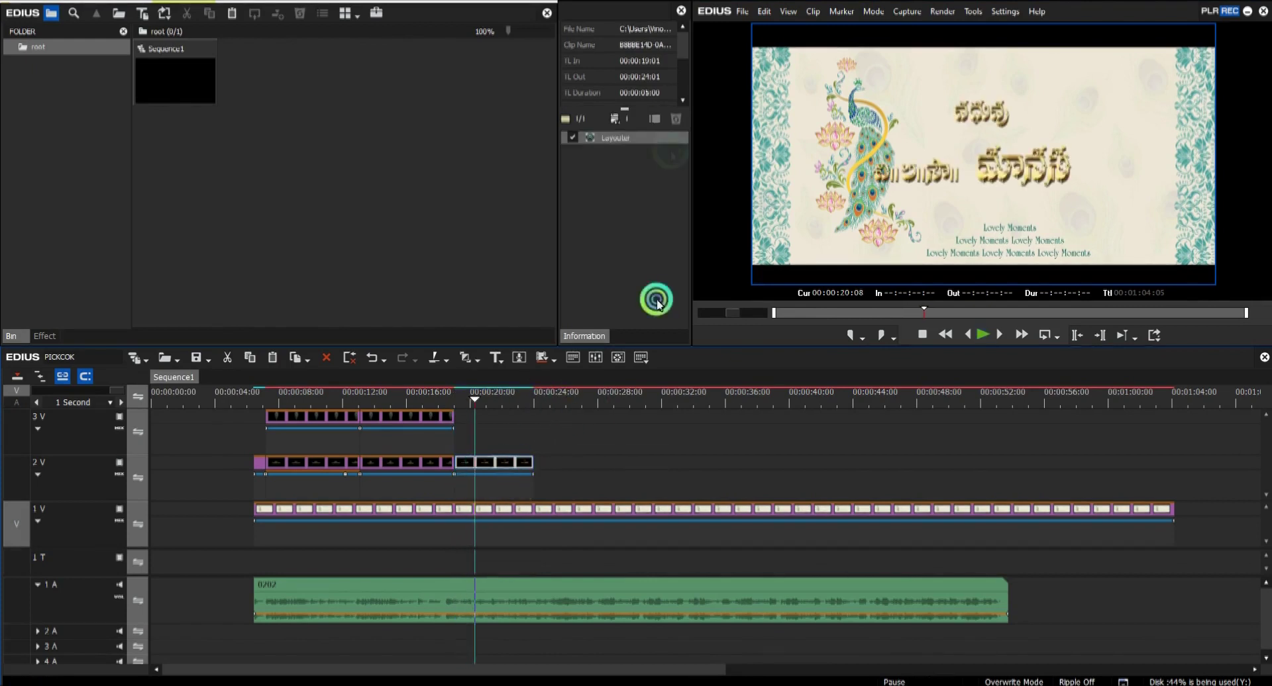
pyautogui.doubleClick(634, 146)
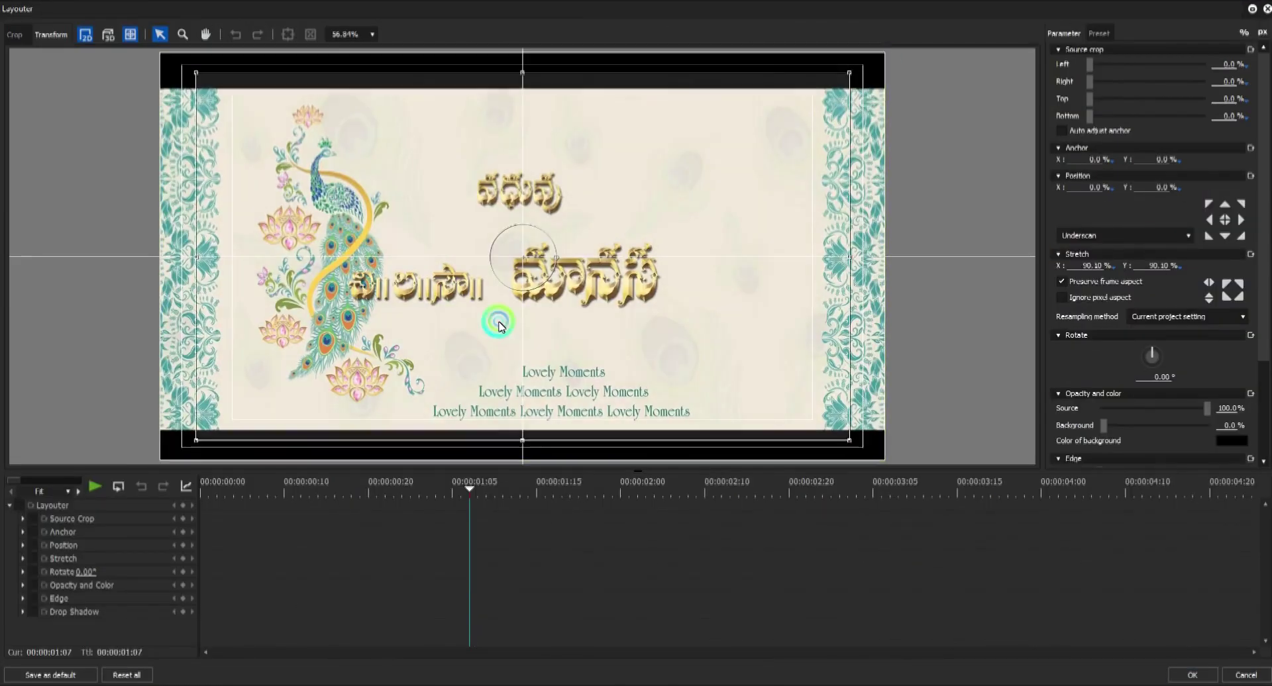
pyautogui.click(1193, 675)
# Paste the feather on track 3V at 00:00:19:01 and extend the third title clip on 2V to 00:00:24:24.
pyautogui.rightClick(546, 428)
pyautogui.moveTo(530, 422); pyautogui.dragTo(508, 418)
pyautogui.click(455, 401)
pyautogui.press('space')
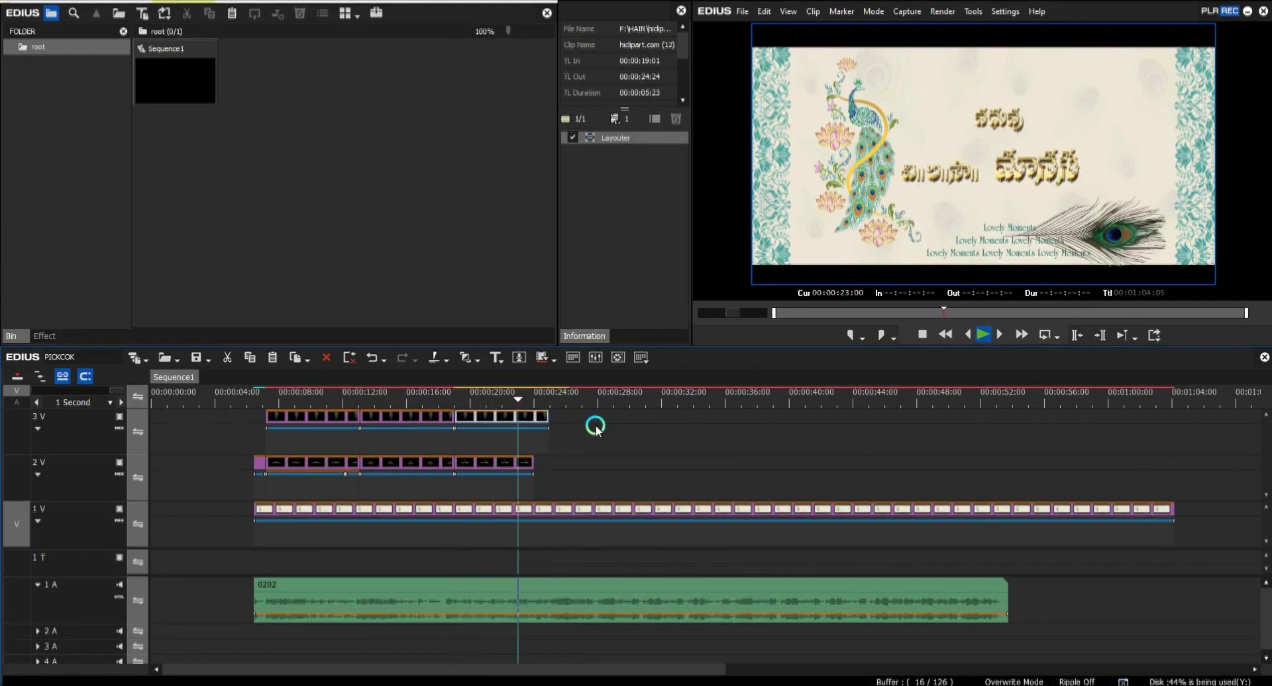
pyautogui.click(539, 464)
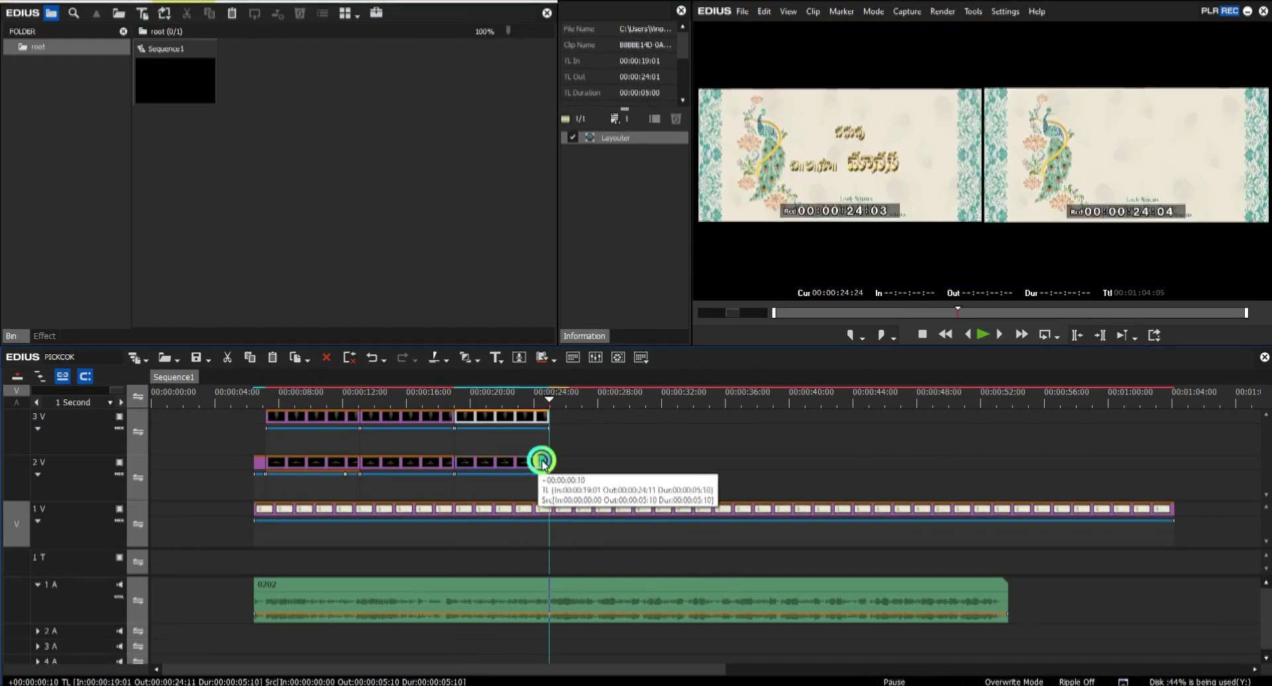
pyautogui.click(534, 397)
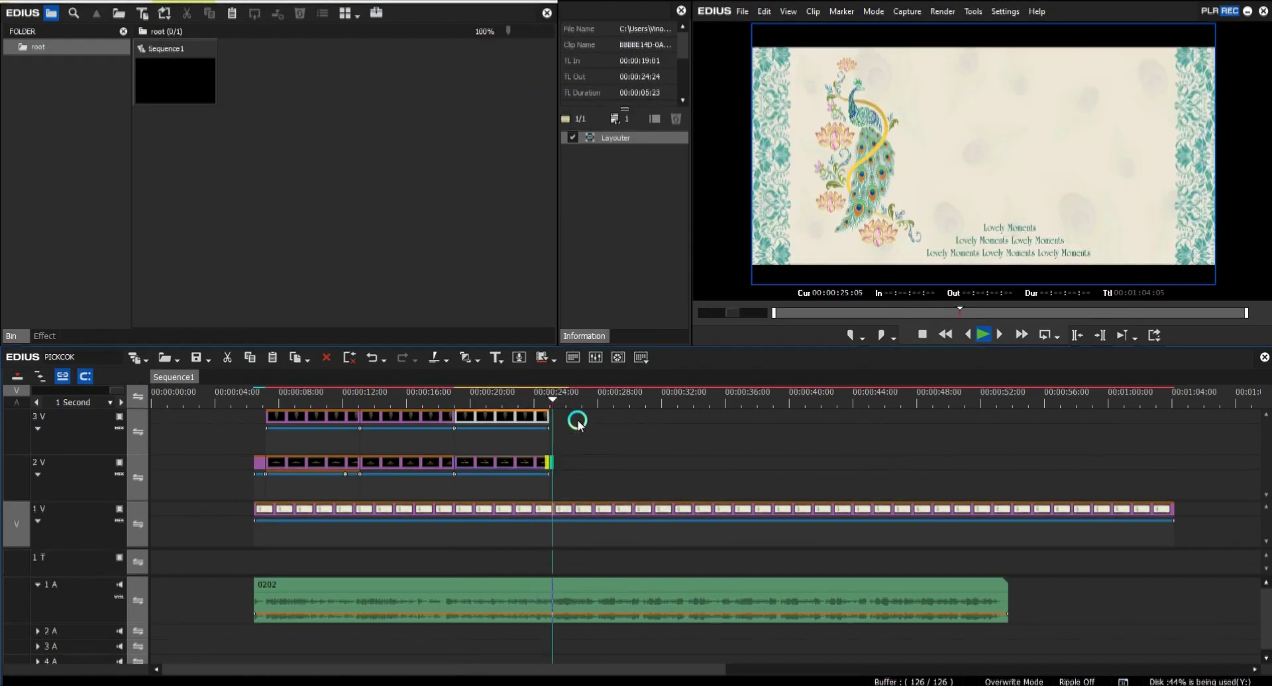
# Play back the sequence from 00:00:07:05 to review the end of the first title's animation.
pyautogui.moveTo(310, 400); pyautogui.dragTo(267, 399)
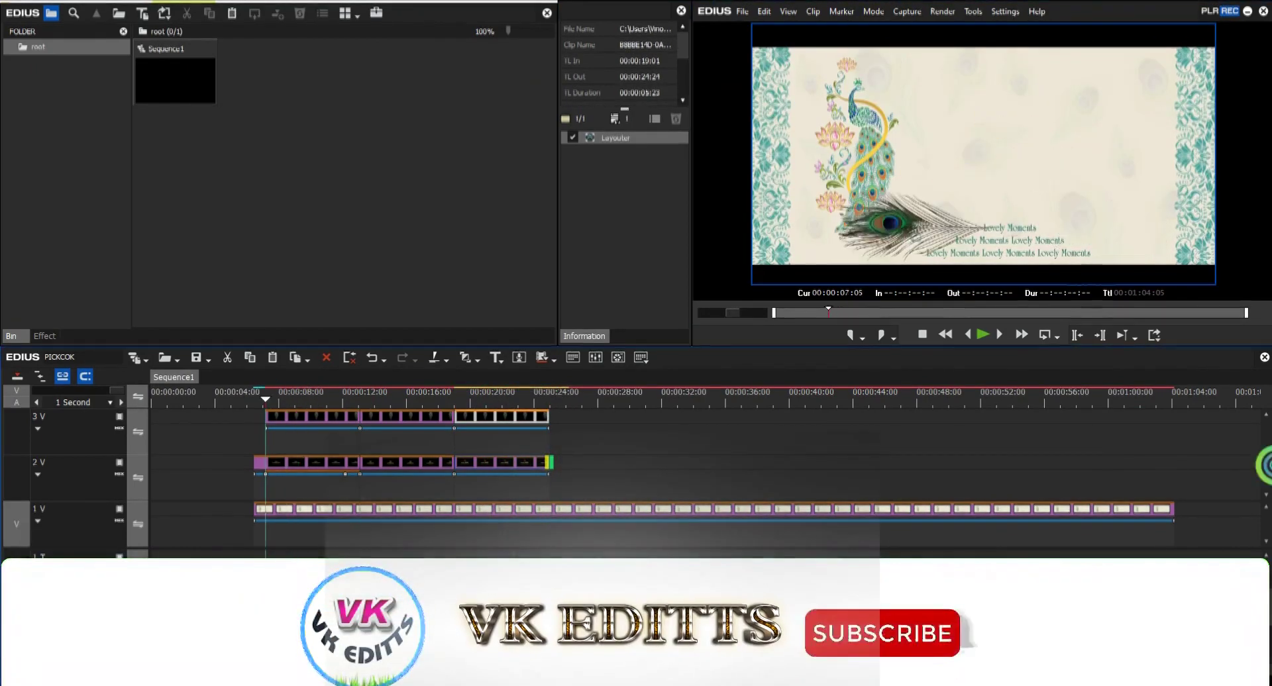
pyautogui.press('space')
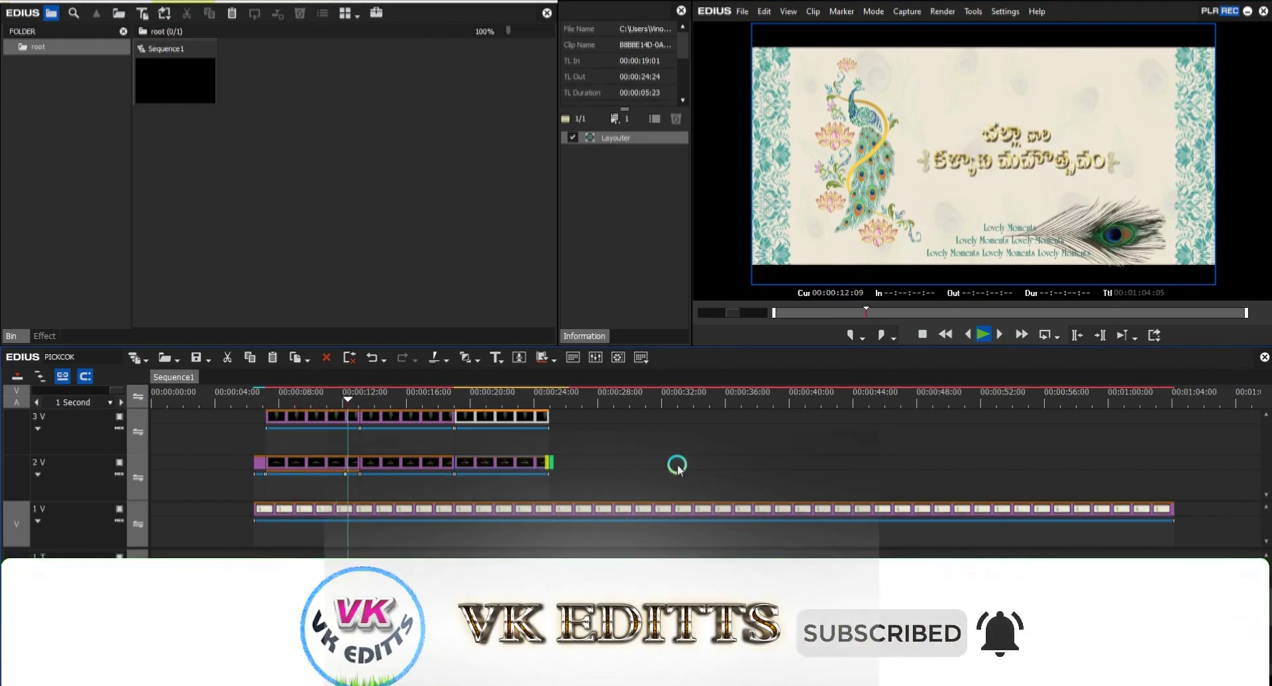
pyautogui.click(334, 406)
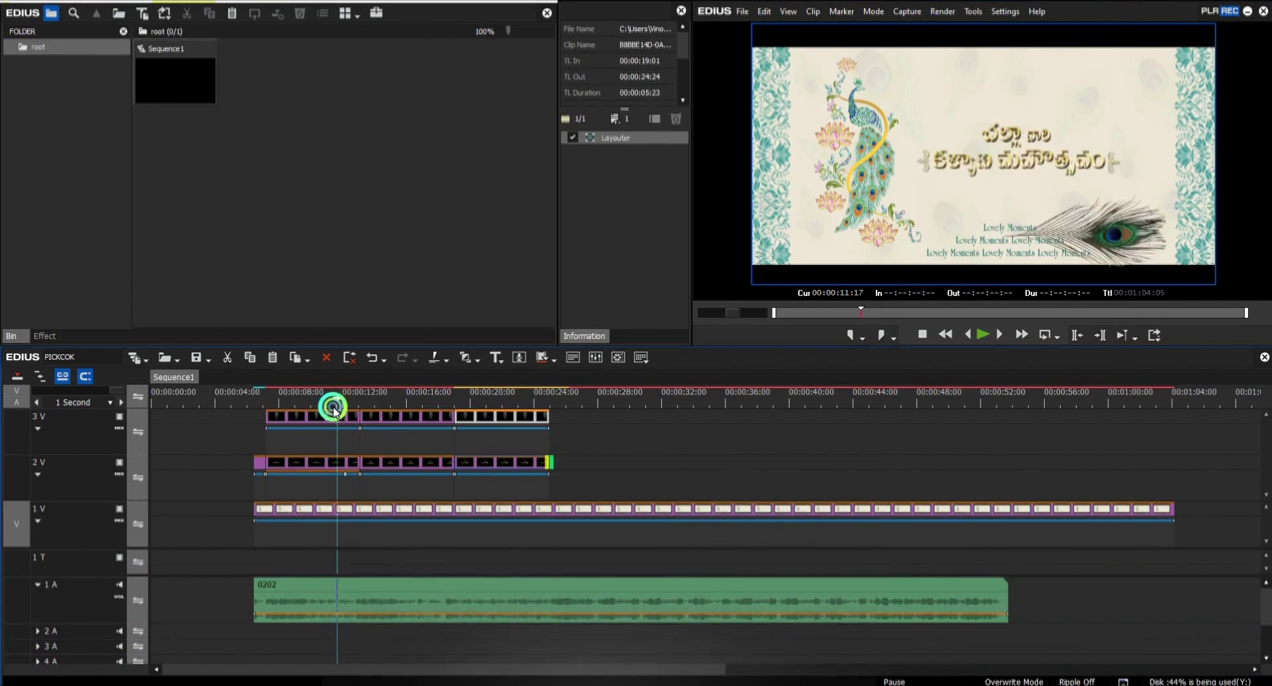
pyautogui.moveTo(335, 409); pyautogui.dragTo(336, 410)
# Keyframe the first feather's return sweep from 89.3° at 00:00:04:22 to -89.0° at 00:00:05:23 and apply the layout.
pyautogui.click(341, 417)
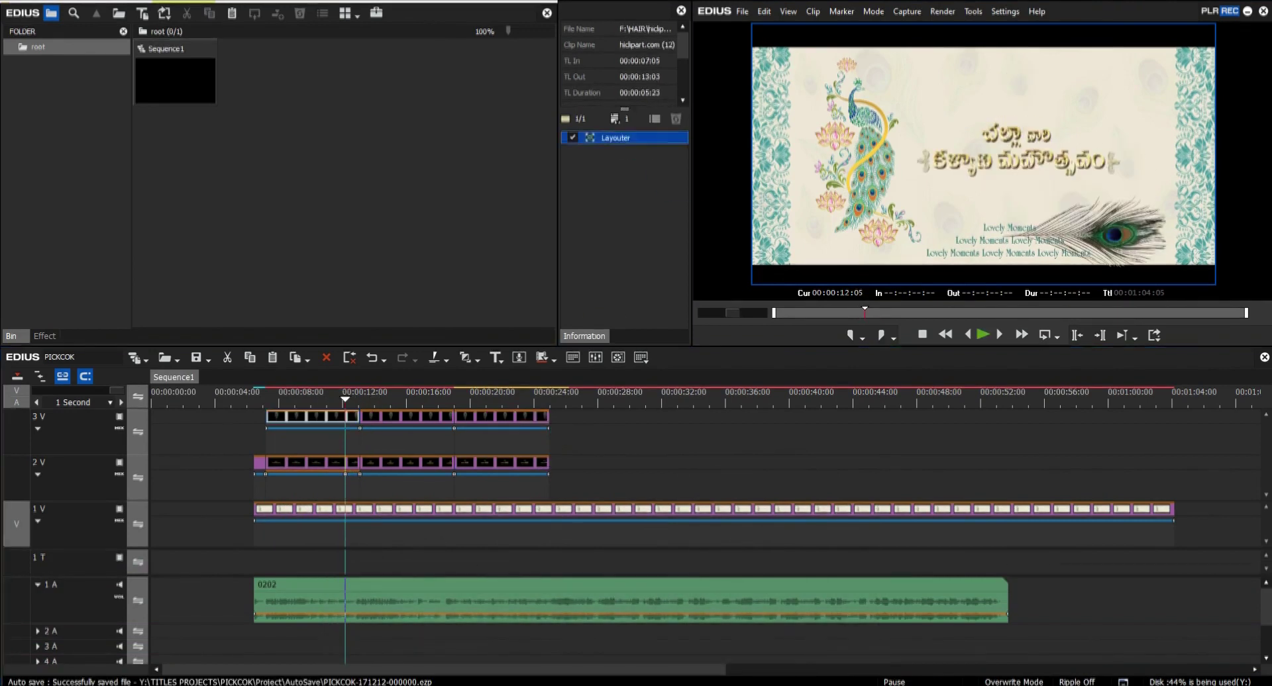
pyautogui.press('F7')
pyautogui.moveTo(1087, 488); pyautogui.dragTo(1070, 491)
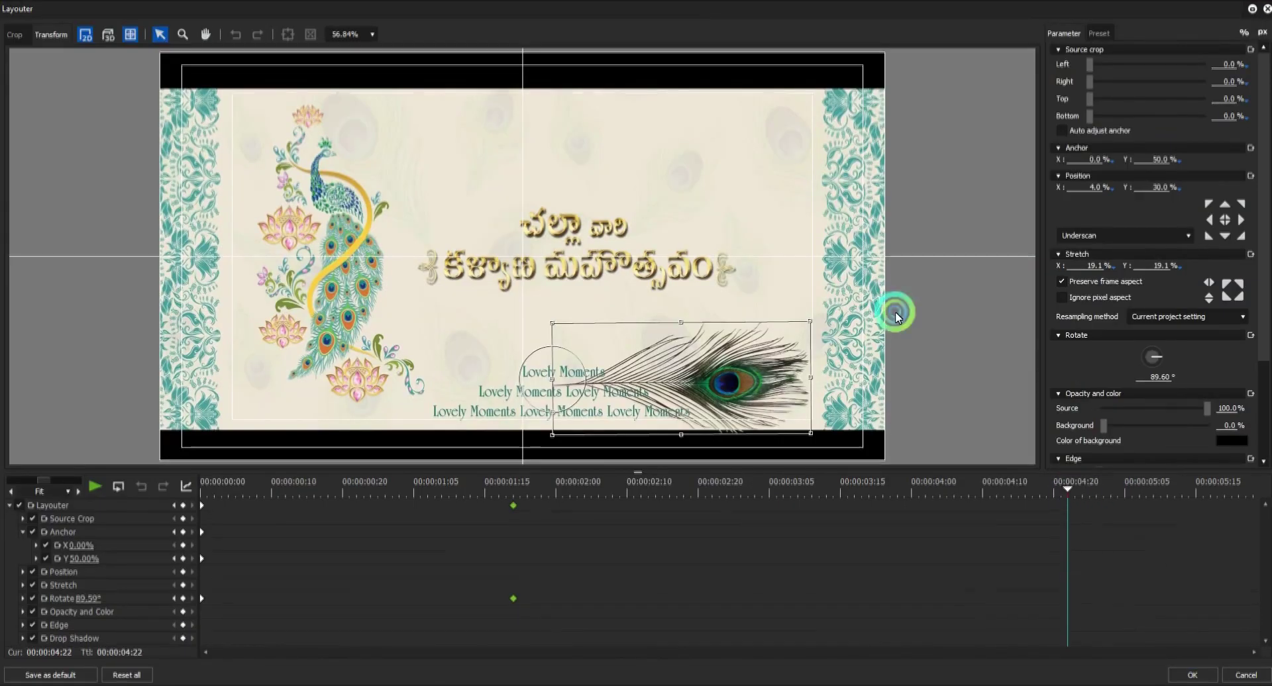
pyautogui.moveTo(553, 414); pyautogui.dragTo(554, 438)
pyautogui.click(1081, 494)
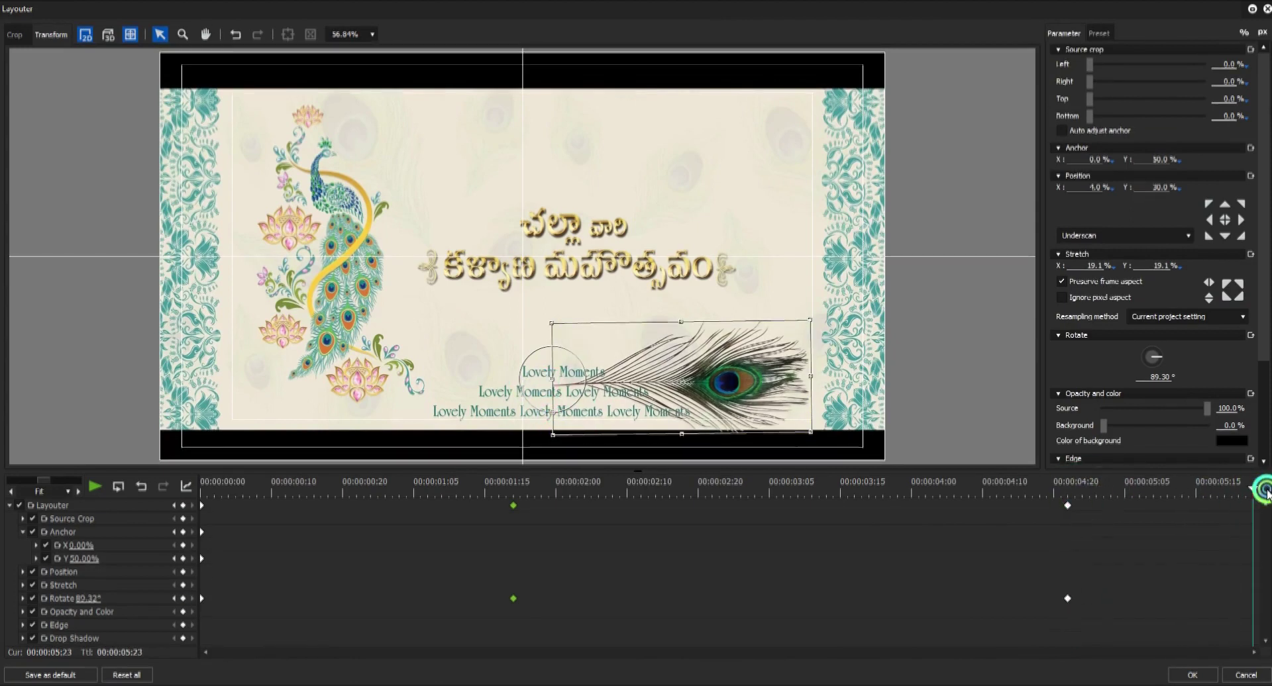
pyautogui.click(553, 416)
pyautogui.moveTo(710, 171); pyautogui.dragTo(556, 65)
pyautogui.click(1181, 482)
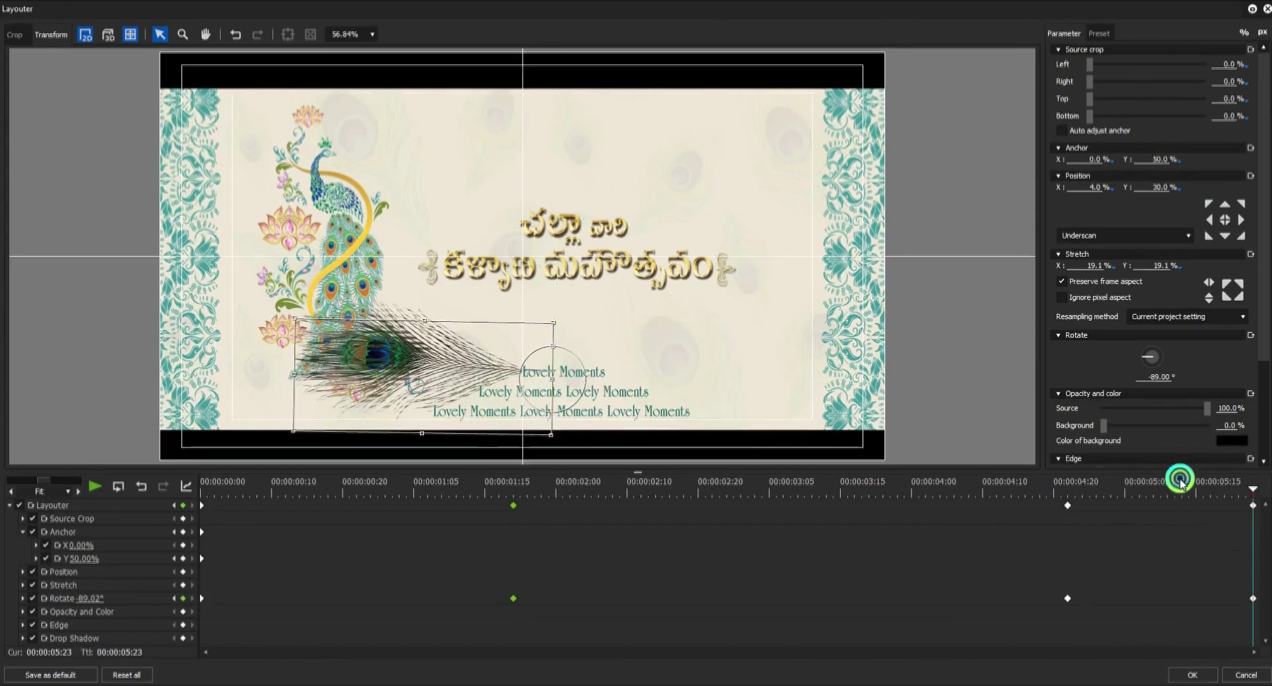
pyautogui.click(1192, 675)
# In the first title clip's Layouter, add a Source Crop keyframe at 00:00:04:17 that keeps the title uncovered.
pyautogui.click(334, 395)
pyautogui.click(346, 464)
pyautogui.click(338, 398)
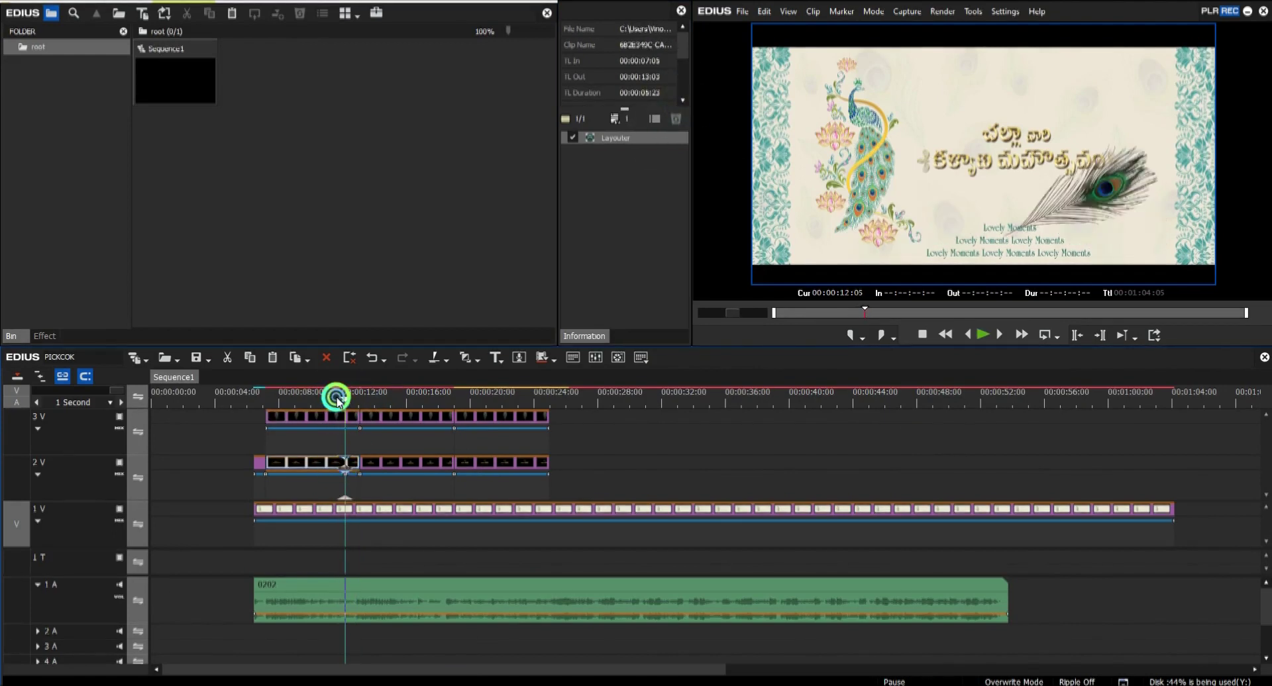
pyautogui.press('Left')
pyautogui.press('Left')
pyautogui.press('Left')
pyautogui.press('Left')
pyautogui.press('Left')
pyautogui.press('Left')
pyautogui.press('Left')
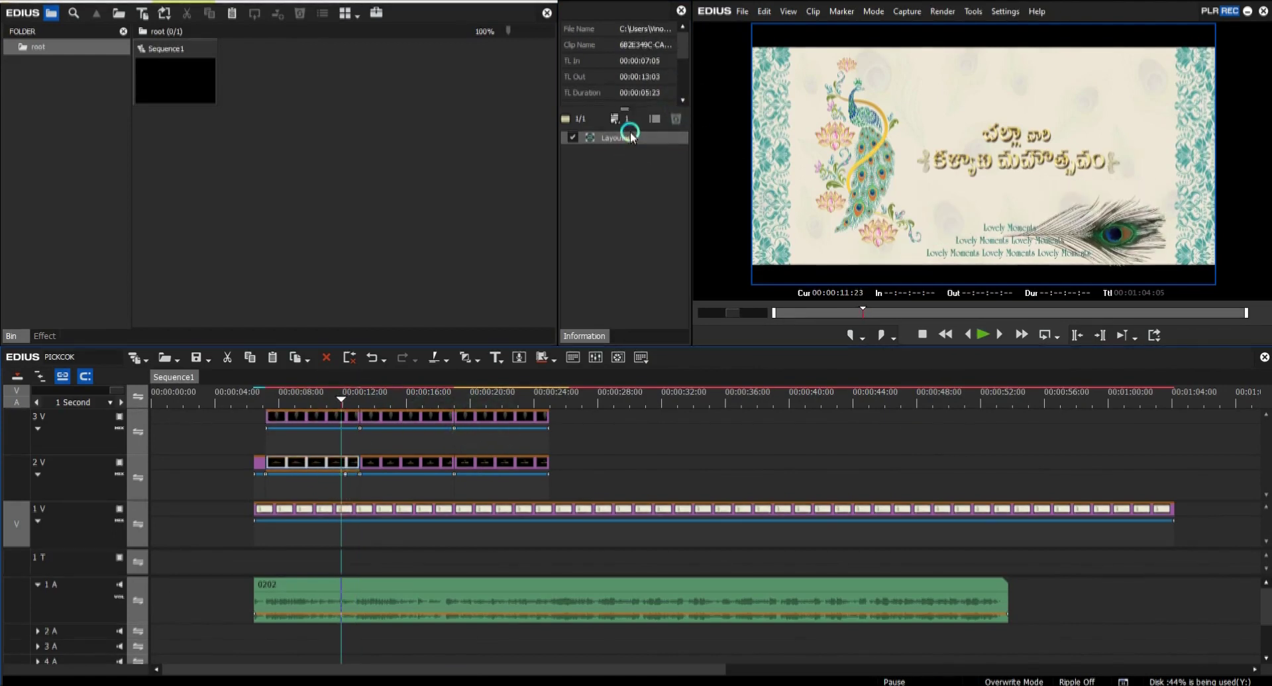
pyautogui.doubleClick(630, 137)
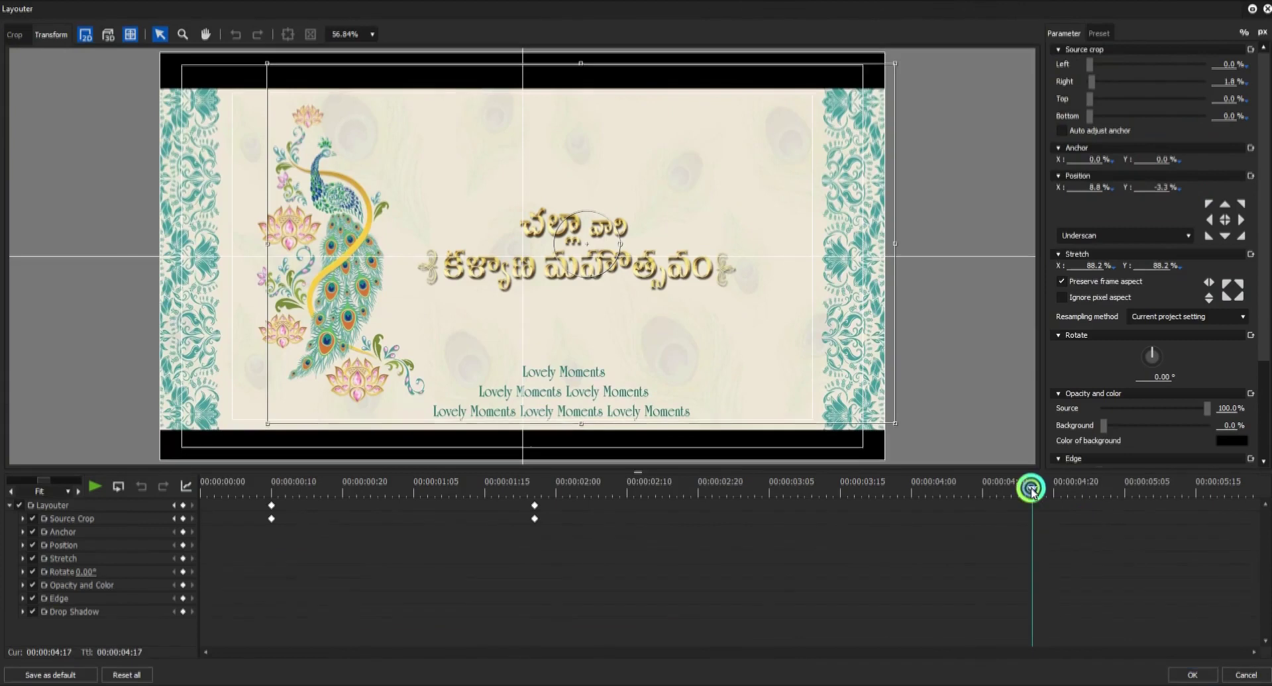
pyautogui.moveTo(1090, 83); pyautogui.dragTo(1091, 85)
# Keyframe the title's right source crop to about 76.5 % at 00:00:05:23, apply the layout and play back the result.
pyautogui.moveTo(1128, 485); pyautogui.dragTo(1253, 487)
pyautogui.moveTo(1092, 83); pyautogui.dragTo(1184, 95)
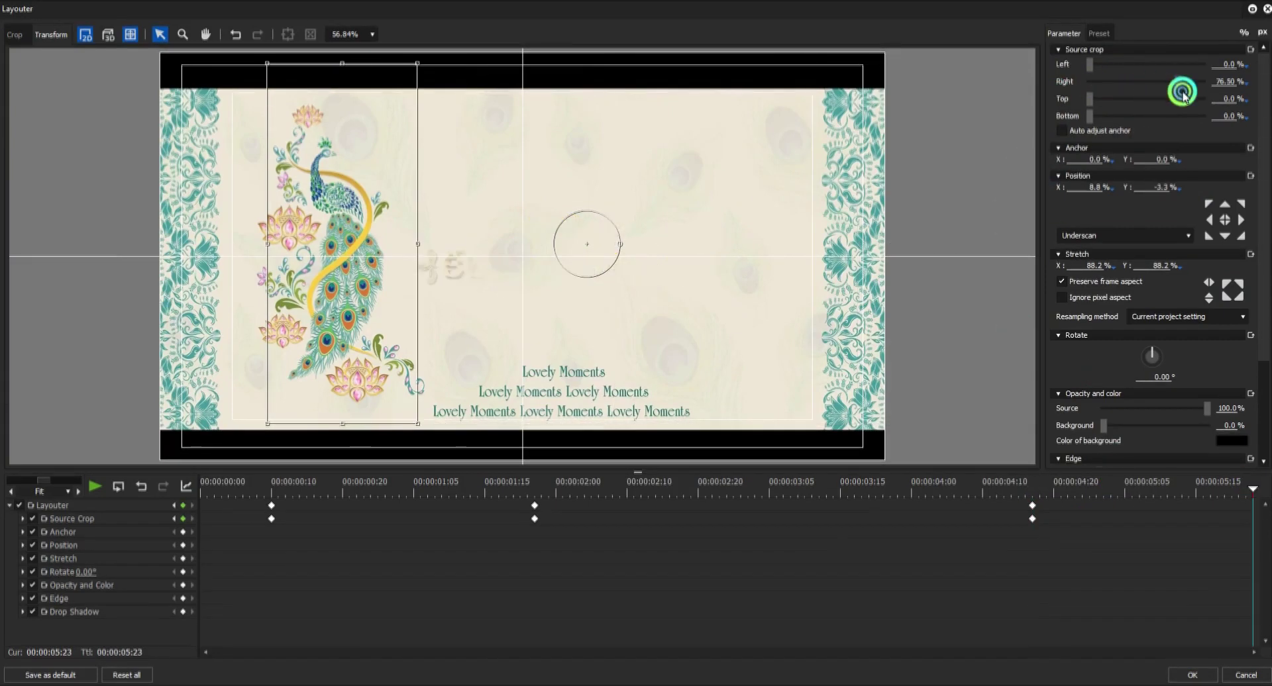
pyautogui.moveTo(1195, 495); pyautogui.dragTo(1051, 488)
pyautogui.click(1192, 675)
pyautogui.press('space')
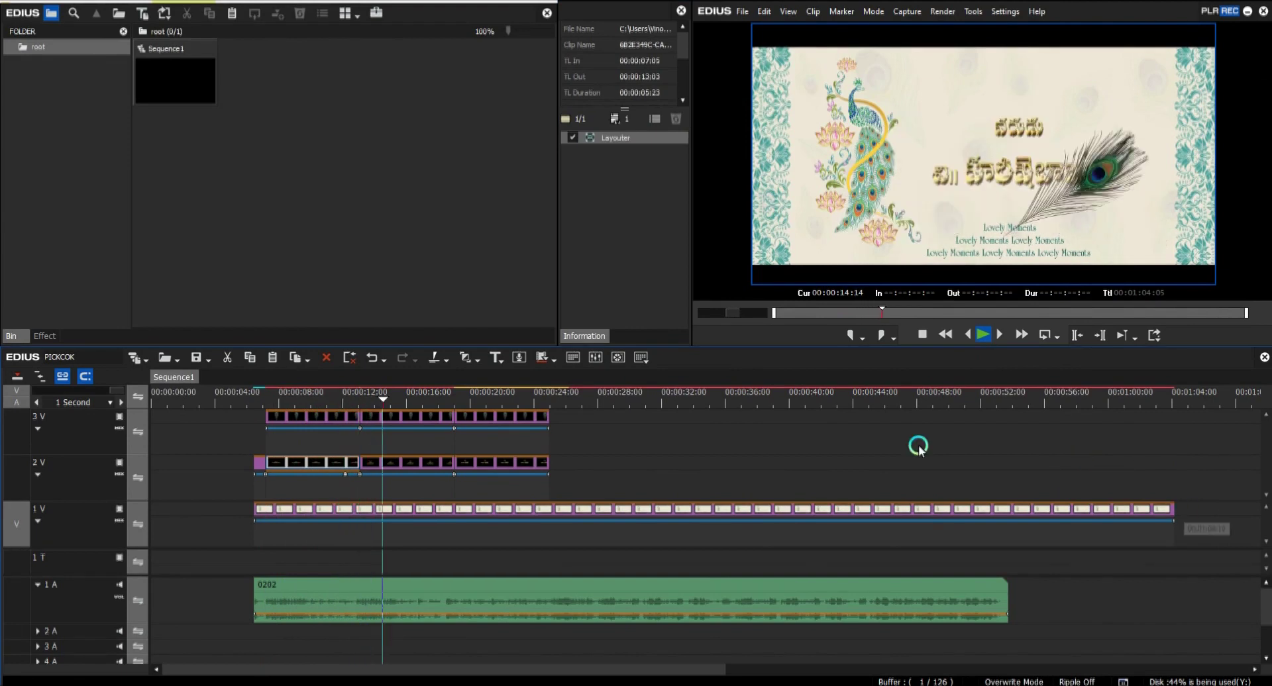
# Copy the first title and feather clips' Layouter animations onto the matching second and third title and feather clips.
pyautogui.doubleClick(622, 140)
pyautogui.click(326, 462)
pyautogui.click(637, 136)
pyautogui.click(446, 462)
pyautogui.click(628, 157)
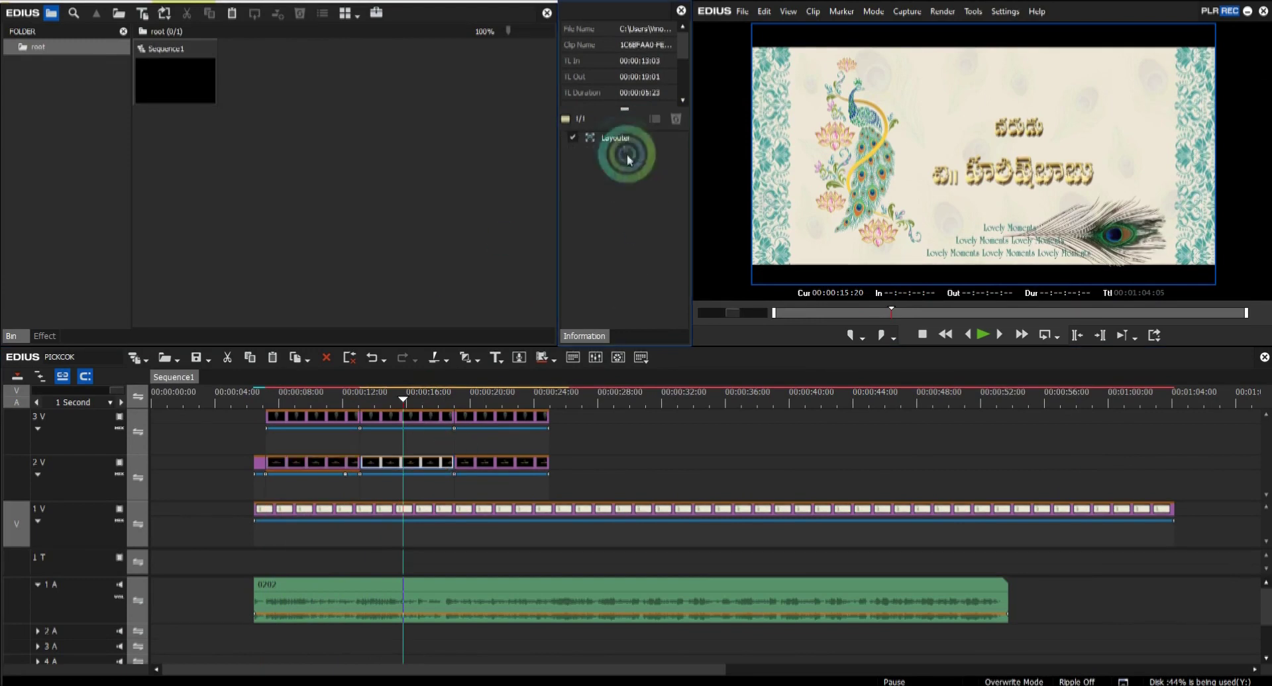
pyautogui.click(537, 428)
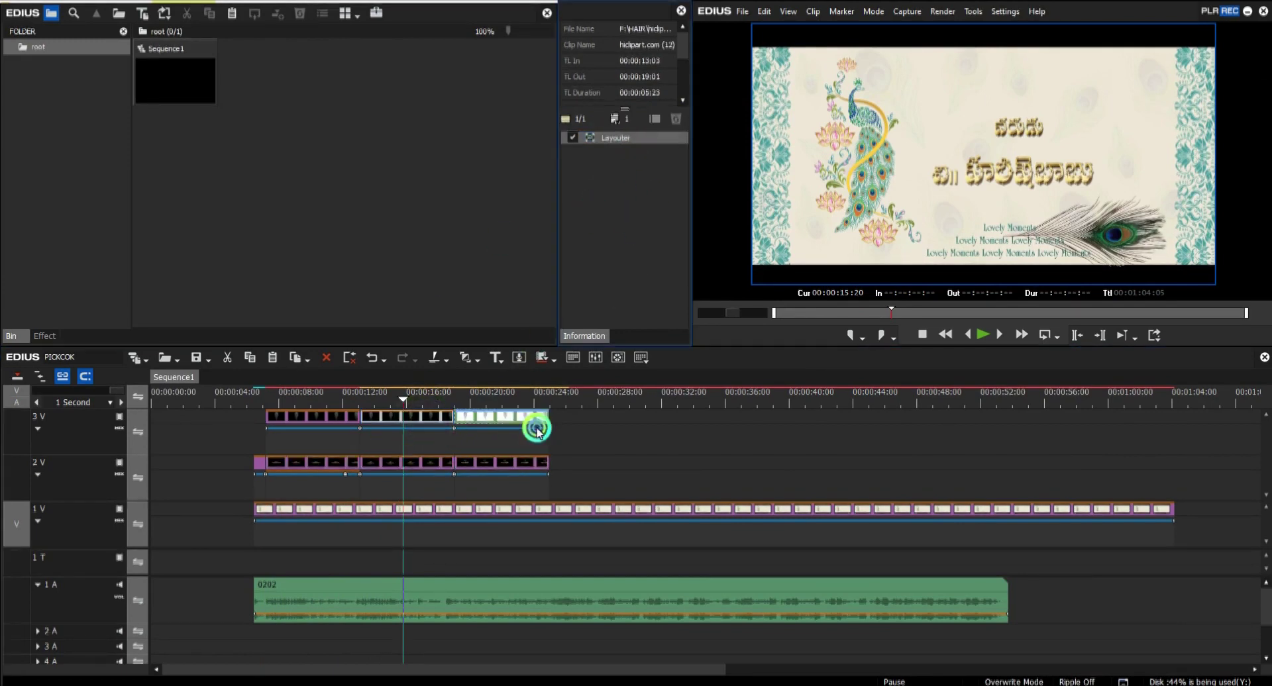
# Play back the sequence through the third title to review the copied feather and title animations.
pyautogui.click(1227, 511)
pyautogui.press('space')
pyautogui.click(1188, 426)
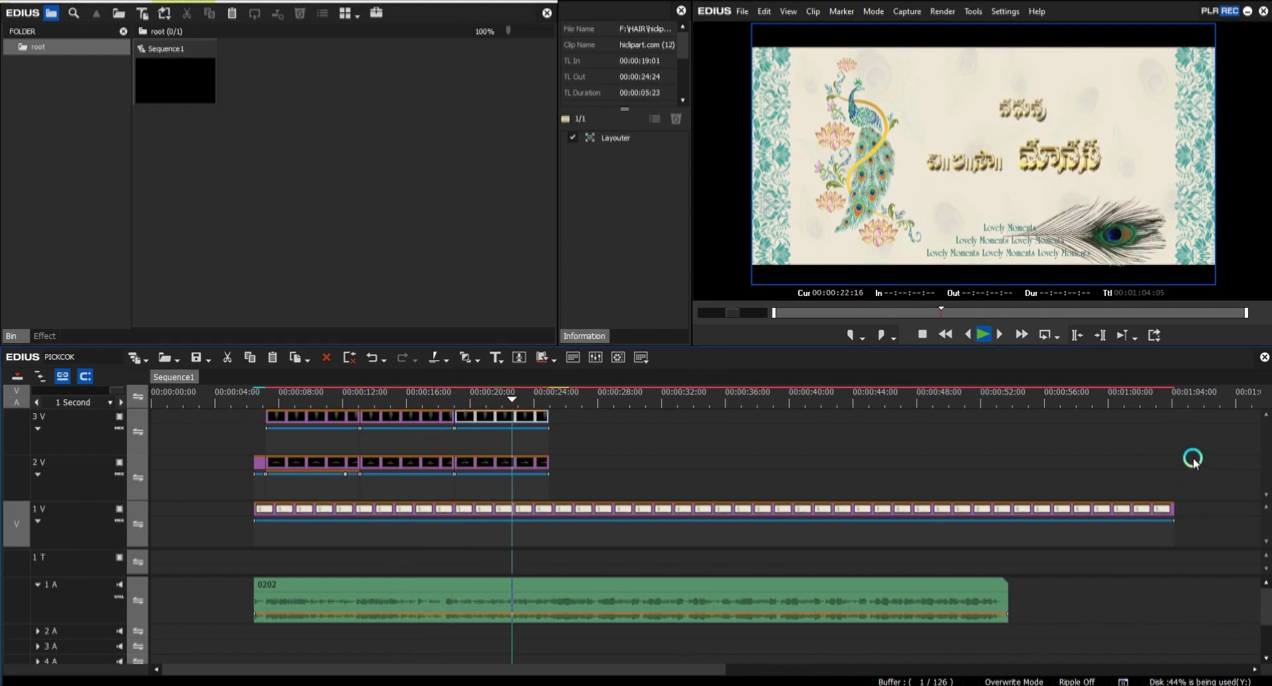
pyautogui.click(553, 396)
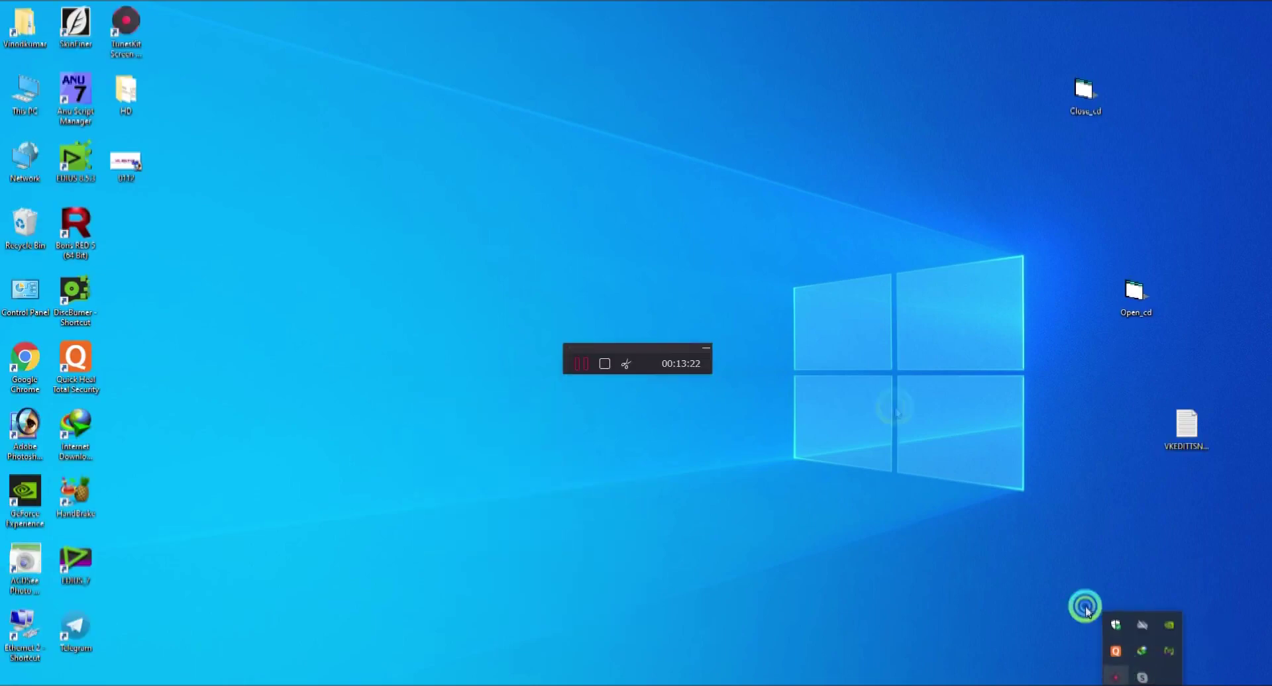
pyautogui.click(580, 366)
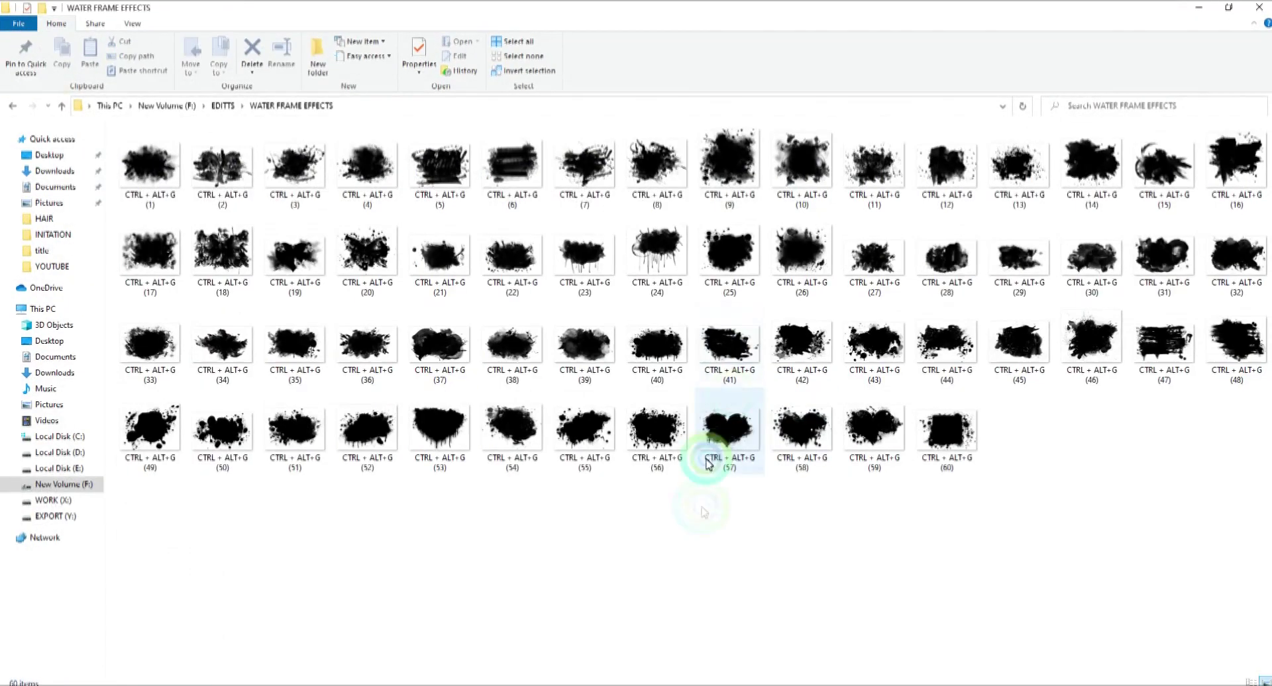
pyautogui.rightClick(705, 498)
pyautogui.click(762, 549)
pyautogui.click(668, 457)
pyautogui.rightClick(704, 379)
pyautogui.click(630, 489)
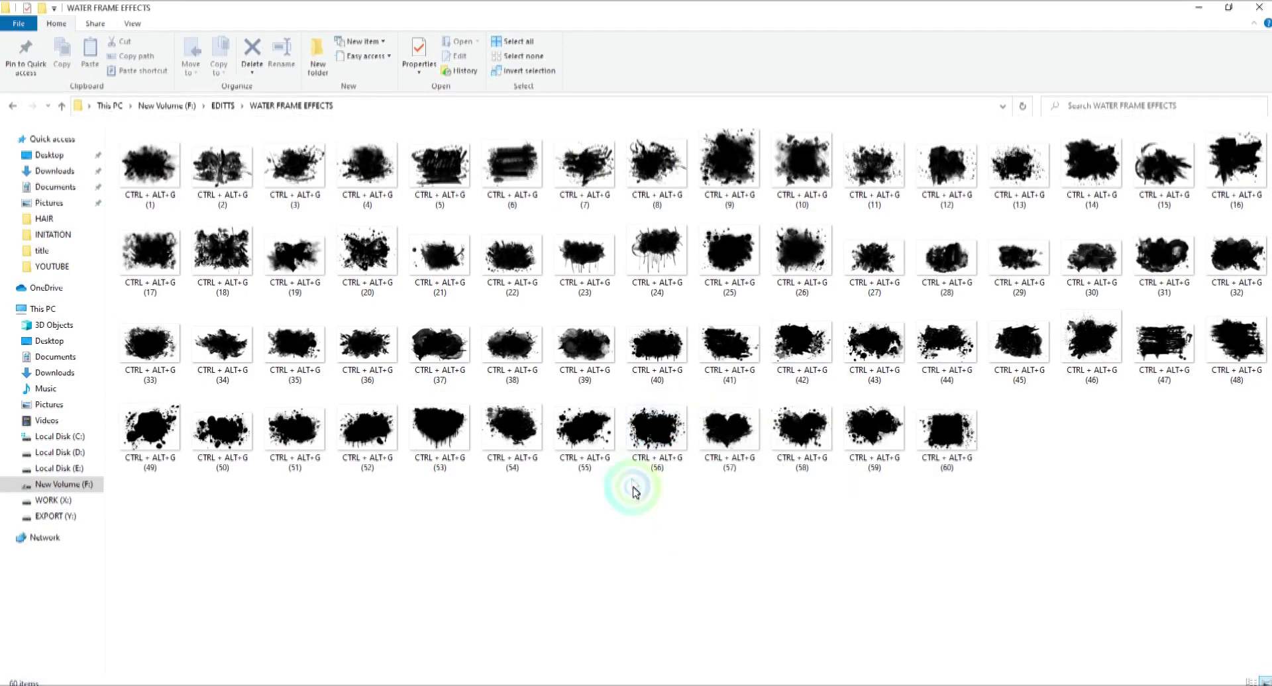
# Open the ink splatter "CTRL + ALT+G (55)" and the photos 001 (51), 001 (62) and 001 (63) in Photoshop.
pyautogui.click(600, 418)
pyautogui.moveTo(921, 594); pyautogui.dragTo(723, 384)
pyautogui.moveTo(439, 631); pyautogui.dragTo(435, 619)
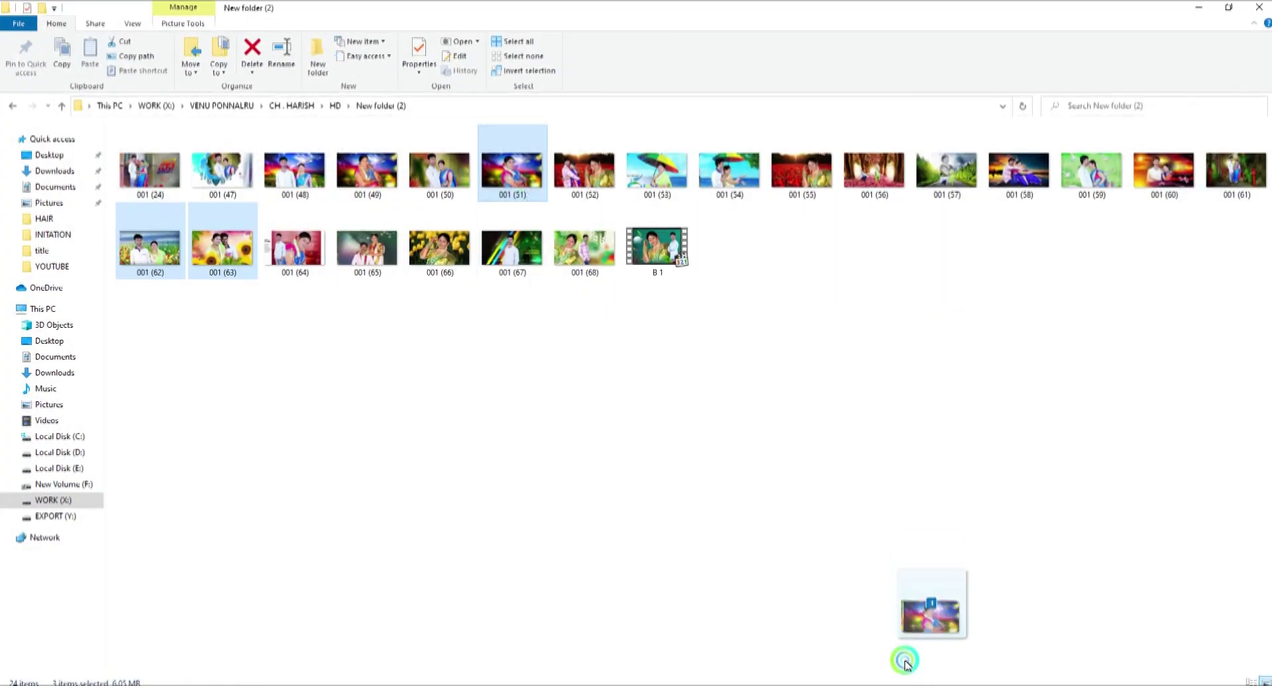
pyautogui.moveTo(905, 663); pyautogui.dragTo(830, 313)
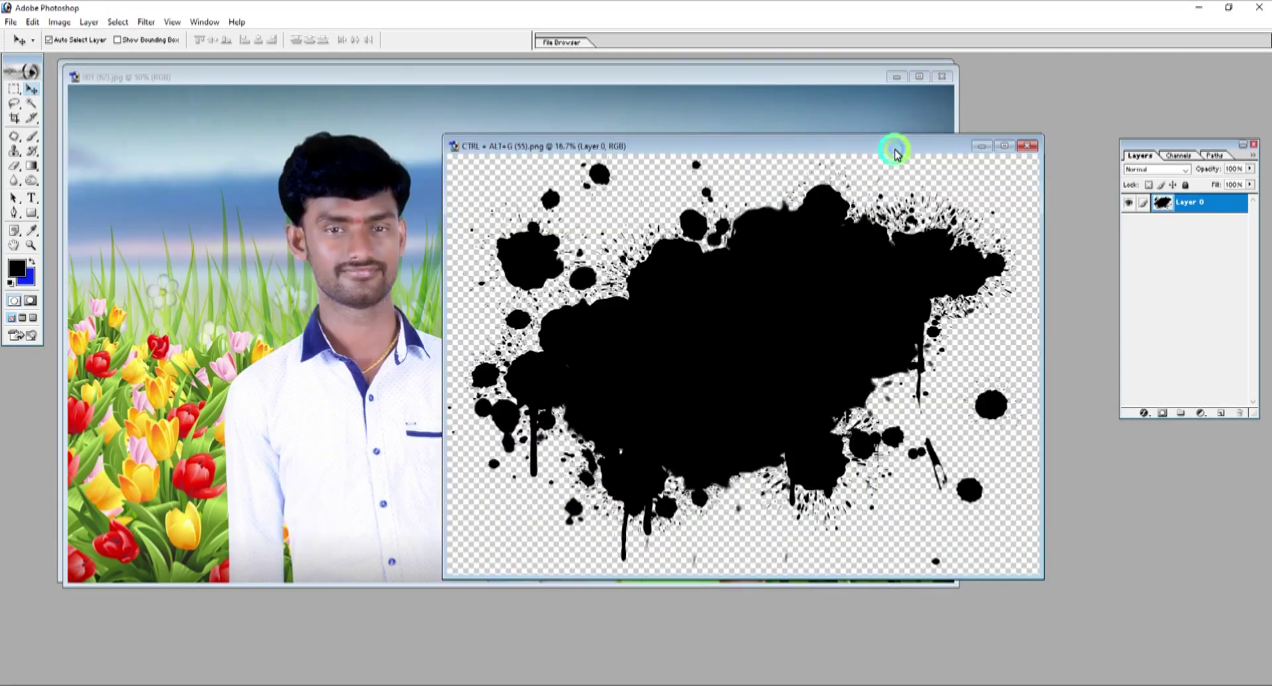
# Create a new document and paste the couple photo with the orange and pink background into it.
pyautogui.click(812, 358)
pyautogui.hotkey('ctrl', '-')
pyautogui.hotkey('ctrl', 'n')
pyautogui.click(490, 300)
pyautogui.click(493, 577)
pyautogui.press('Return')
pyautogui.hotkey('ctrl', 'v')
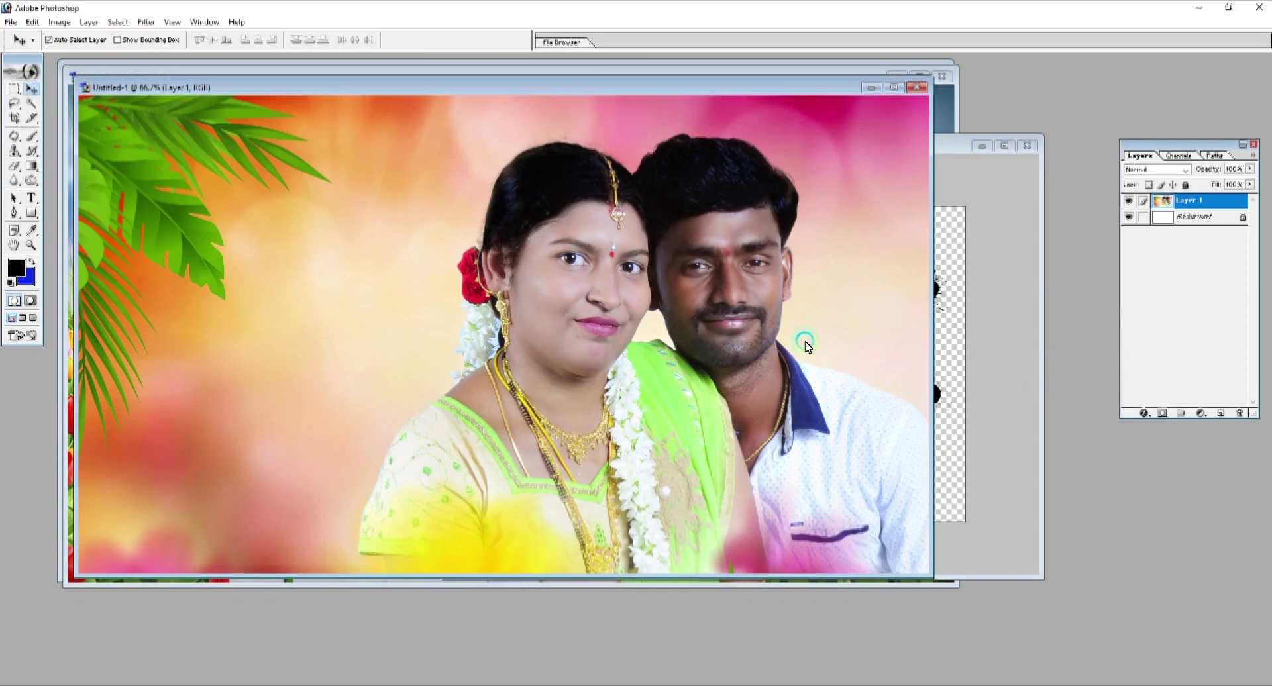
# Copy the ink splatter into the new document and scale it to cover most of the canvas.
pyautogui.hotkey('ctrl', '-')
pyautogui.click(977, 381)
pyautogui.moveTo(766, 366); pyautogui.dragTo(598, 307)
pyautogui.hotkey('ctrl', 't')
pyautogui.hotkey('ctrl', '-')
pyautogui.hotkey('ctrl', '-')
pyautogui.hotkey('ctrl', '-')
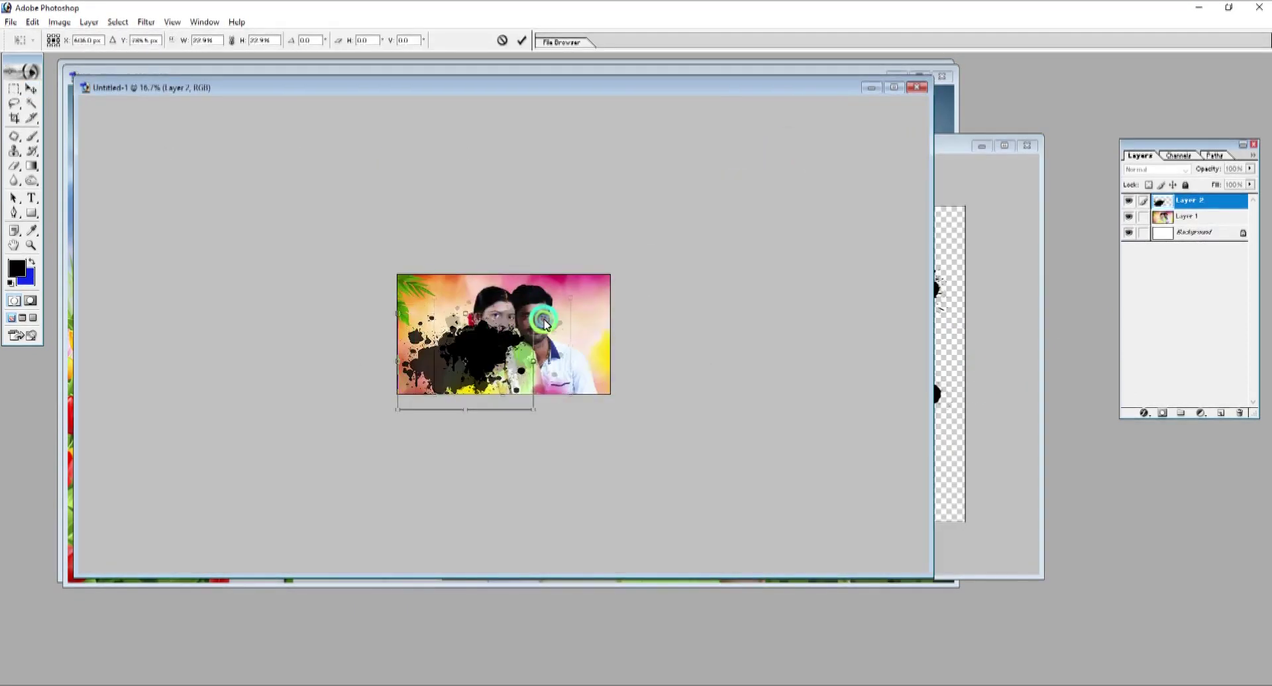
pyautogui.hotkey('ctrl', '+')
pyautogui.hotkey('ctrl', '+')
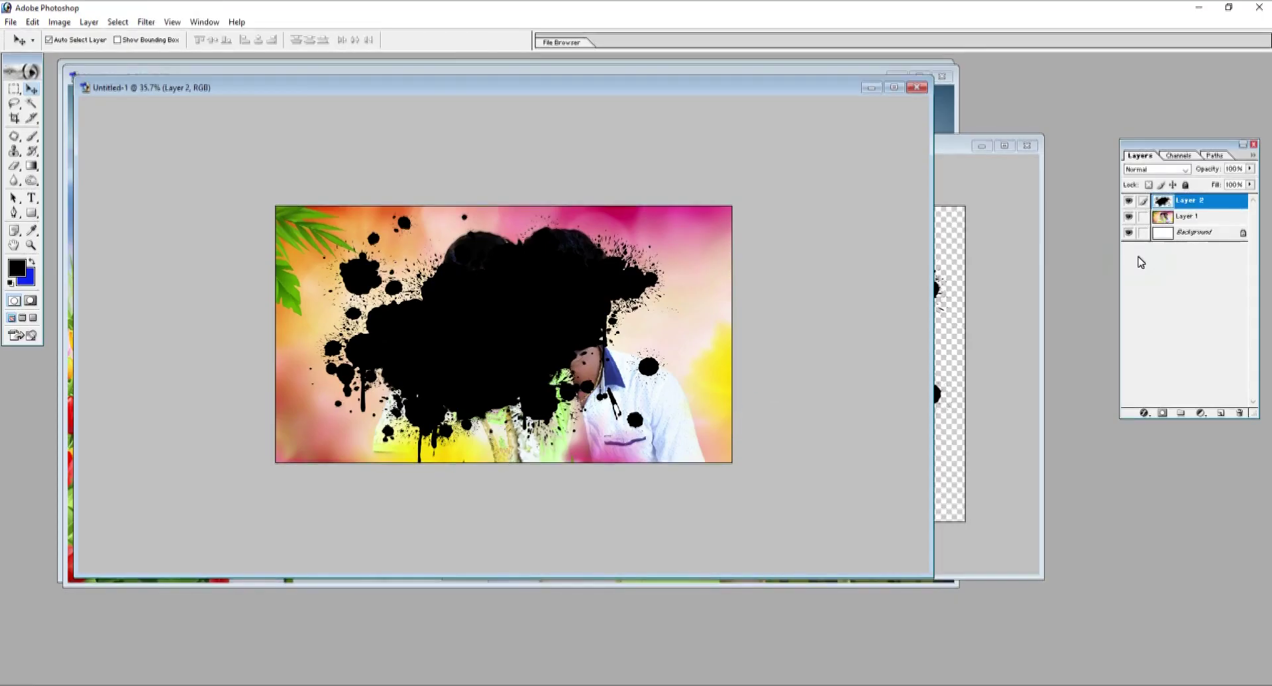
# Move the photo layer above the splatter layer and group it with the splatter as a clipping mask.
pyautogui.click(1177, 206)
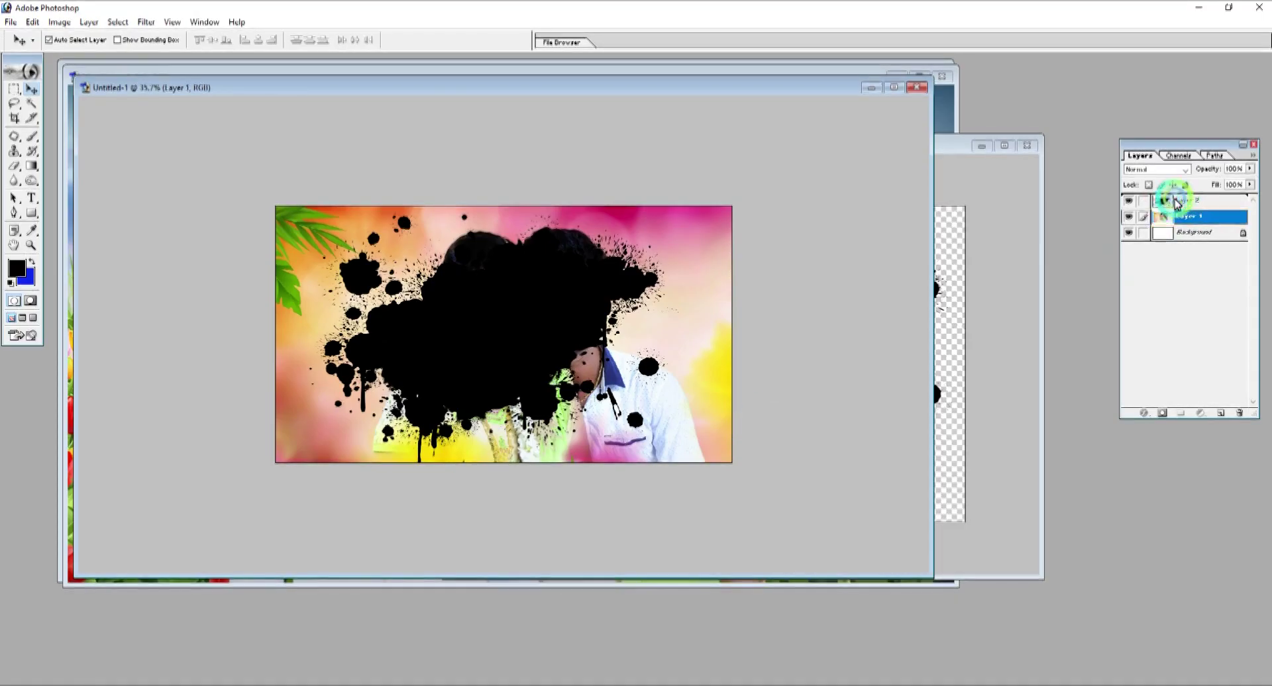
pyautogui.moveTo(1177, 204); pyautogui.dragTo(1177, 199)
pyautogui.click(696, 257)
pyautogui.hotkey('ctrl', 'g')
# Scale down and reposition the clipped photo so that the couple sits inside the splatter shape.
pyautogui.hotkey('ctrl', 't')
pyautogui.moveTo(853, 208); pyautogui.dragTo(785, 246)
pyautogui.moveTo(709, 329); pyautogui.dragTo(702, 306)
pyautogui.moveTo(778, 500); pyautogui.dragTo(742, 479)
pyautogui.moveTo(605, 344); pyautogui.dragTo(611, 344)
pyautogui.moveTo(744, 222); pyautogui.dragTo(695, 251)
pyautogui.moveTo(650, 298); pyautogui.dragTo(636, 276)
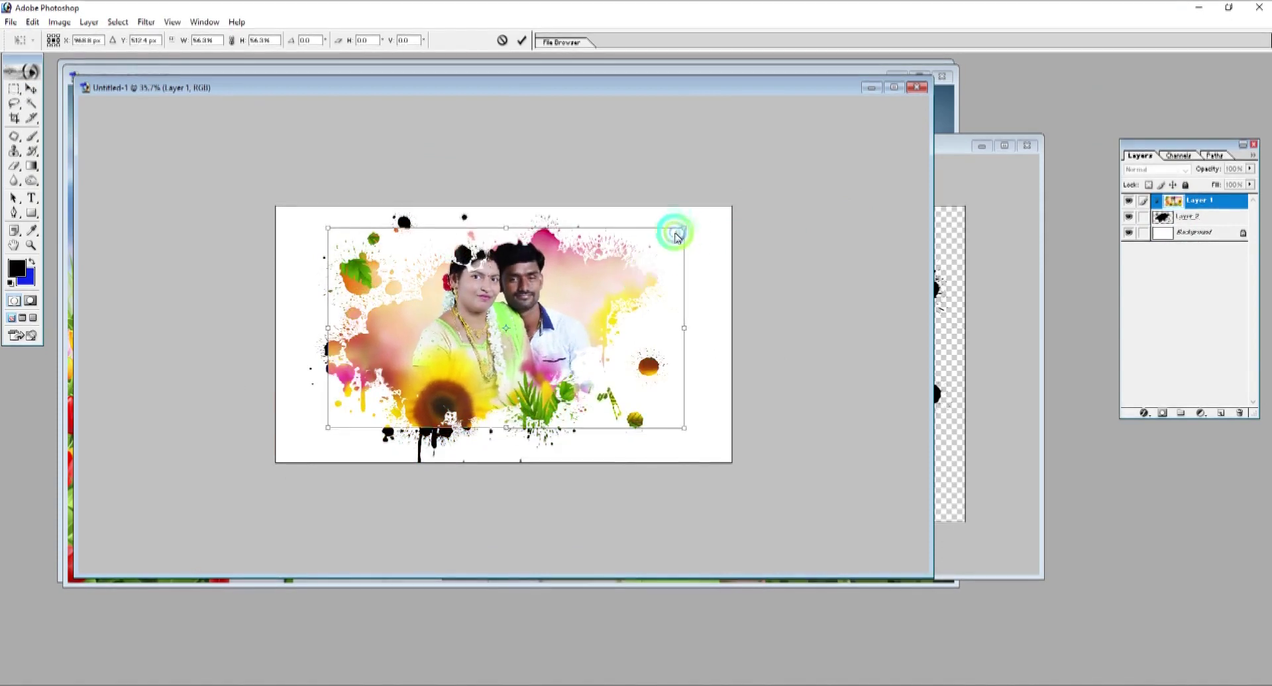
pyautogui.moveTo(680, 232); pyautogui.dragTo(728, 204)
pyautogui.moveTo(599, 283); pyautogui.dragTo(592, 293)
pyautogui.moveTo(811, 291); pyautogui.dragTo(811, 314)
pyautogui.moveTo(596, 319); pyautogui.dragTo(609, 333)
pyautogui.doubleClick(613, 335)
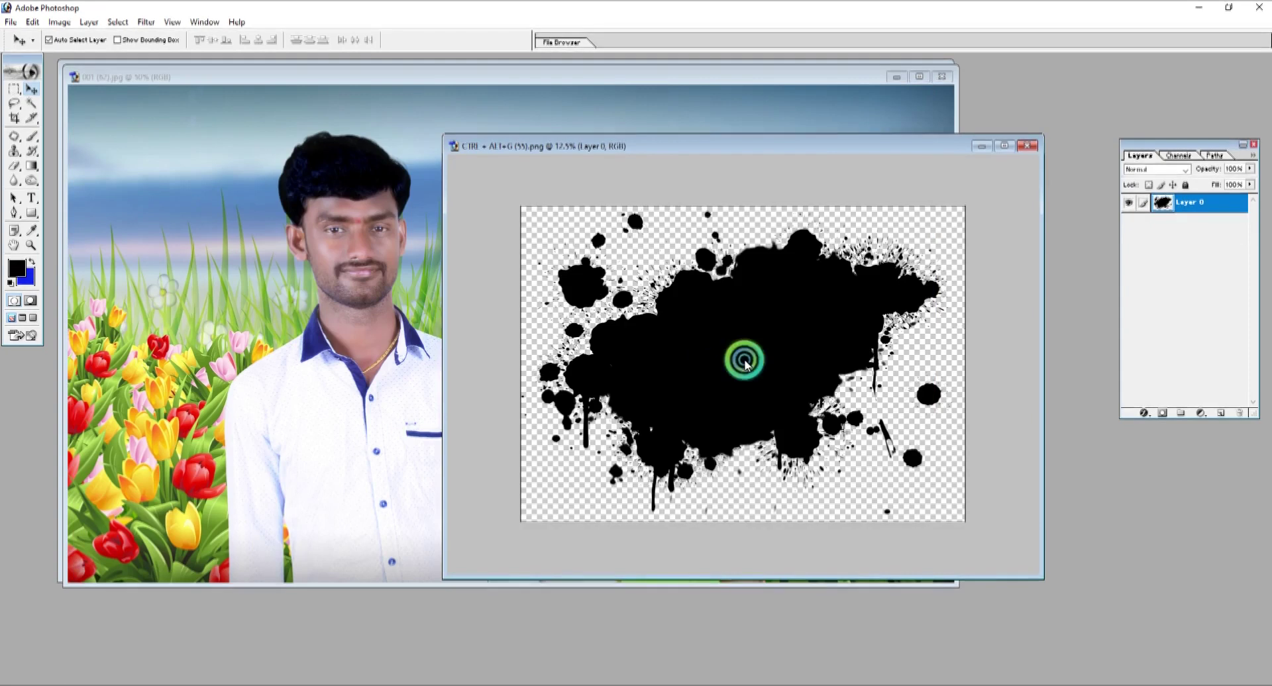
# Copy the ink splatter into 001 (62).jpg, scale it over the couple and rotate it about 13°.
pyautogui.moveTo(745, 360); pyautogui.dragTo(395, 293)
pyautogui.hotkey('ctrl', '-')
pyautogui.hotkey('ctrl', '-')
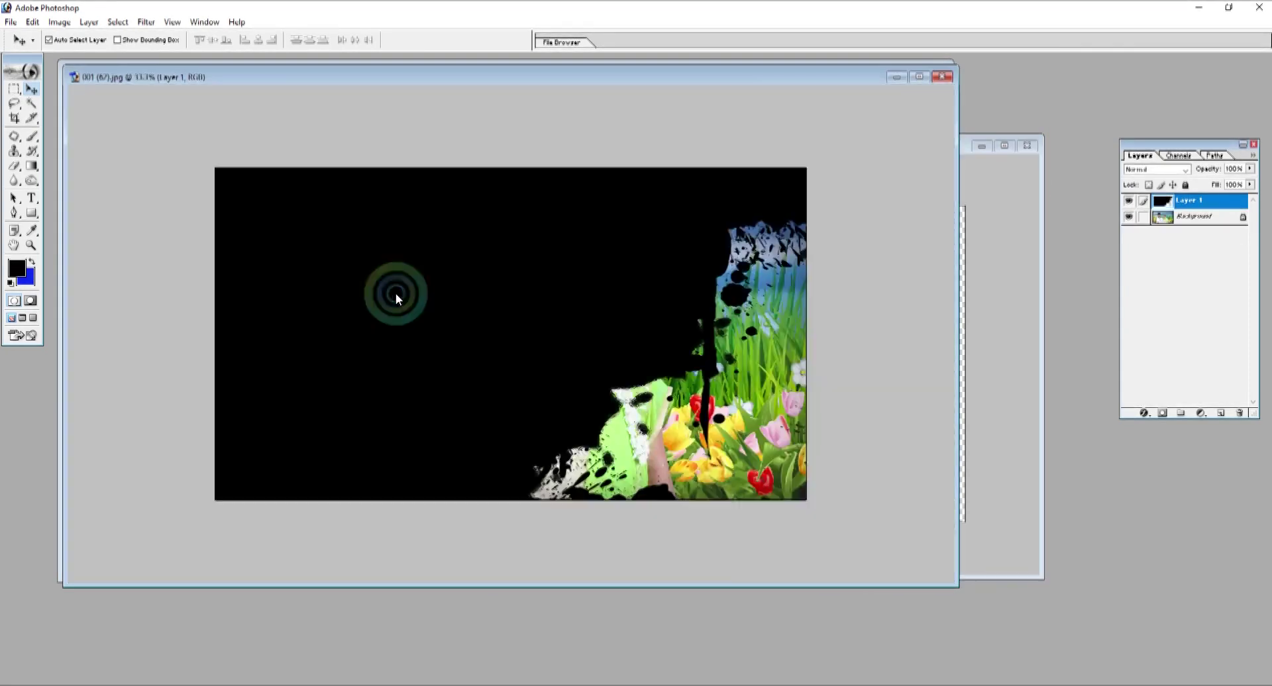
pyautogui.hotkey('ctrl', 't')
pyautogui.hotkey('ctrl', '-')
pyautogui.moveTo(729, 135); pyautogui.dragTo(549, 265)
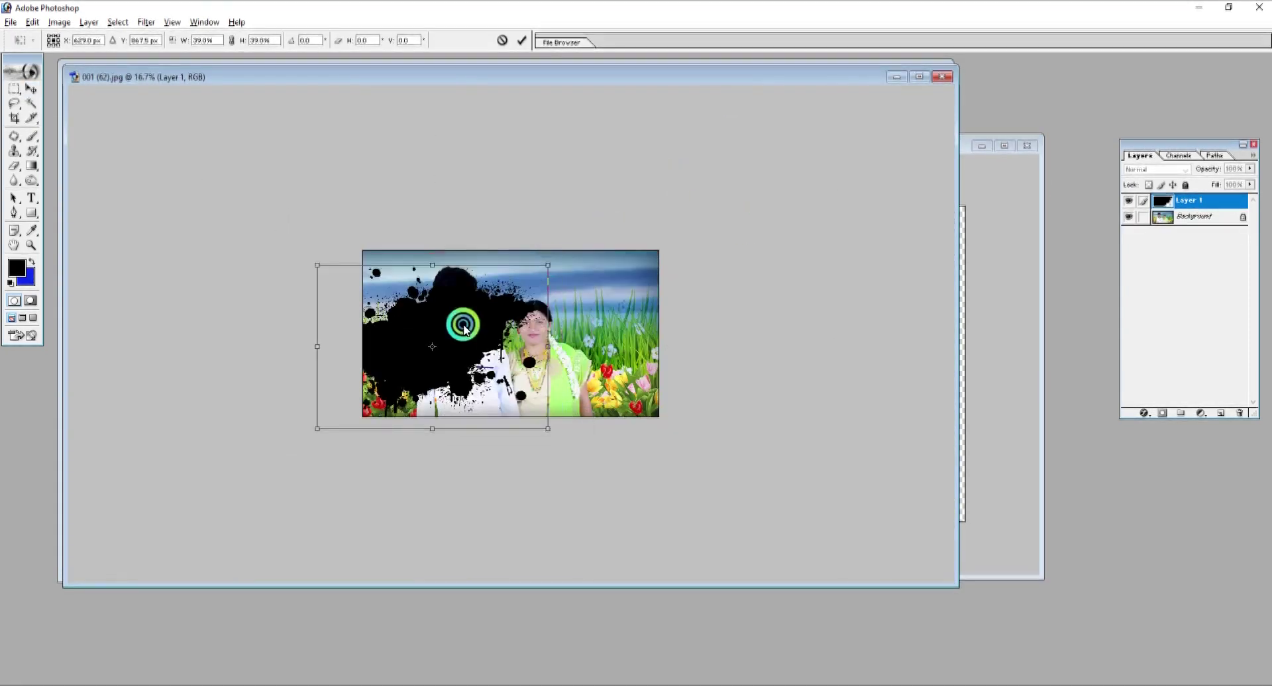
pyautogui.moveTo(464, 323); pyautogui.dragTo(535, 322)
pyautogui.moveTo(620, 264); pyautogui.dragTo(630, 255)
pyautogui.moveTo(758, 294); pyautogui.dragTo(608, 301)
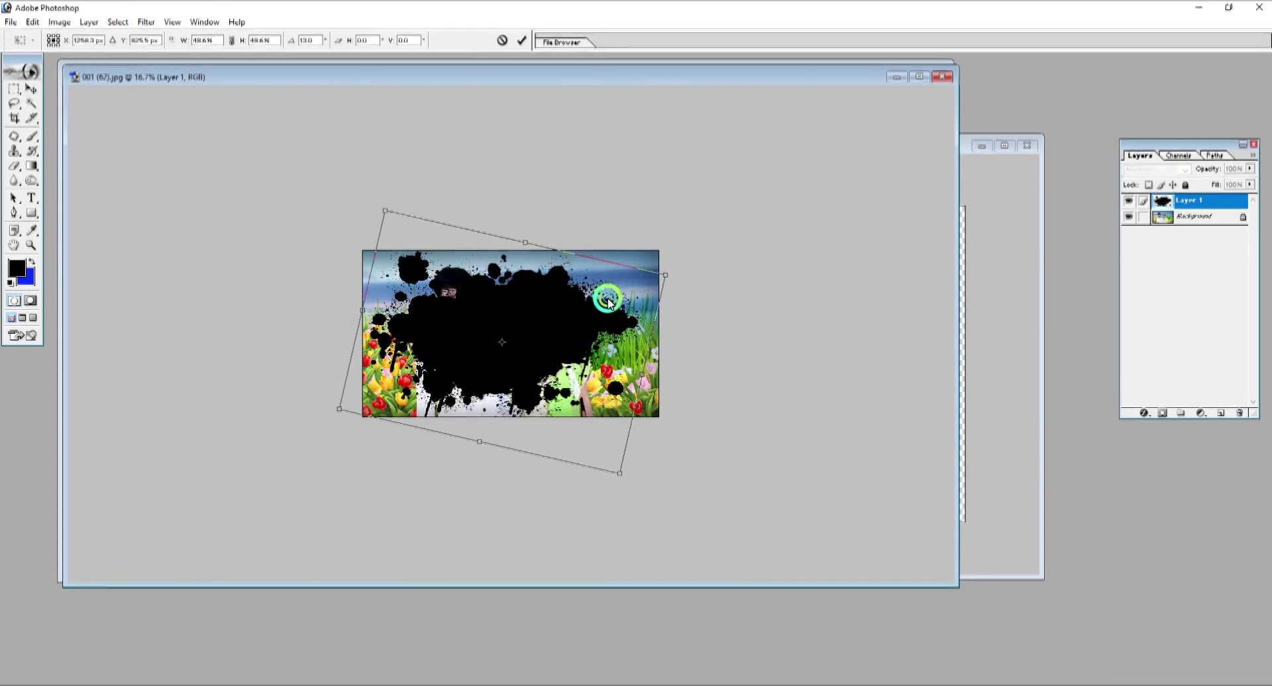
# Place an unlocked duplicate of the background photo above the splatter layer and clip it to the splatter.
pyautogui.click(1188, 221)
pyautogui.hotkey('ctrl', 'j')
pyautogui.moveTo(1181, 219); pyautogui.dragTo(1186, 200)
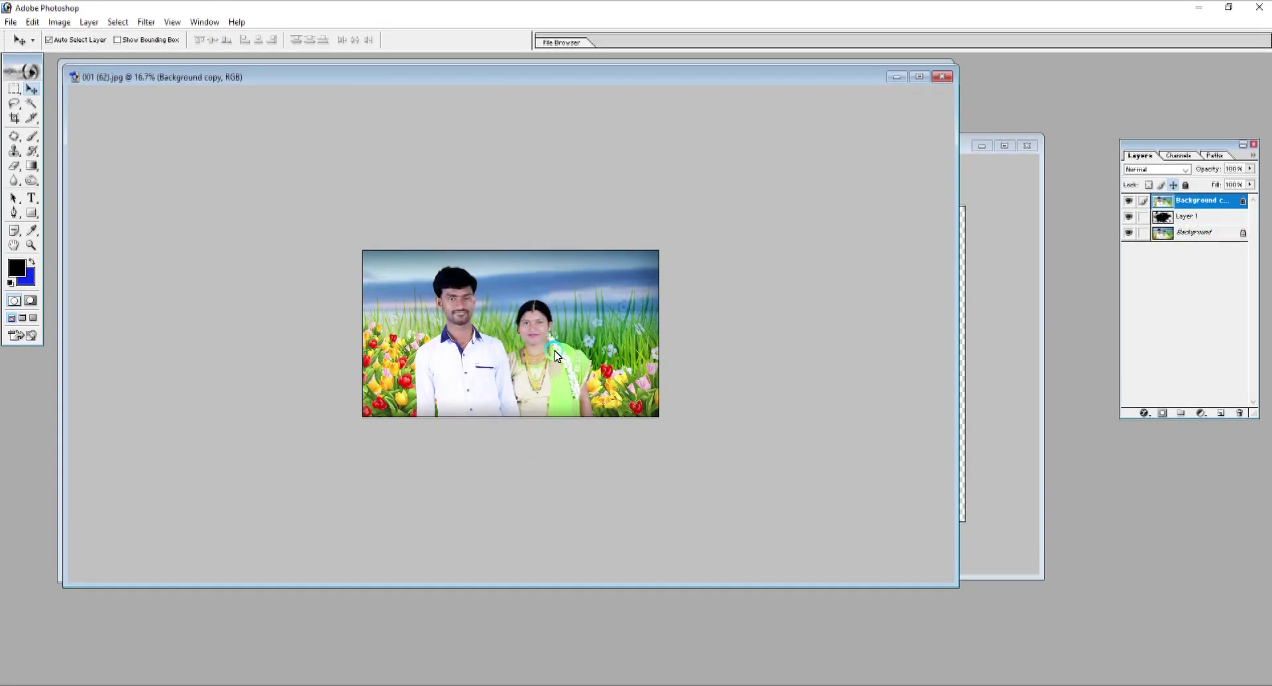
pyautogui.rightClick(1207, 201)
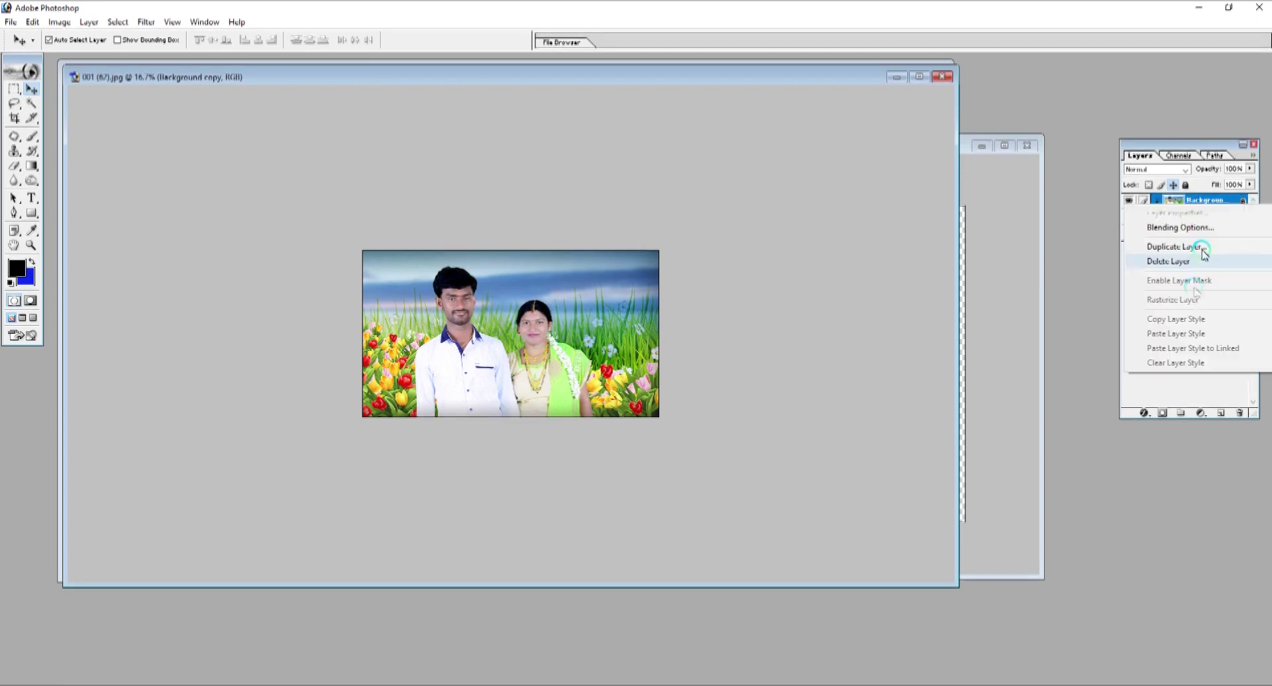
pyautogui.click(1169, 190)
pyautogui.click(1169, 188)
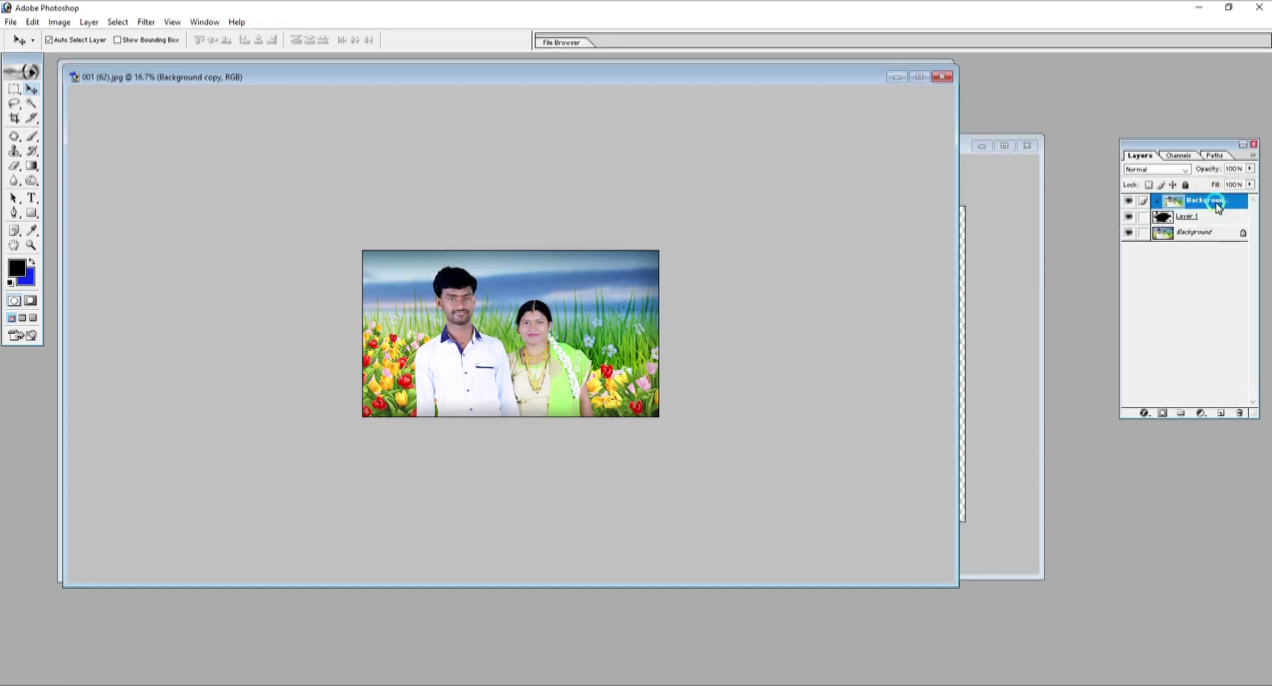
# Replace the clipped photo copy with a new duplicate and duplicate that layer once more.
pyautogui.rightClick(1192, 202)
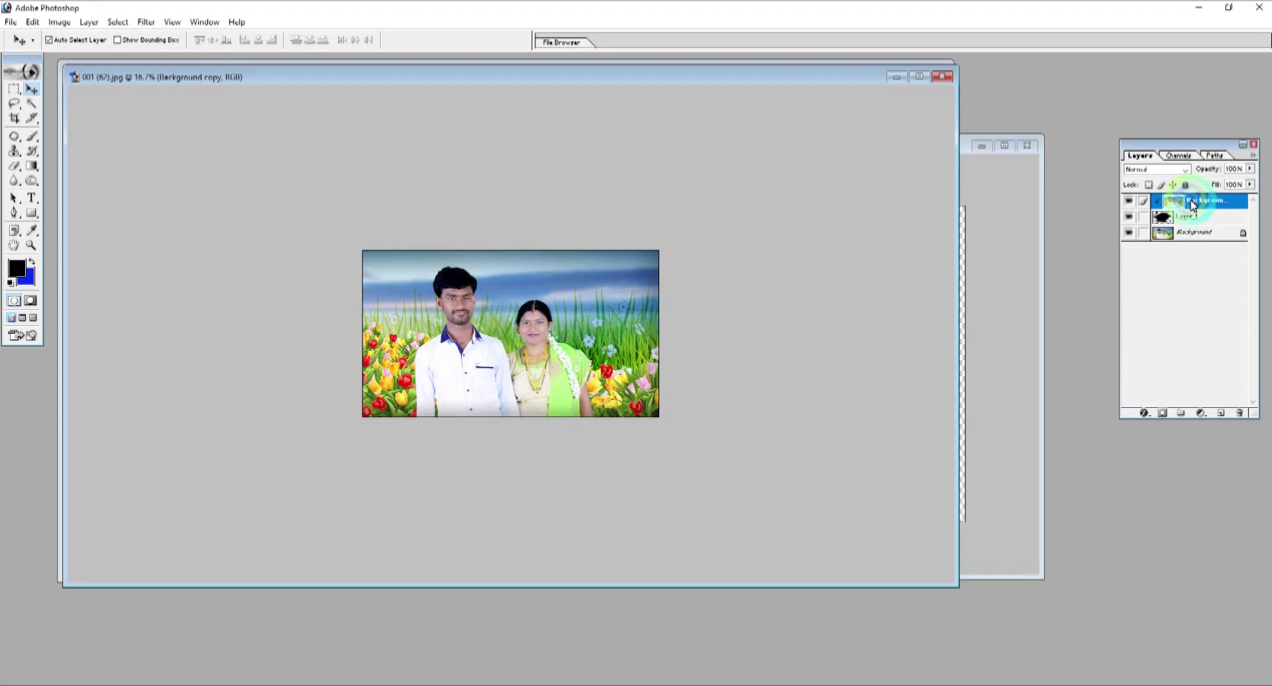
pyautogui.rightClick(1192, 204)
pyautogui.click(1182, 284)
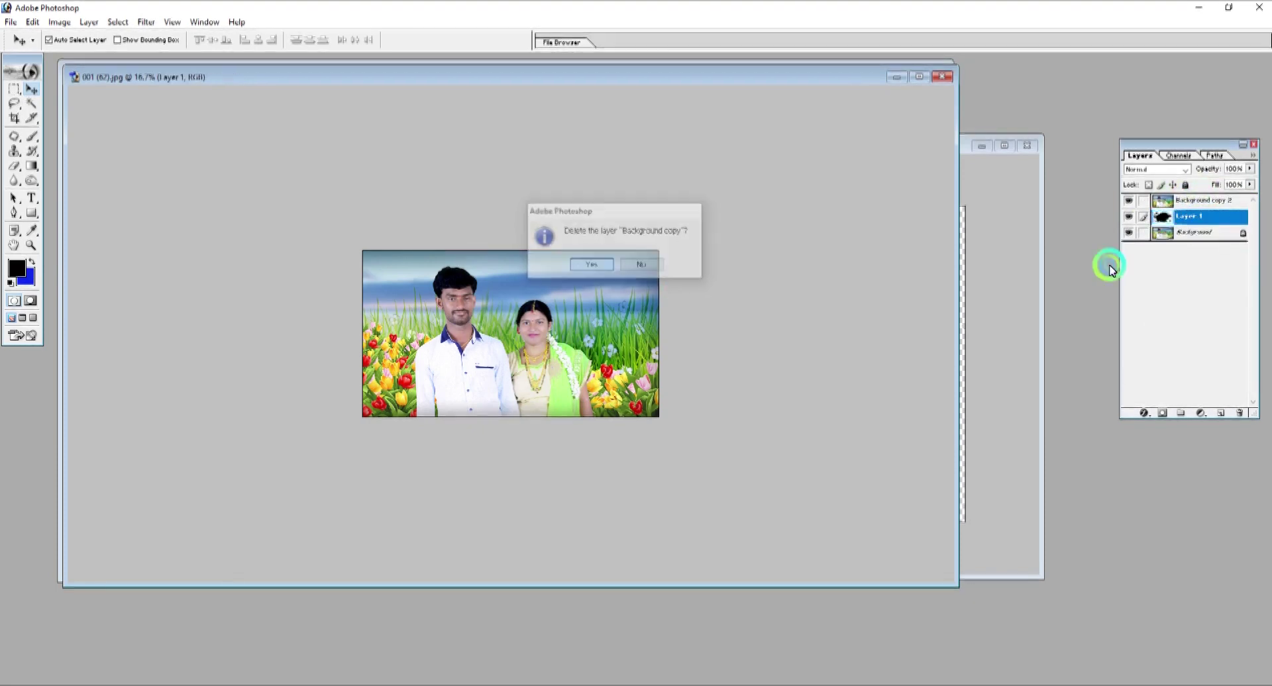
pyautogui.click(1177, 202)
pyautogui.hotkey('ctrl', 'alt', 'j')
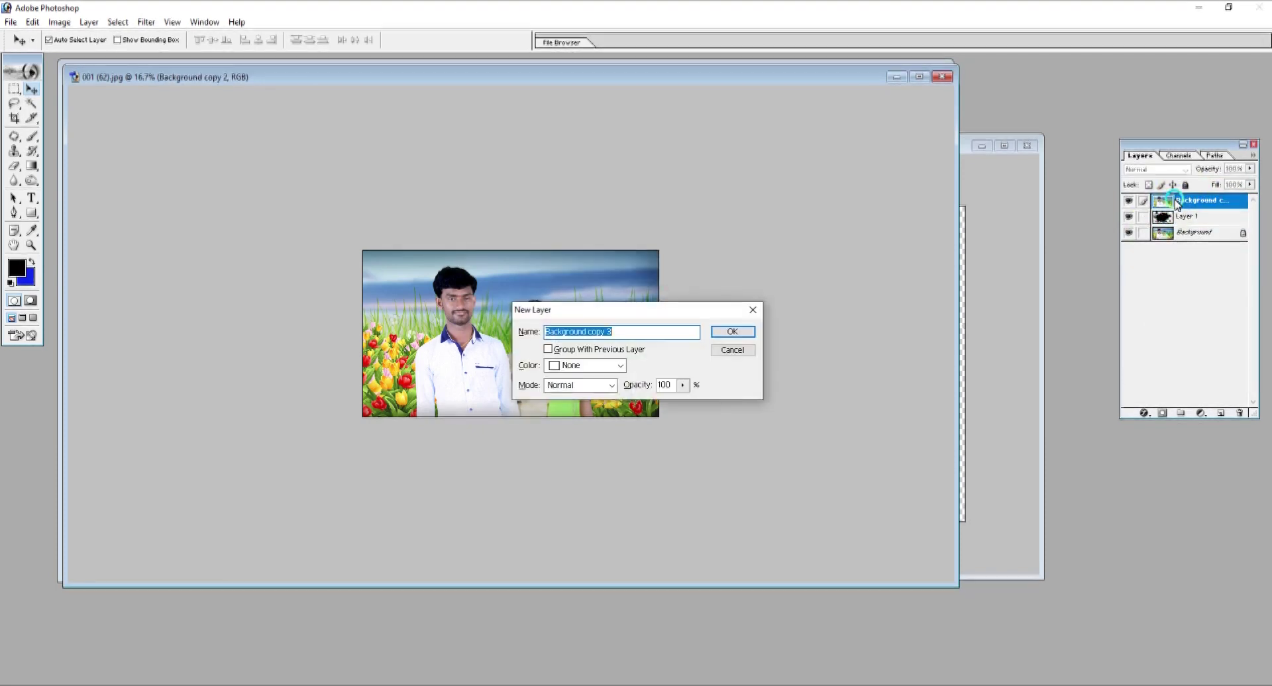
pyautogui.click(733, 363)
# Duplicate the locked Background layer of 001 (62).jpg and delete the original.
pyautogui.click(1198, 251)
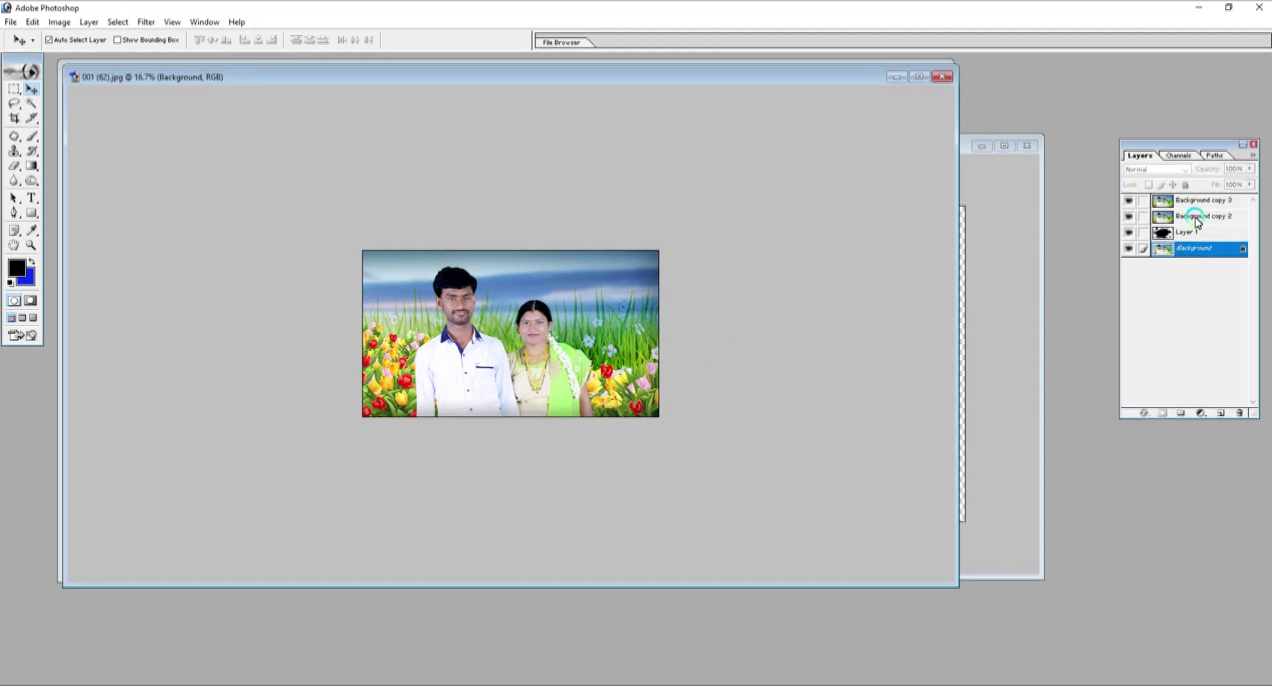
pyautogui.rightClick(1195, 266)
pyautogui.click(1185, 323)
pyautogui.press('Return')
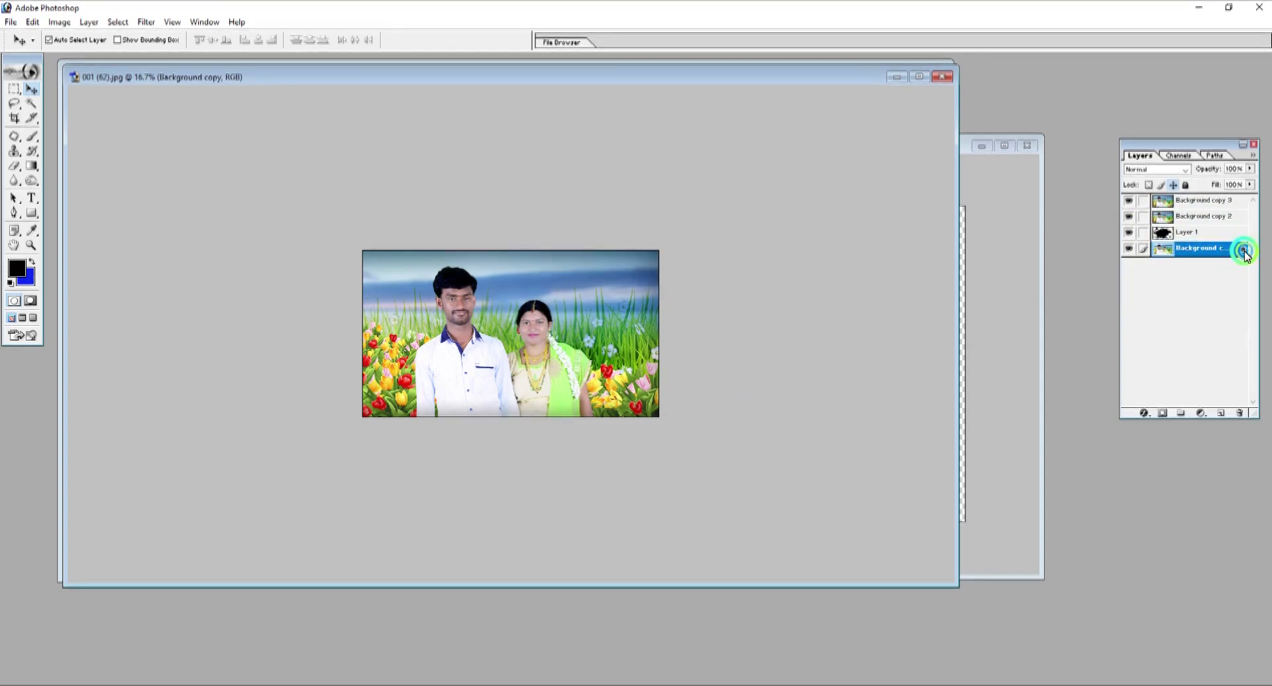
pyautogui.doubleClick(1194, 252)
pyautogui.click(1204, 188)
pyautogui.click(1207, 252)
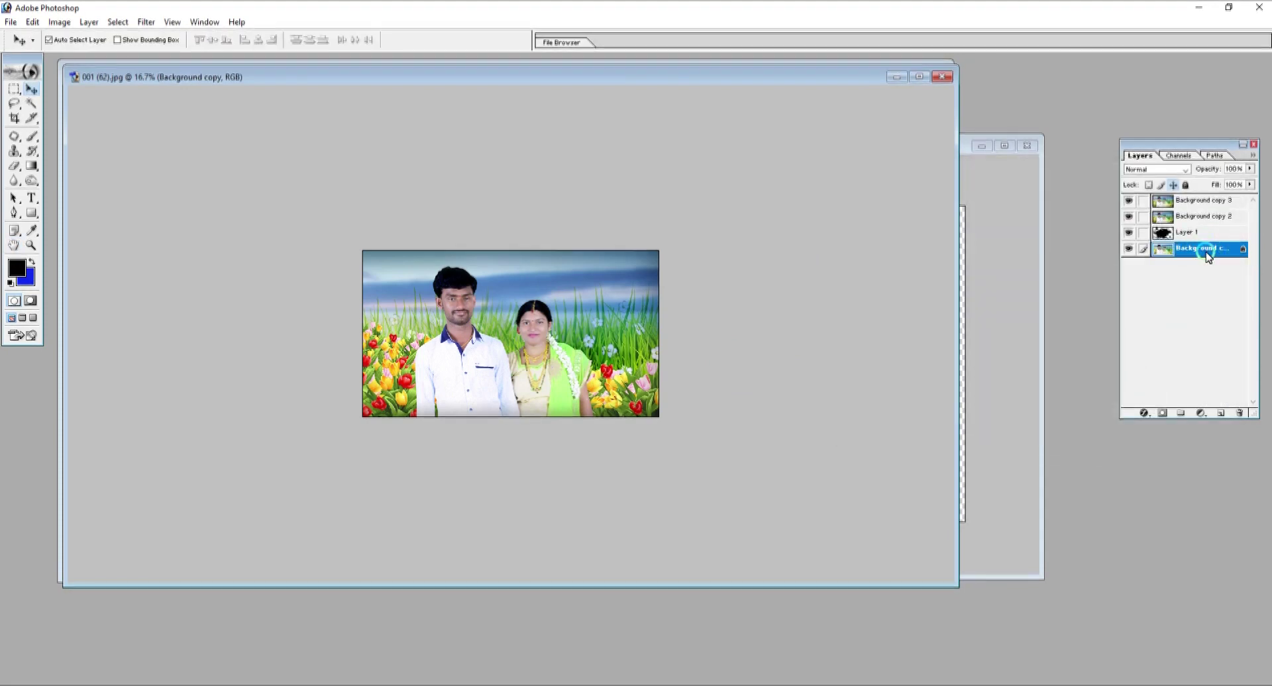
# Set the background colour to F7F8FB and delete the extra photo layer "Background copy 2".
pyautogui.click(25, 277)
pyautogui.click(533, 119)
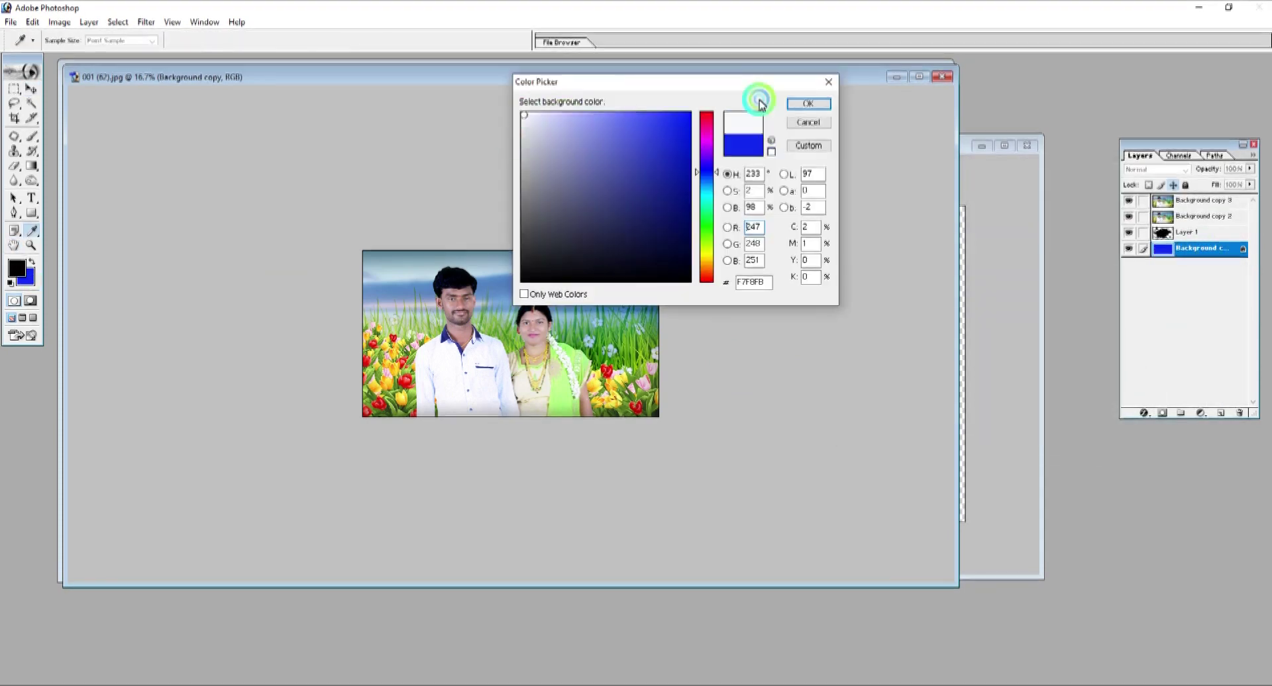
pyautogui.click(806, 102)
pyautogui.click(1168, 276)
pyautogui.press('Return')
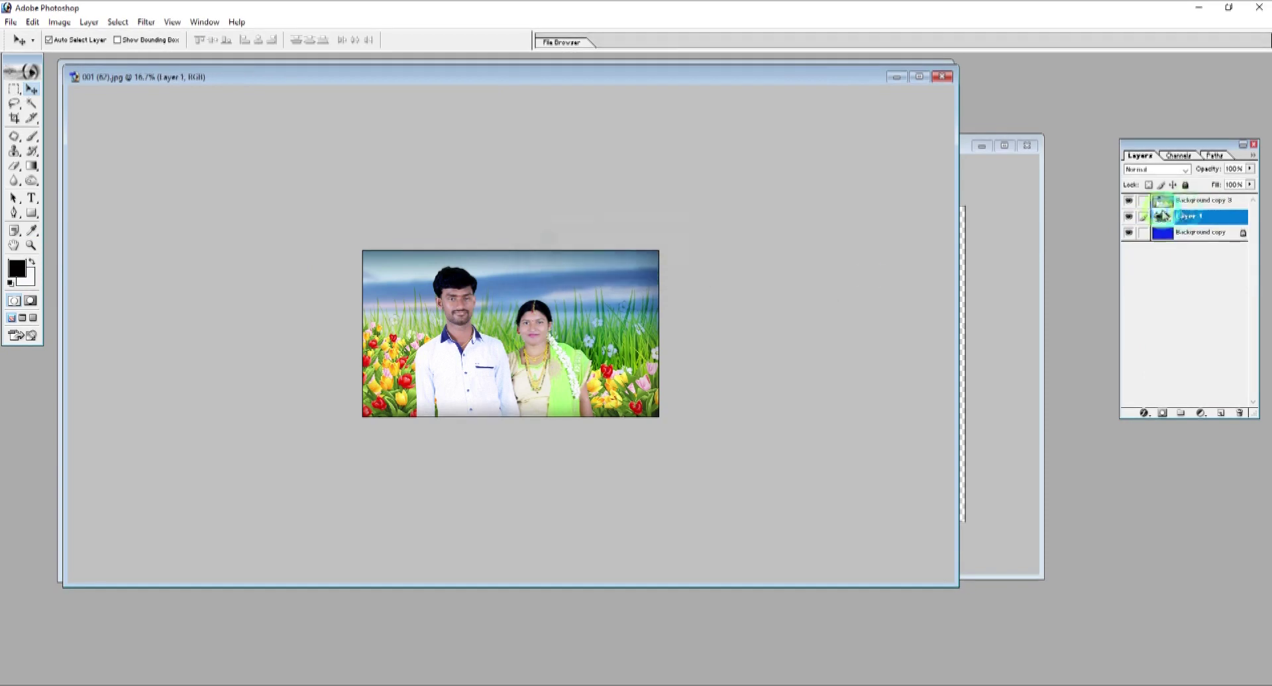
# Clip the top photo layer to the splatter and fill the bottom layer with the off-white background colour.
pyautogui.click(1194, 202)
pyautogui.hotkey('ctrl', 'g')
pyautogui.hotkey('ctrl', 't')
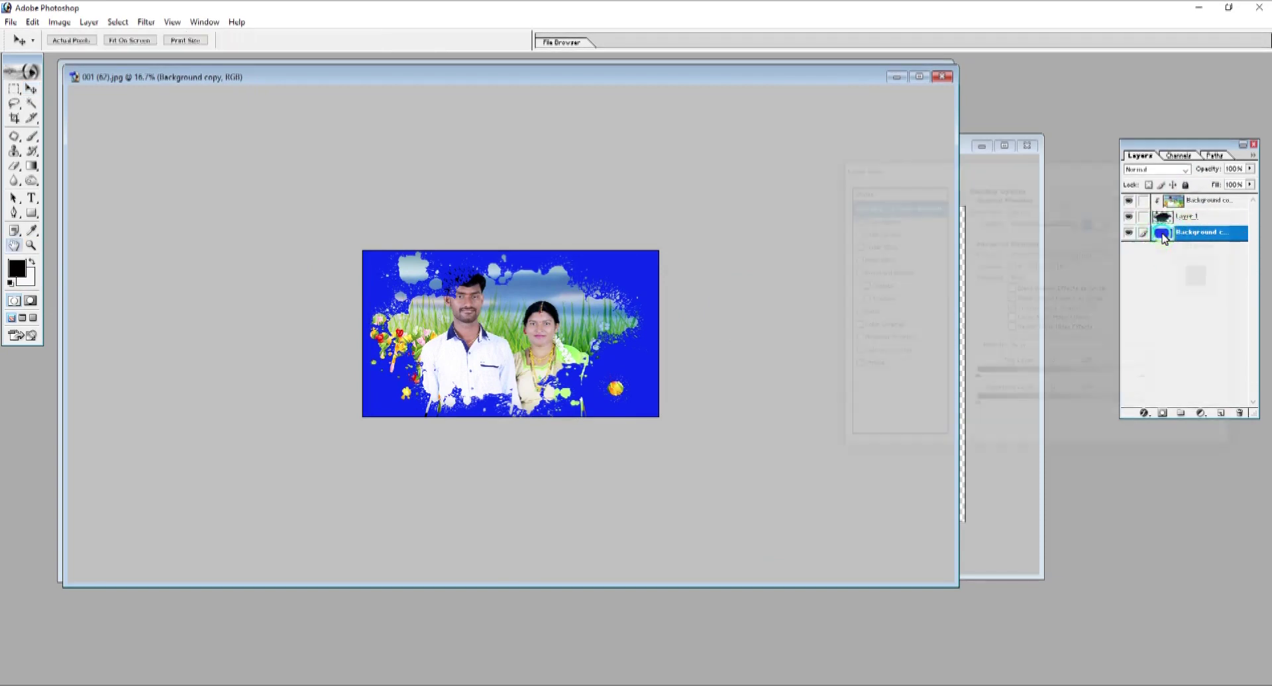
pyautogui.click(1212, 210)
pyautogui.hotkey('ctrl', 'BackSpace')
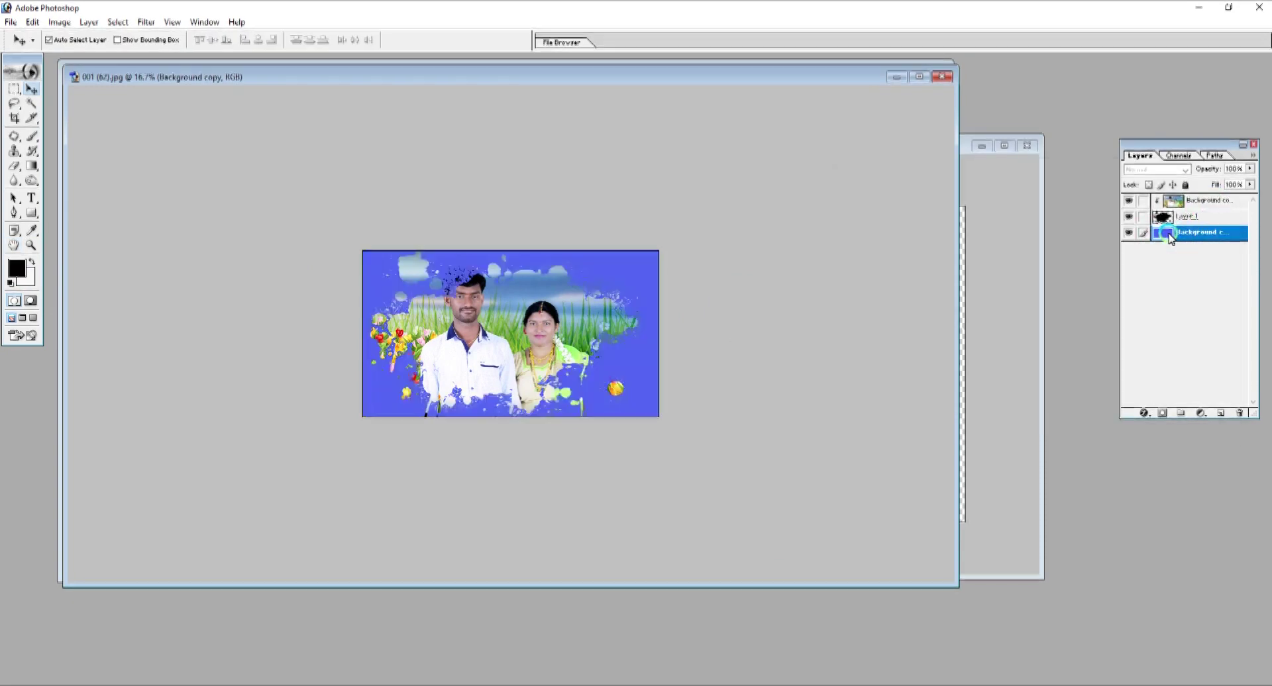
pyautogui.hotkey('ctrl', 't')
pyautogui.hotkey('ctrl', '0')
pyautogui.moveTo(690, 233); pyautogui.dragTo(677, 247)
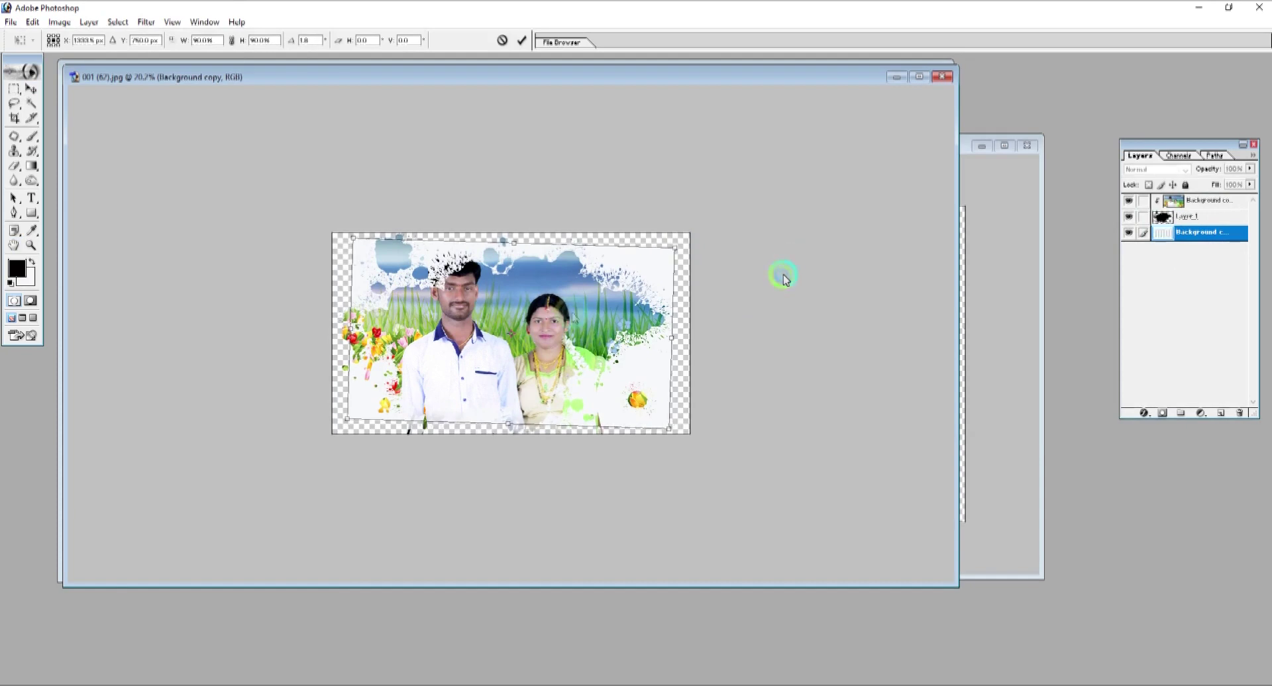
pyautogui.moveTo(573, 316); pyautogui.dragTo(583, 324)
pyautogui.press('Escape')
# Resize, reposition and slightly rotate the clipped photo so that the couple fits inside the splatter.
pyautogui.click(1210, 201)
pyautogui.hotkey('ctrl', 't')
pyautogui.moveTo(702, 226); pyautogui.dragTo(691, 232)
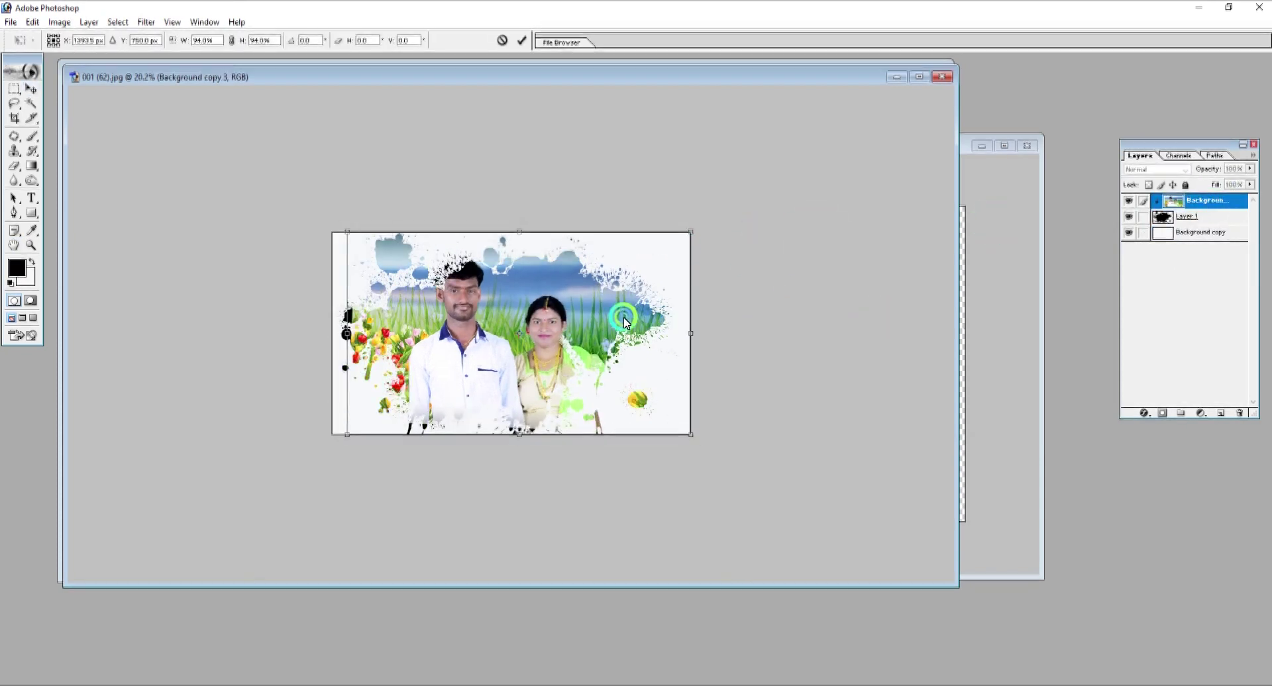
pyautogui.moveTo(624, 318); pyautogui.dragTo(621, 329)
pyautogui.moveTo(734, 316); pyautogui.dragTo(733, 325)
pyautogui.moveTo(692, 250); pyautogui.dragTo(704, 242)
pyautogui.moveTo(638, 290); pyautogui.dragTo(641, 295)
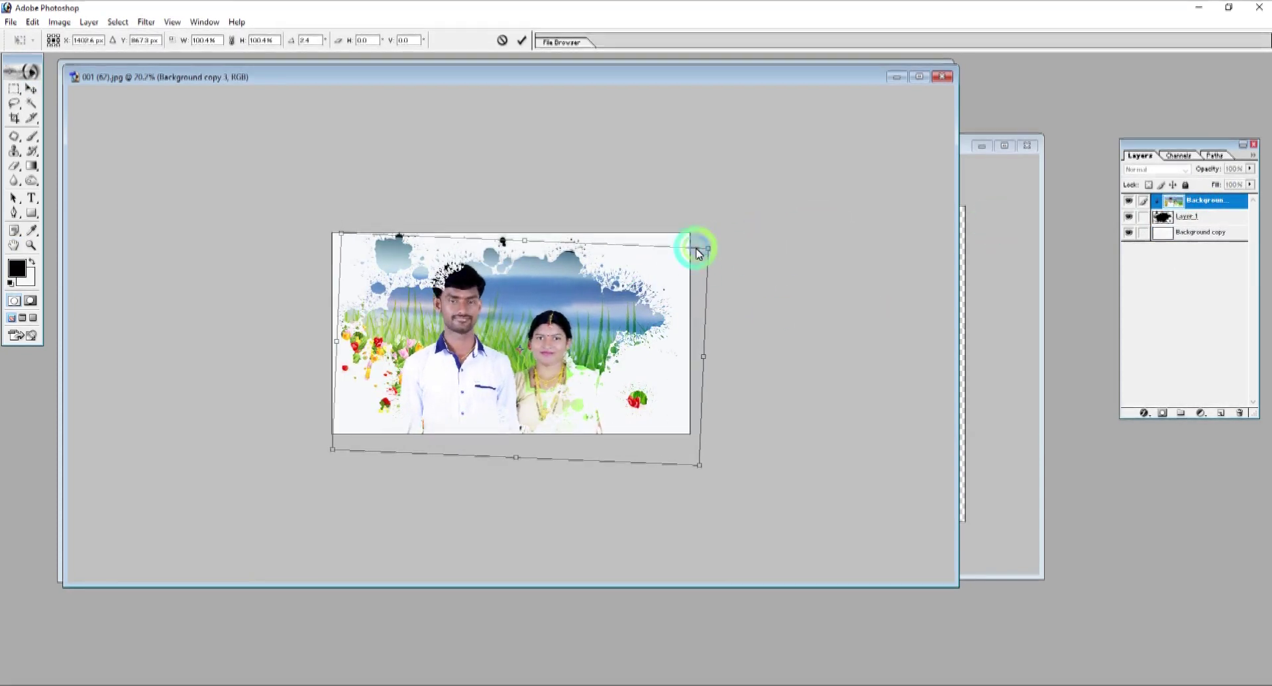
pyautogui.press('Escape')
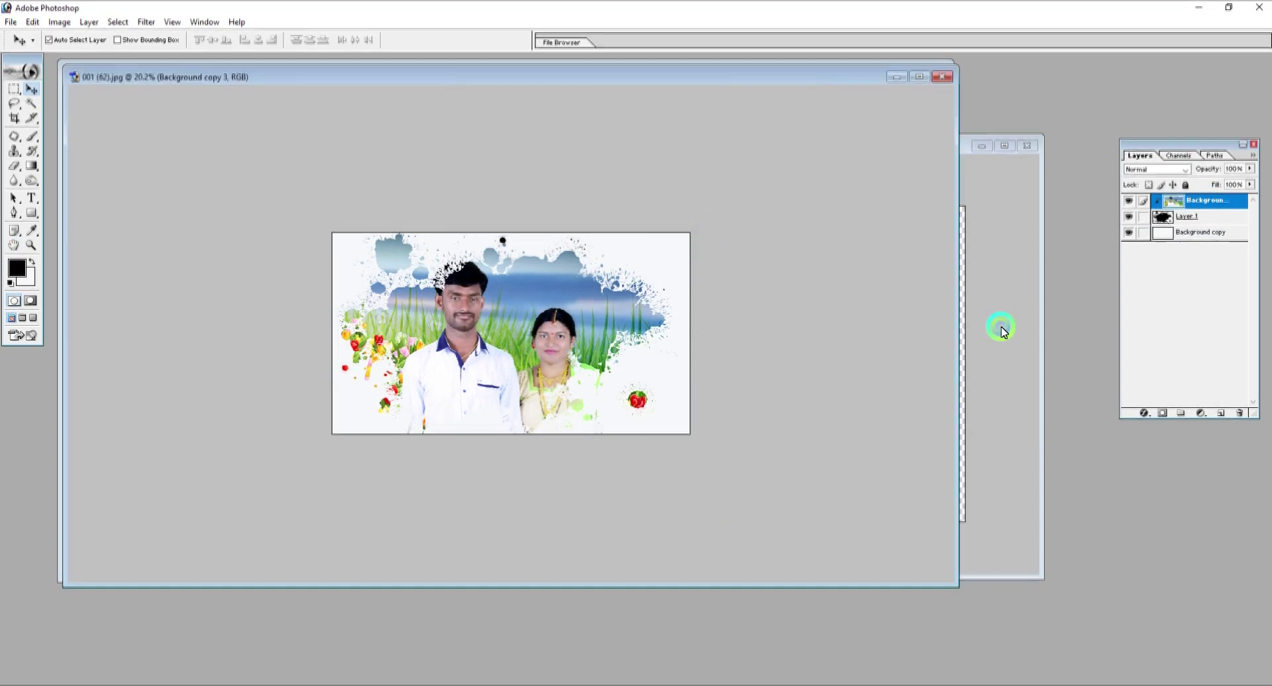
# Switch to the photo 001 (51).jpg and duplicate its background layer.
pyautogui.click(1001, 327)
pyautogui.hotkey('ctrl', 'Tab')
pyautogui.hotkey('ctrl', 'Tab')
pyautogui.hotkey('ctrl', '-')
pyautogui.hotkey('ctrl', 'j')
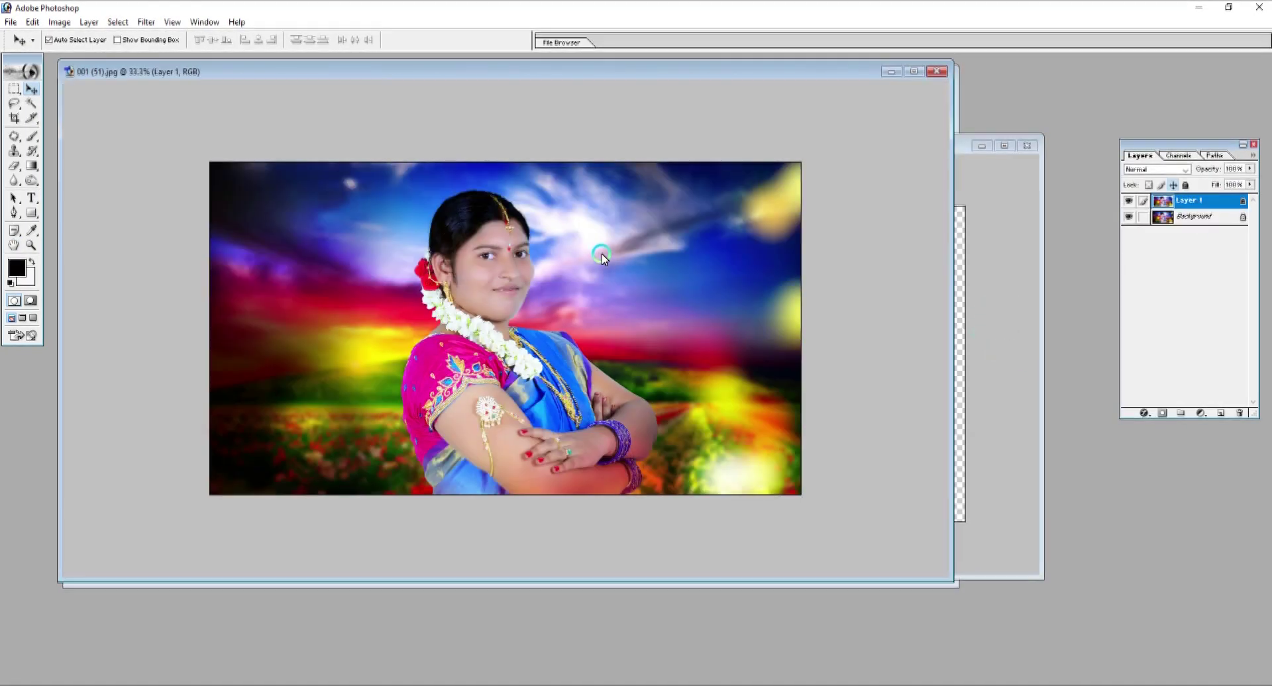
# Remove the Background layer, duplicate the photo layer, and fill the lower layer with the off-white background colour.
pyautogui.click(1232, 200)
pyautogui.doubleClick(1243, 207)
pyautogui.click(1185, 186)
pyautogui.click(1186, 185)
pyautogui.click(1168, 274)
pyautogui.press('Return')
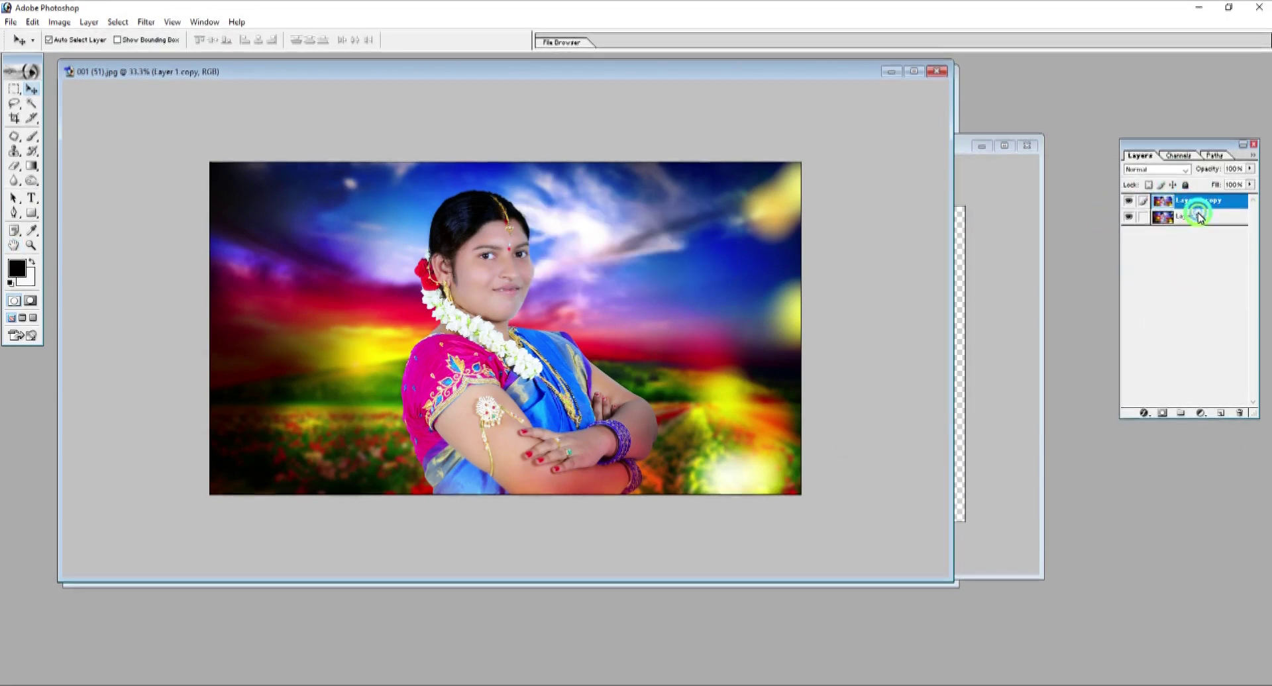
# Copy the black ink splatter into 001 (51).jpg, centre it, and scale and slightly rotate it to span nearly the whole canvas.
pyautogui.click(1038, 349)
pyautogui.moveTo(783, 278); pyautogui.dragTo(444, 261)
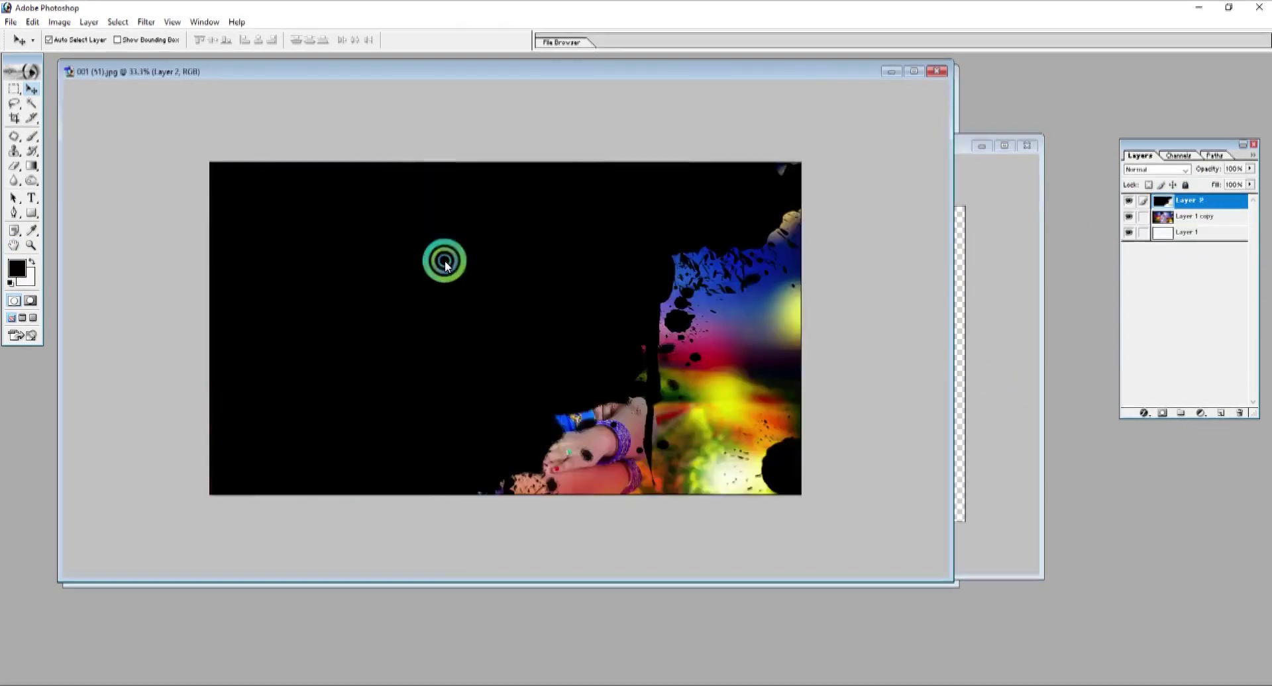
pyautogui.hotkey('ctrl', '-')
pyautogui.hotkey('ctrl', 't')
pyautogui.moveTo(698, 147); pyautogui.dragTo(509, 281)
pyautogui.moveTo(431, 328); pyautogui.dragTo(533, 305)
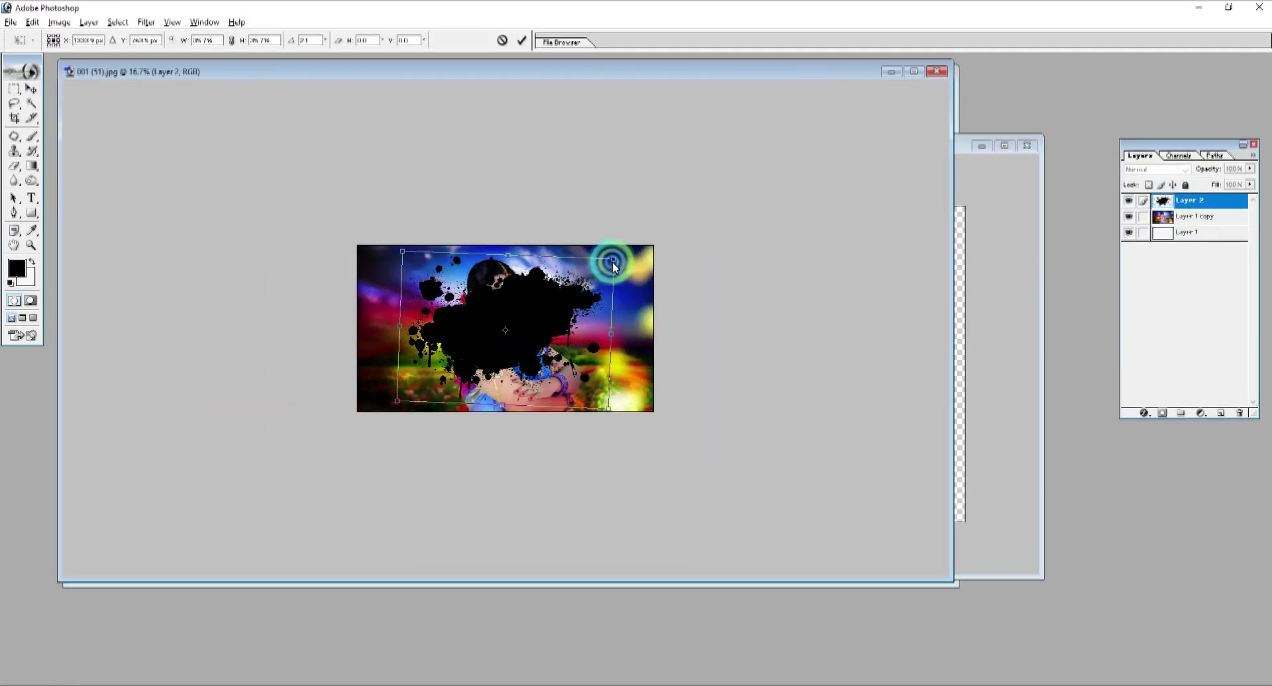
pyautogui.moveTo(610, 259); pyautogui.dragTo(652, 229)
pyautogui.moveTo(664, 232); pyautogui.dragTo(667, 244)
pyautogui.moveTo(591, 292); pyautogui.dragTo(596, 290)
pyautogui.moveTo(652, 237); pyautogui.dragTo(659, 232)
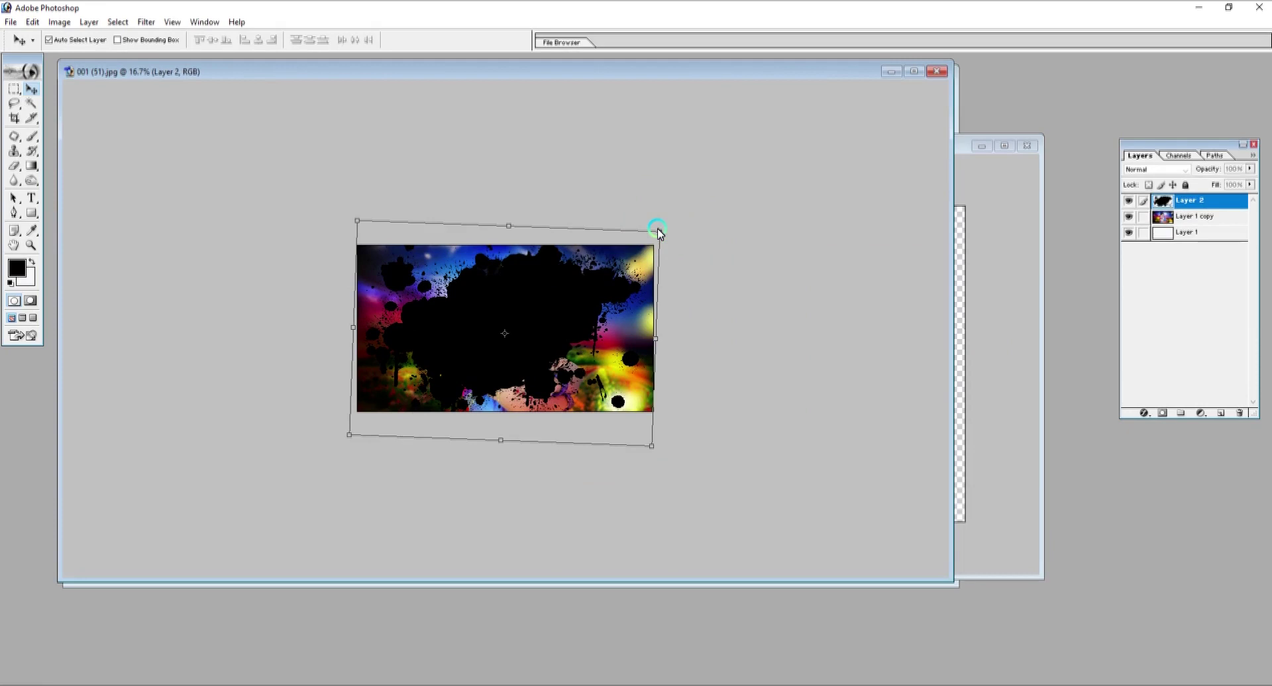
# Move the portrait layer above the splatter, clip it to the splatter, and enlarge the portrait slightly.
pyautogui.moveTo(1195, 217); pyautogui.dragTo(1198, 201)
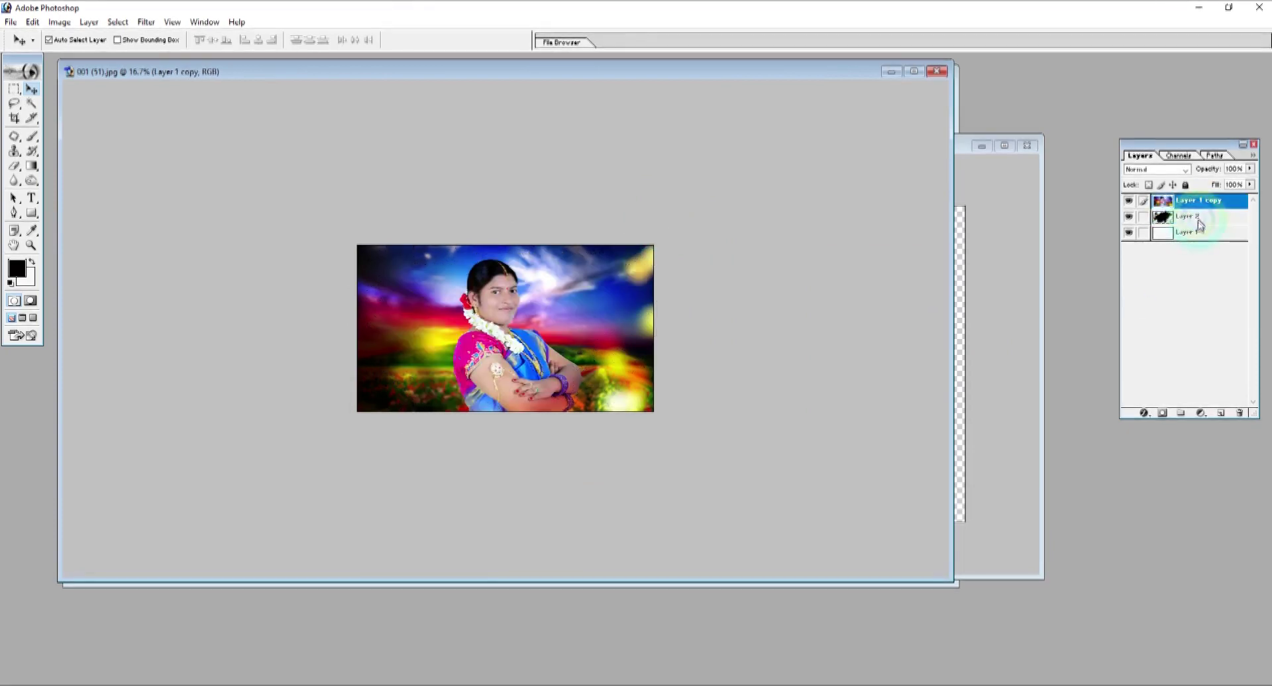
pyautogui.hotkey('ctrl', 'g')
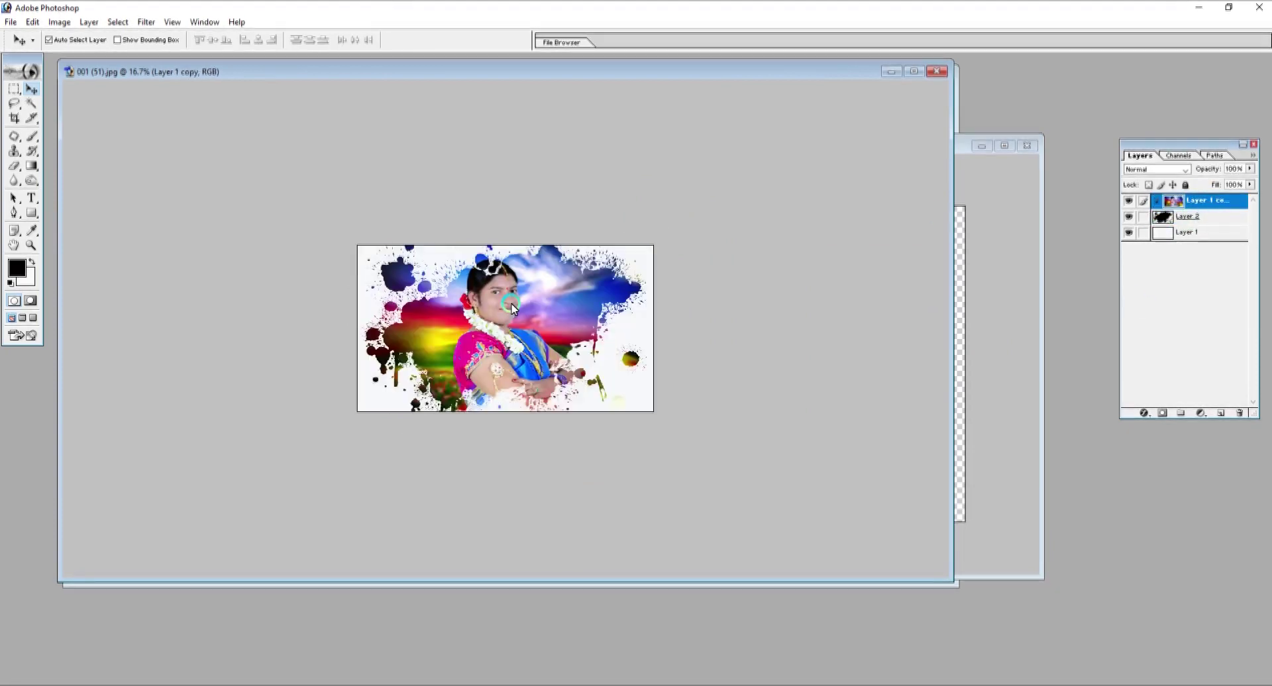
pyautogui.moveTo(654, 246); pyautogui.dragTo(658, 245)
pyautogui.press('Return')
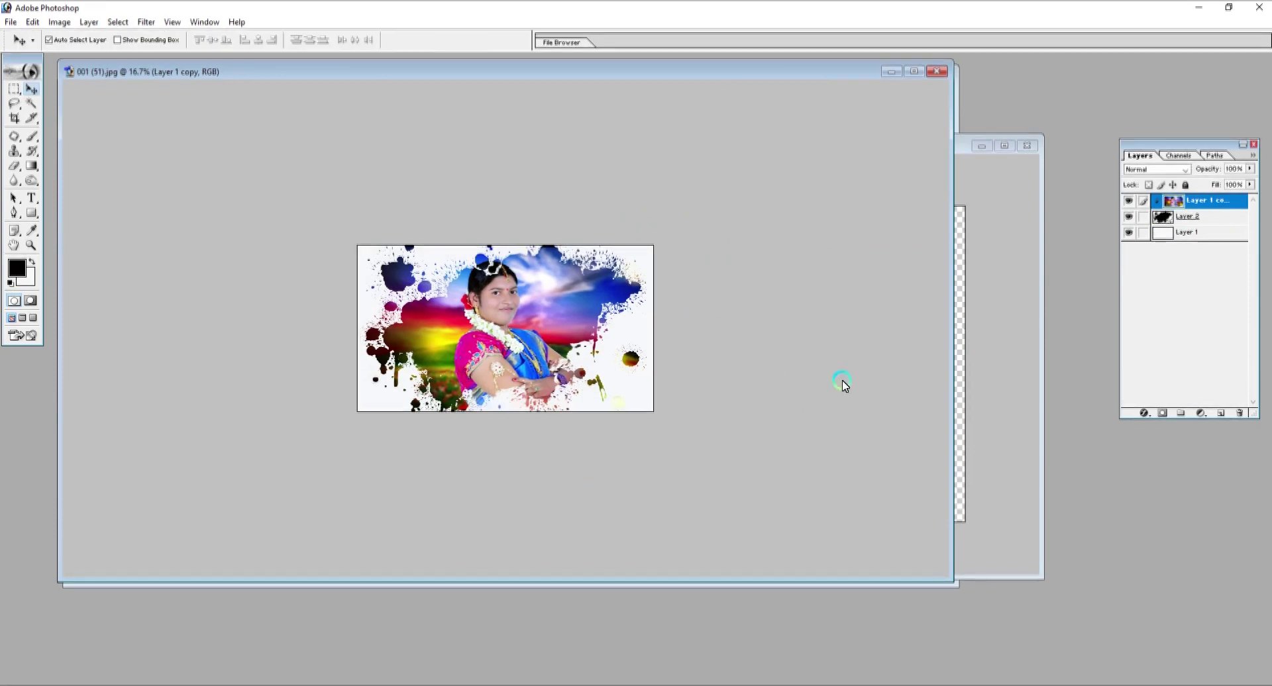
# Close the separate splatter document and save the clipped portrait as 0000 in Photoshop format in the HD folder.
pyautogui.click(991, 346)
pyautogui.hotkey('ctrl', 'w')
pyautogui.hotkey('ctrl', 'shift', 's')
pyautogui.click(487, 192)
pyautogui.doubleClick(721, 243)
pyautogui.click(667, 333)
pyautogui.hotkey('ctrl', 'a')
pyautogui.write('0000')
pyautogui.press('Return')
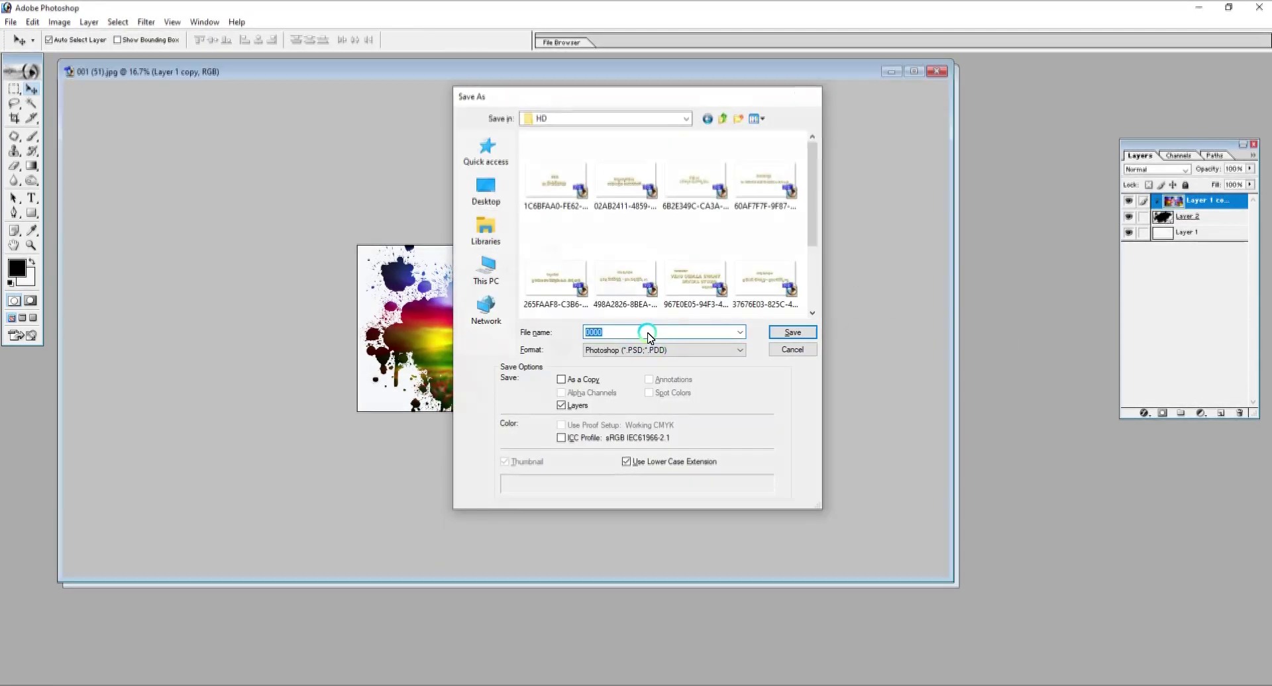
pyautogui.press('Return')
# Save the next splatter-framed couple photo as 00000 in the HD folder and close it.
pyautogui.hotkey('ctrl', 'Tab')
pyautogui.hotkey('ctrl', 'shift', 's')
pyautogui.write('00000')
pyautogui.press('Return')
pyautogui.hotkey('ctrl', 'w')
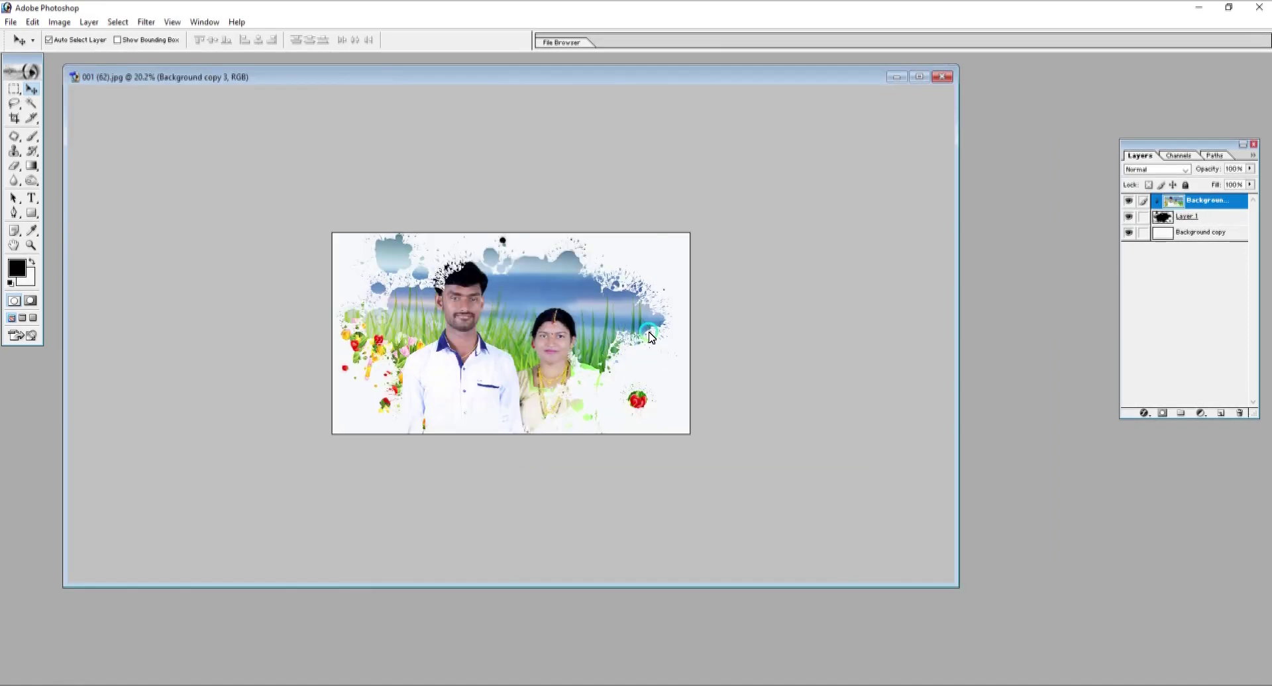
# Save the remaining couple photo 001 (62) as 000000 in the desktop HD folder and close it.
pyautogui.hotkey('ctrl', 'alt', 'shift', 's')
pyautogui.click(1249, 18)
pyautogui.hotkey('ctrl', 'shift', 's')
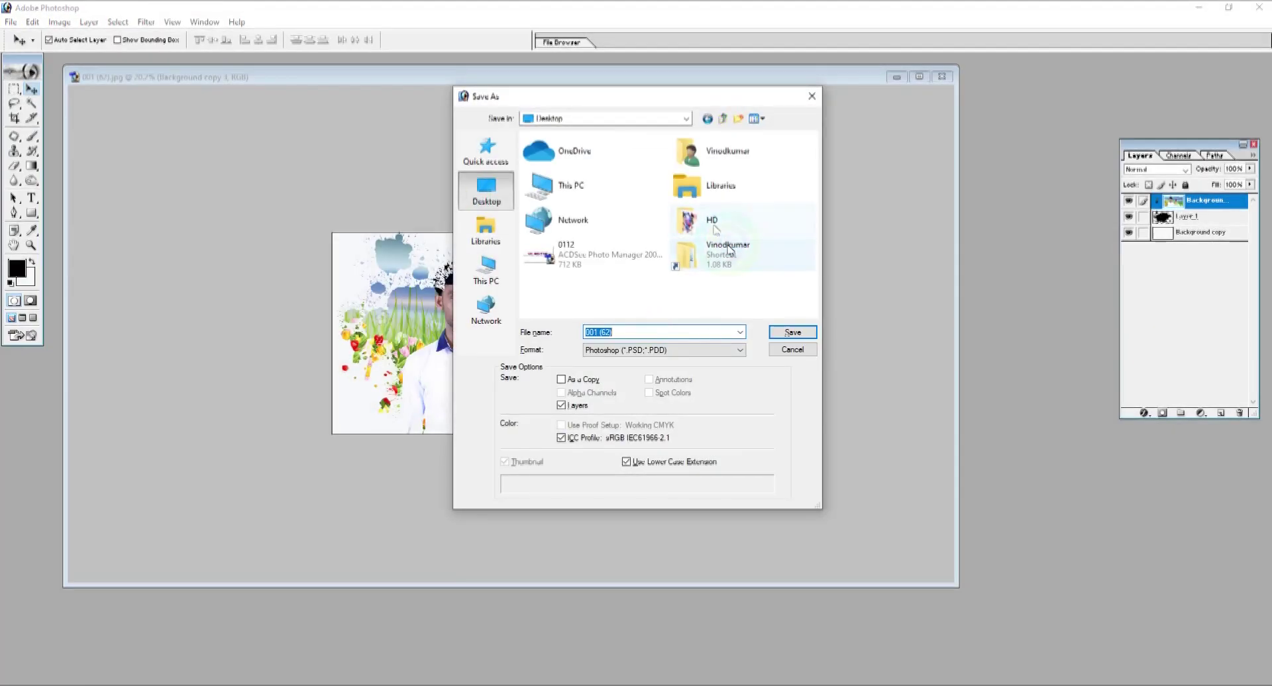
pyautogui.doubleClick(715, 228)
pyautogui.doubleClick(639, 333)
pyautogui.write('000000')
pyautogui.press('Return')
pyautogui.hotkey('ctrl', 'w')
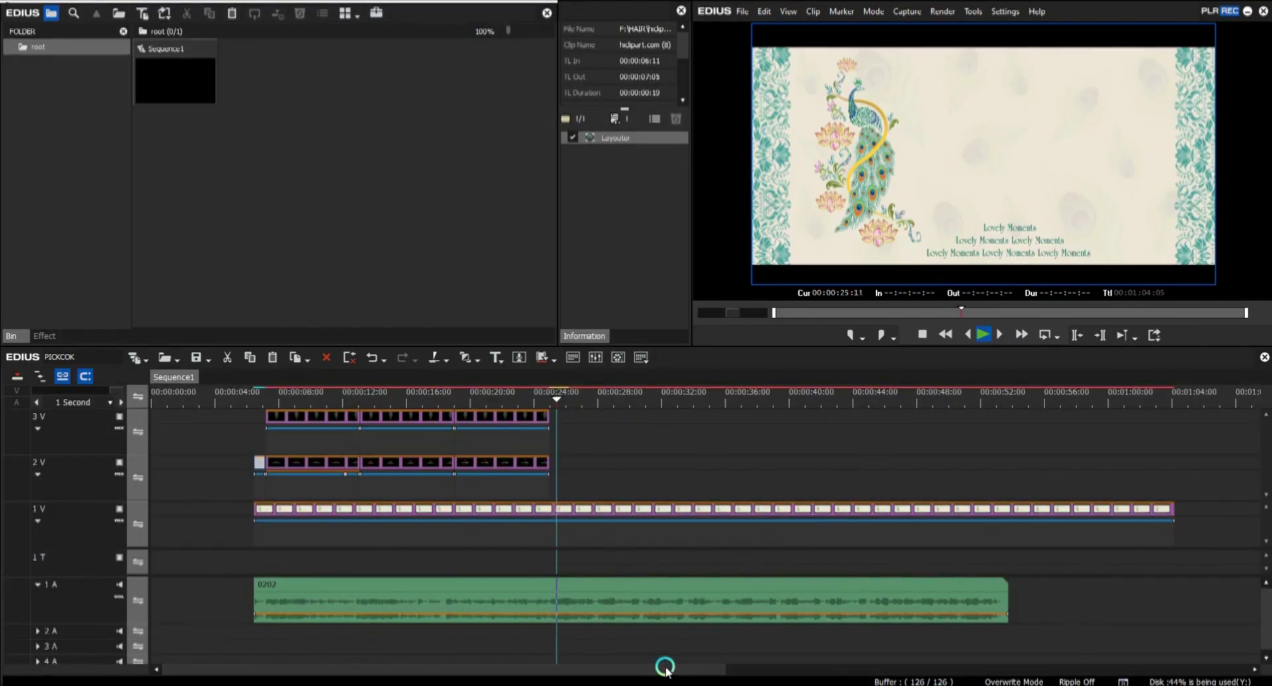
# Switch to EDIUS, save the project, and place image 000000 on track 2V after the title clips, trimmed to 3 seconds.
pyautogui.moveTo(665, 668); pyautogui.dragTo(708, 669)
pyautogui.hotkey('ctrl', 's')
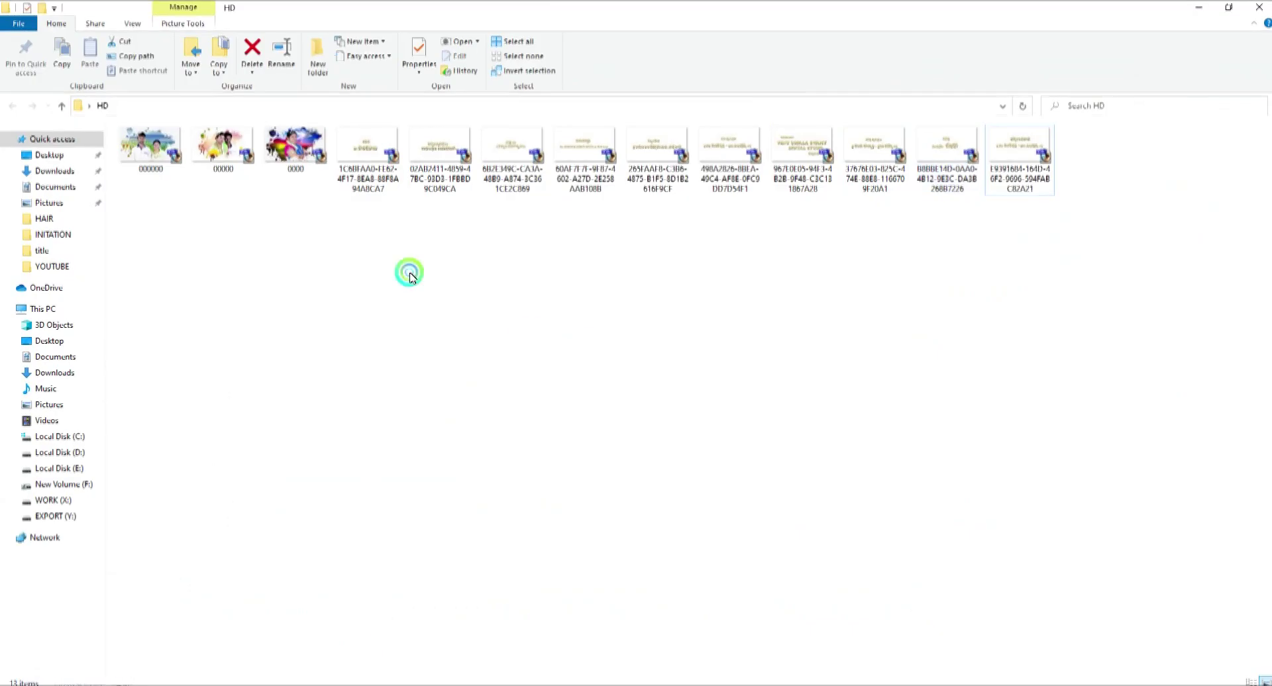
pyautogui.click(154, 144)
pyautogui.moveTo(782, 635); pyautogui.dragTo(961, 682)
pyautogui.moveTo(722, 682); pyautogui.dragTo(477, 483)
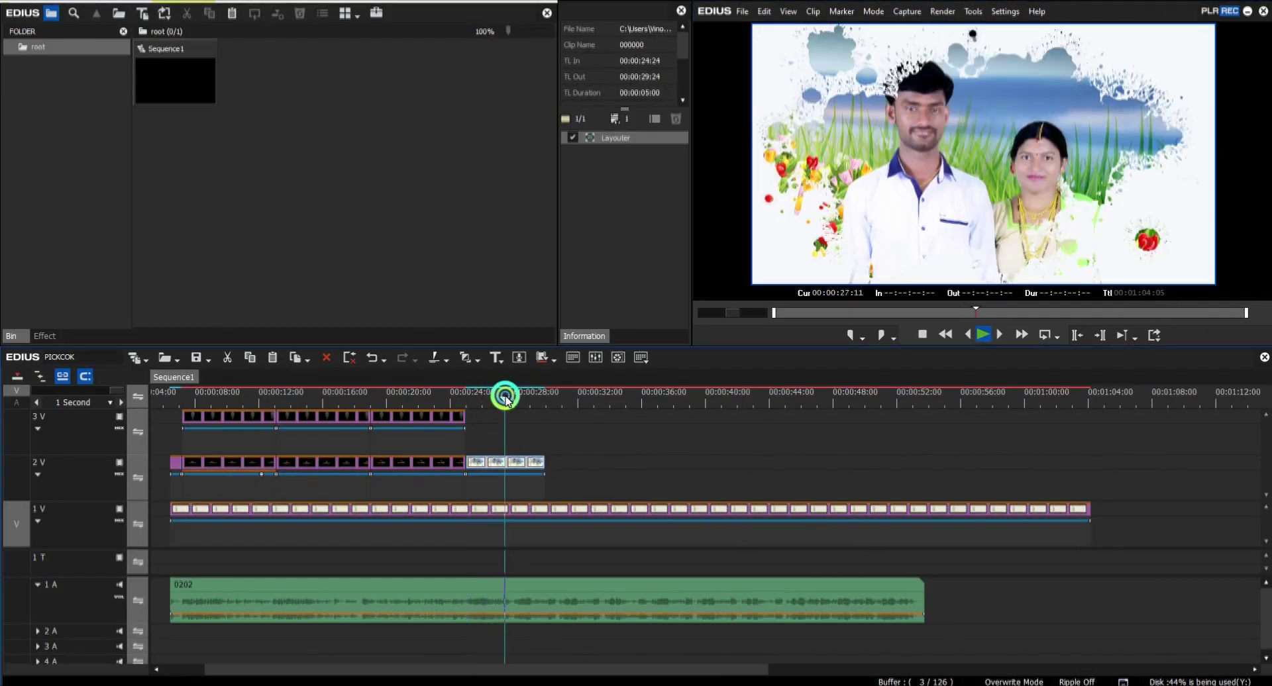
pyautogui.moveTo(543, 462); pyautogui.dragTo(515, 462)
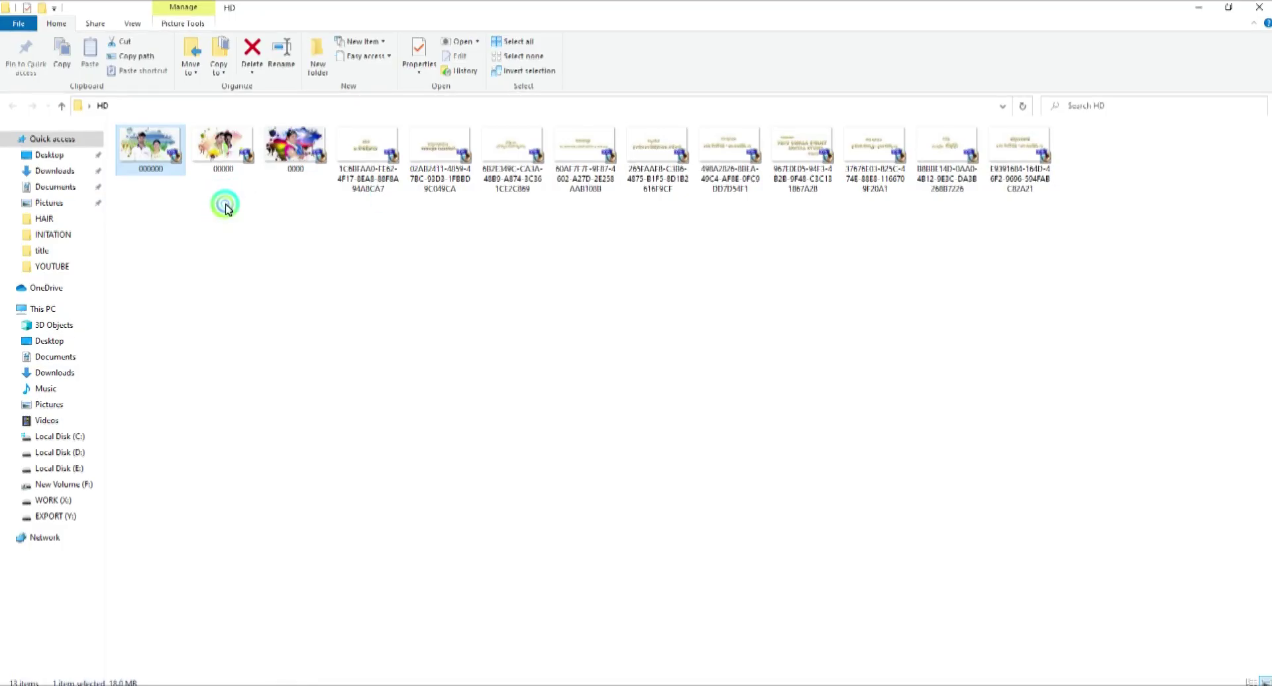
# Add image 00000 on track 2V, trimmed to end at 00:00:30:19, and place image 0000 right after it.
pyautogui.moveTo(221, 185); pyautogui.dragTo(729, 682)
pyautogui.moveTo(519, 561); pyautogui.dragTo(557, 462)
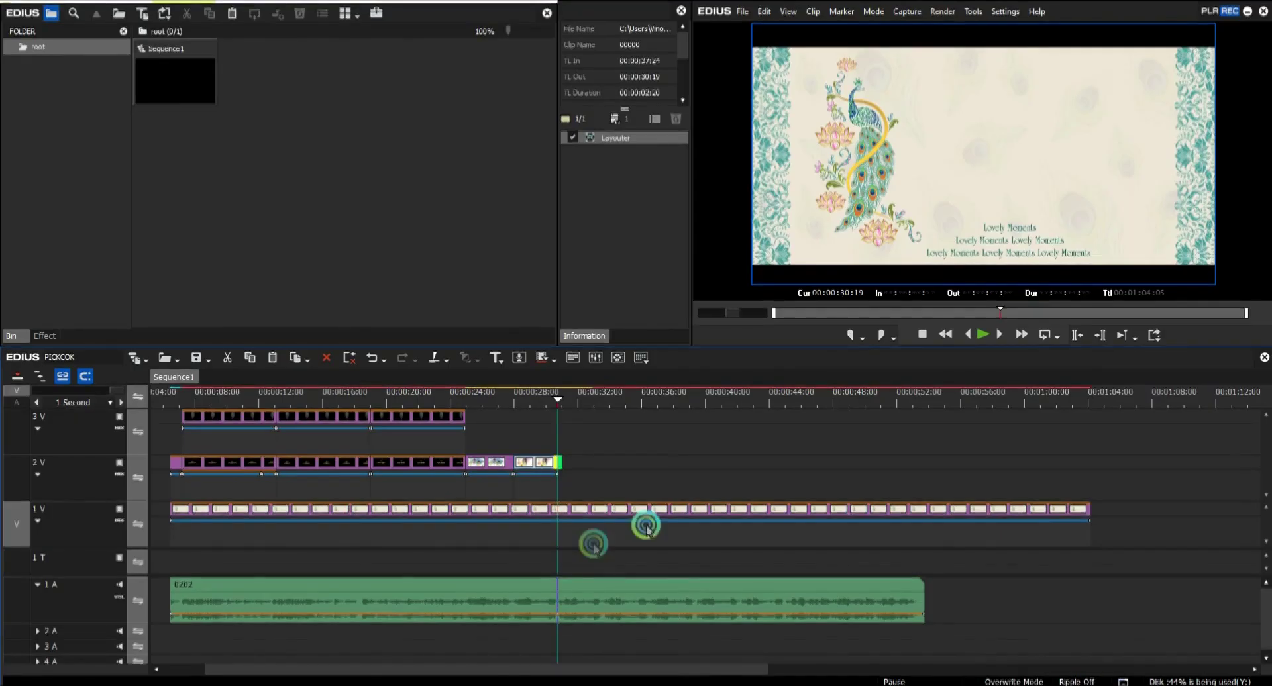
pyautogui.moveTo(598, 560); pyautogui.dragTo(636, 539)
pyautogui.press('space')
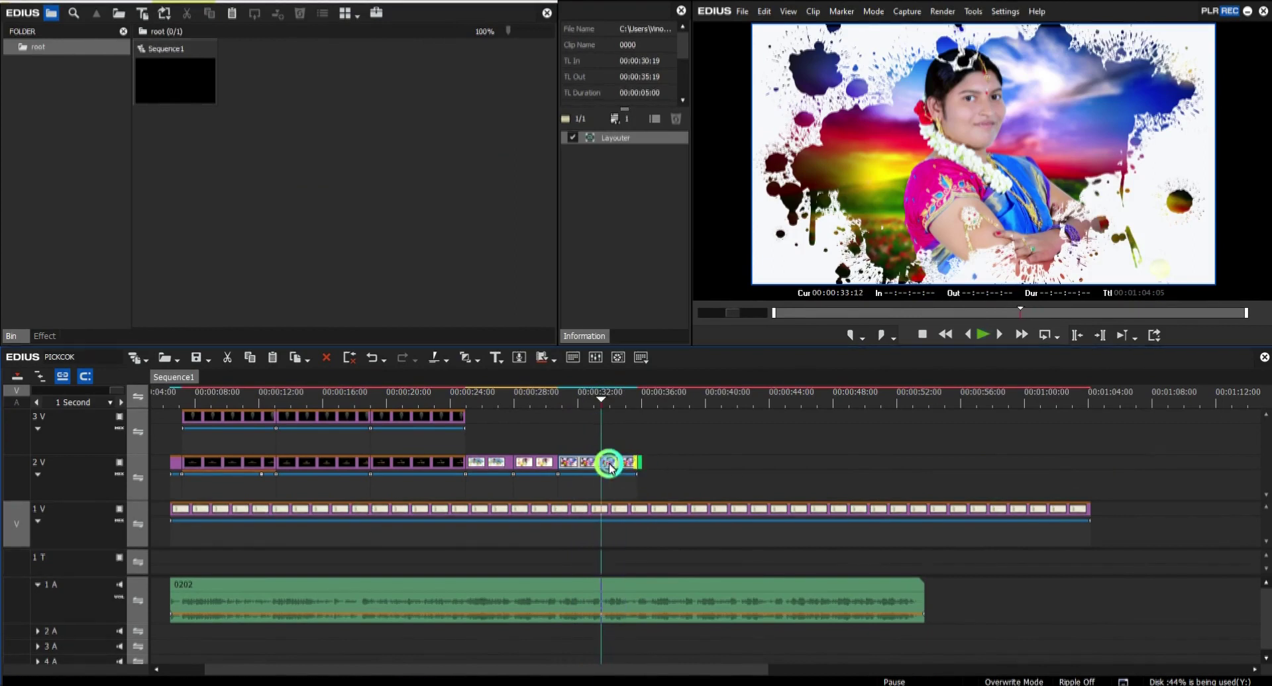
# Trim the 0000 clip to end at 00:00:33:12 and place a copy of the 3-second 000000 clip after it.
pyautogui.moveTo(609, 467); pyautogui.dragTo(485, 461)
pyautogui.rightClick(654, 466)
pyautogui.click(756, 658)
pyautogui.click(1052, 492)
pyautogui.press('space')
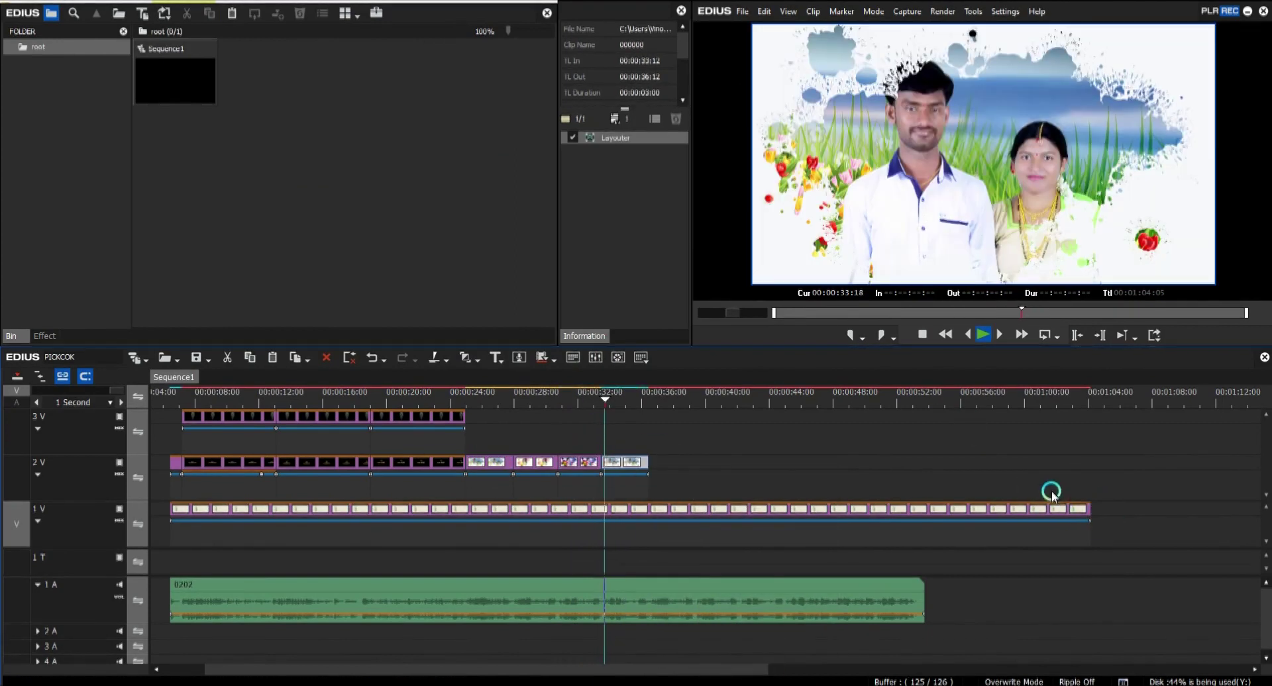
# Save the project, resize and position the first photo clip beside the peacock artwork, and soften its edges by 301.2 px.
pyautogui.click(654, 396)
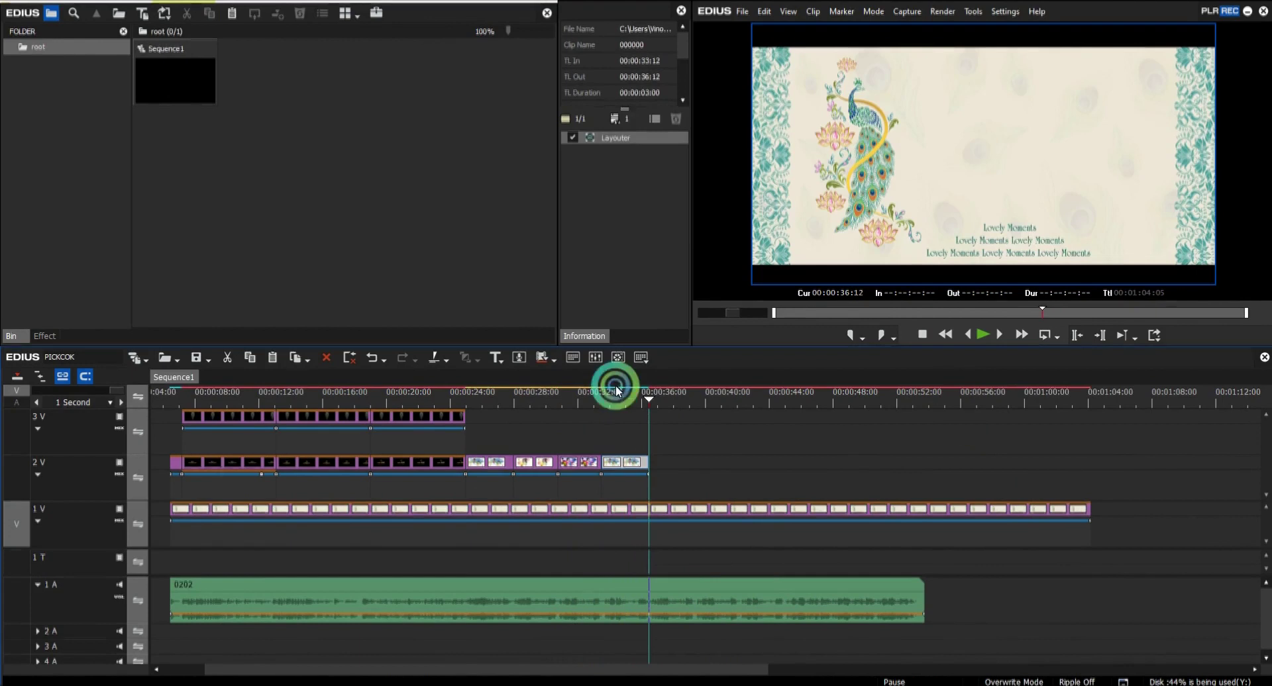
pyautogui.click(466, 395)
pyautogui.hotkey('ctrl', 's')
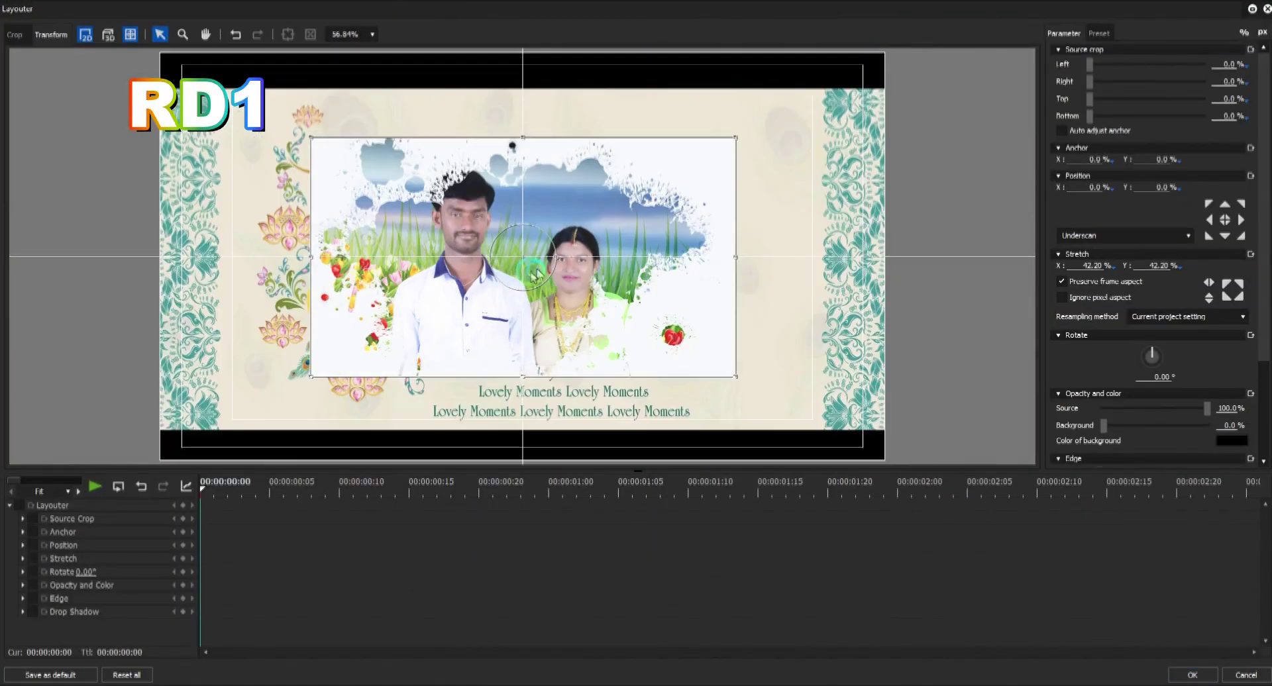
pyautogui.moveTo(532, 270); pyautogui.dragTo(669, 266)
pyautogui.moveTo(815, 141); pyautogui.dragTo(790, 150)
pyautogui.scroll(-3, 1060, 361)
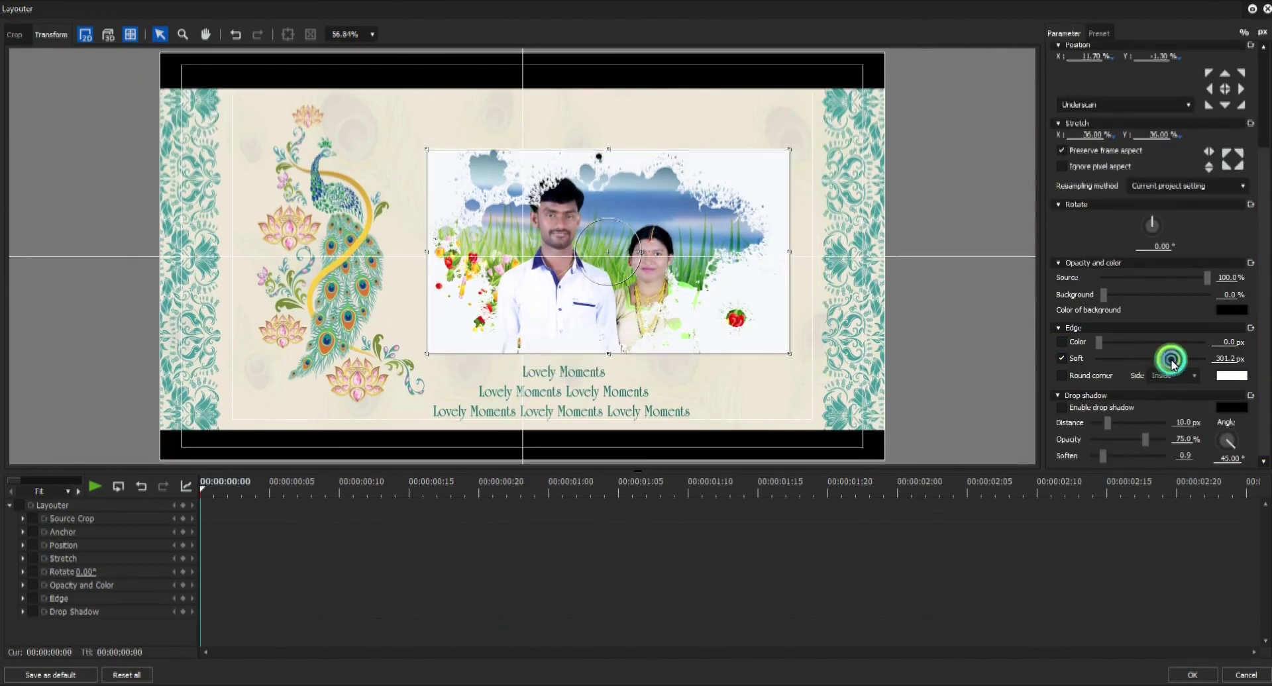
pyautogui.click(816, 382)
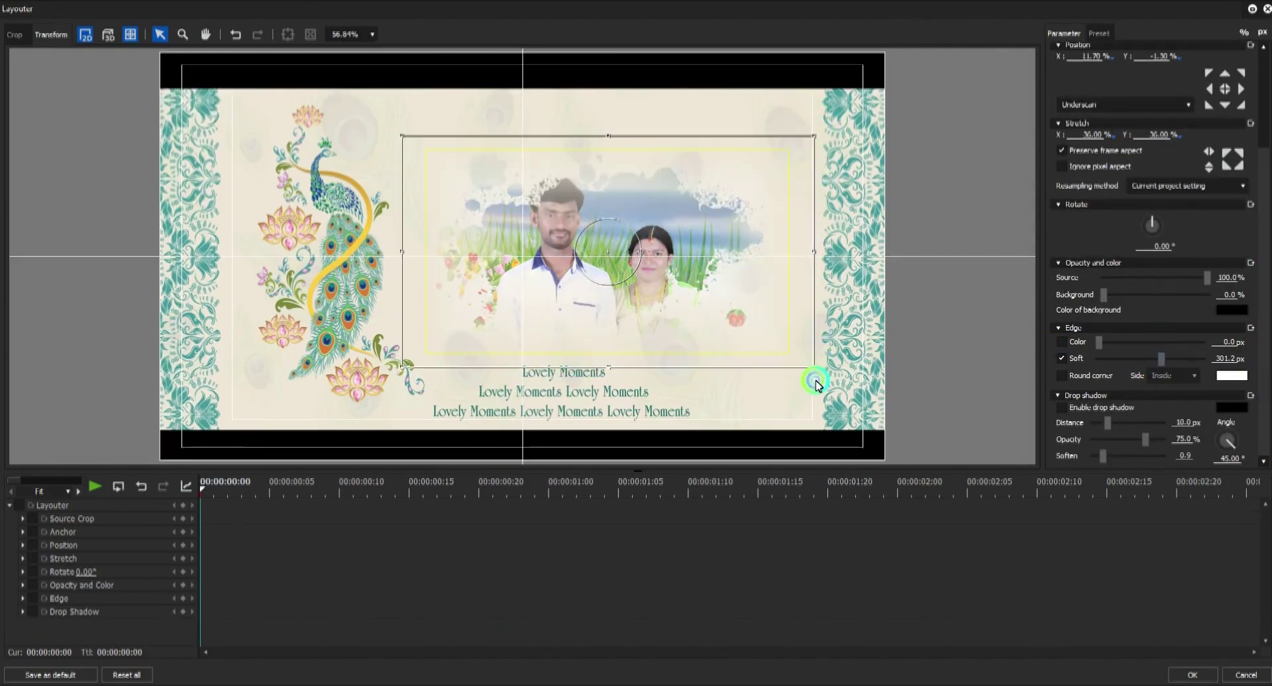
pyautogui.click(1192, 675)
# Apply the first photo clip's layout to the other three photo clips on track 2V and save the project.
pyautogui.click(524, 464)
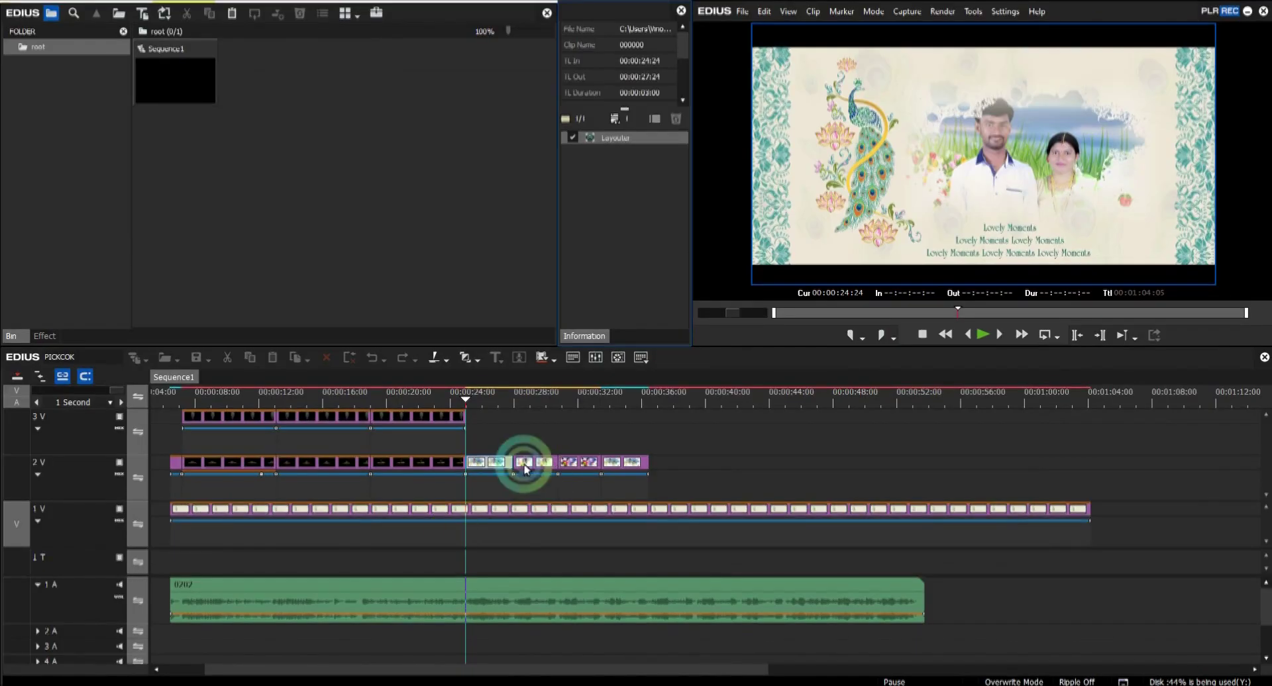
pyautogui.click(583, 267)
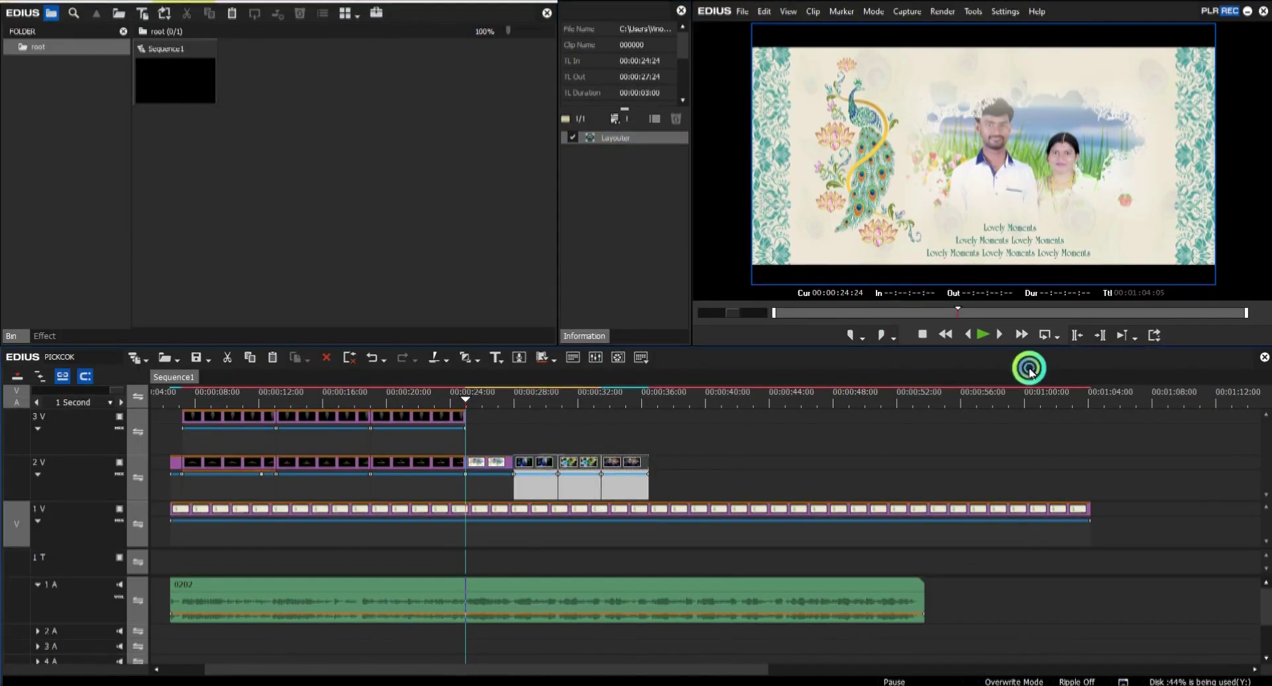
pyautogui.hotkey('ctrl', 's')
pyautogui.click(394, 659)
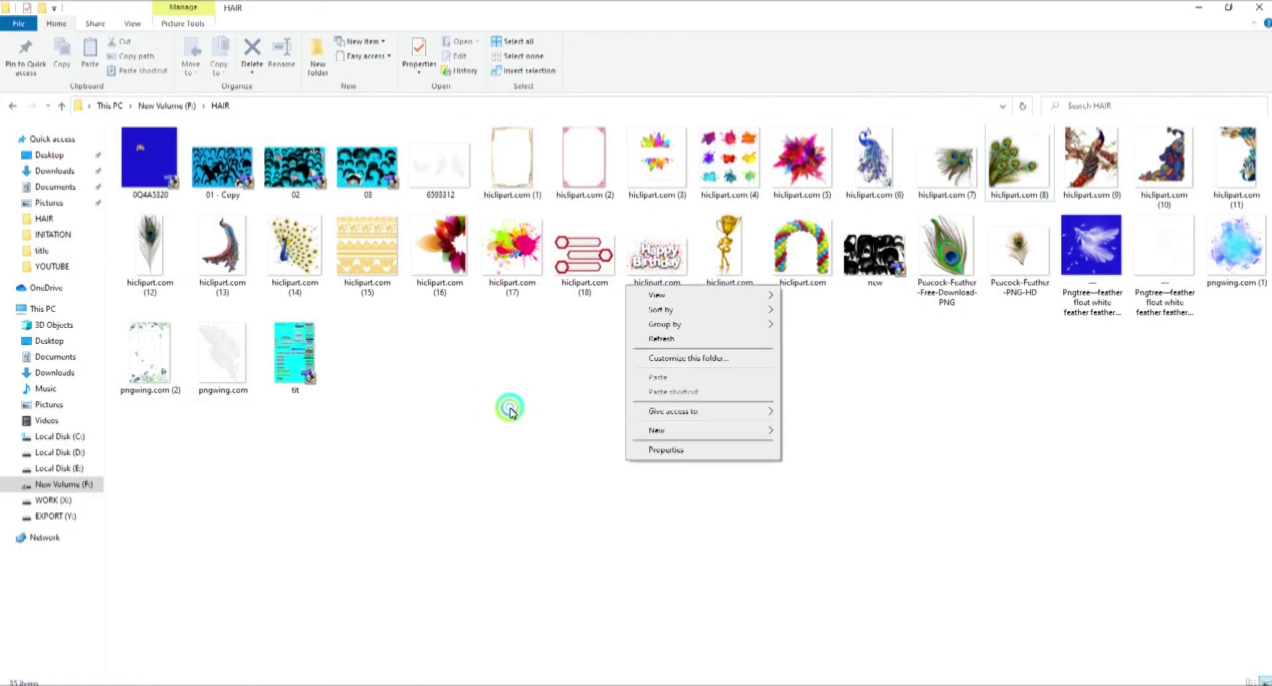
pyautogui.rightClick(511, 409)
pyautogui.click(571, 465)
pyautogui.rightClick(571, 465)
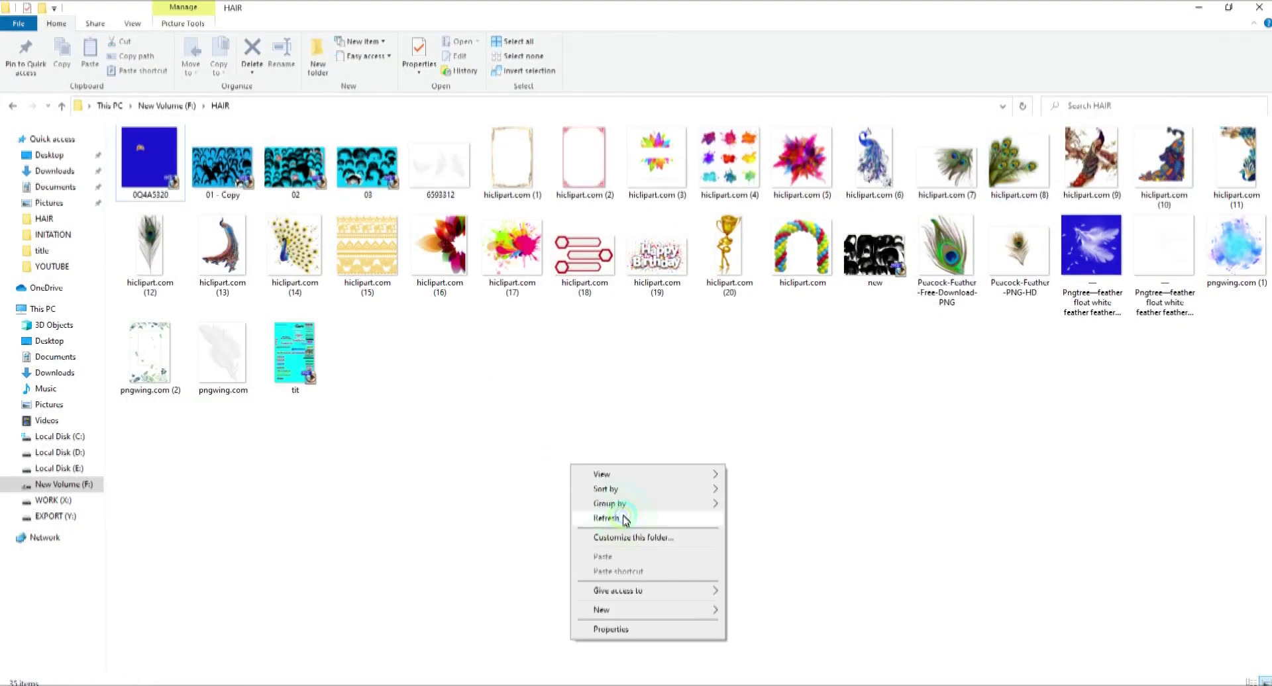
pyautogui.click(624, 520)
pyautogui.rightClick(623, 340)
pyautogui.click(683, 396)
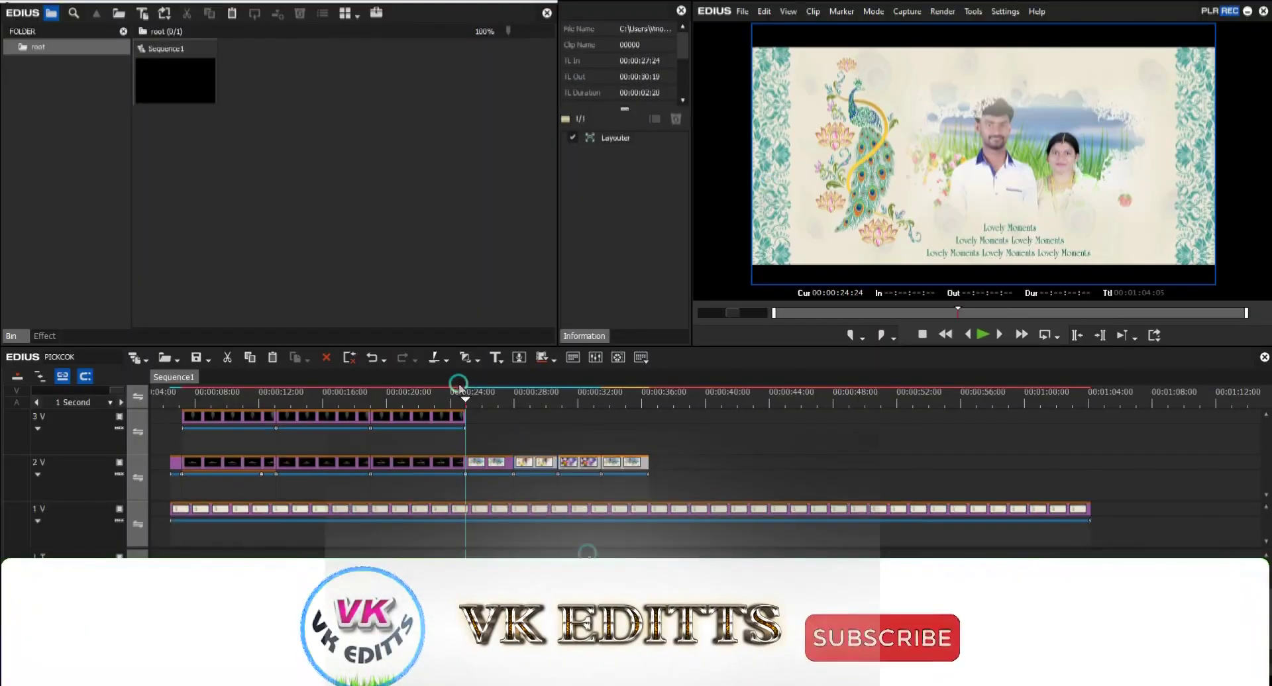
# Copy the last peacock feather clip to 00:00:24:24 on track 3V and trim it to the end of the first photo.
pyautogui.click(434, 417)
pyautogui.hotkey('ctrl', 'c')
pyautogui.rightClick(498, 420)
pyautogui.click(540, 489)
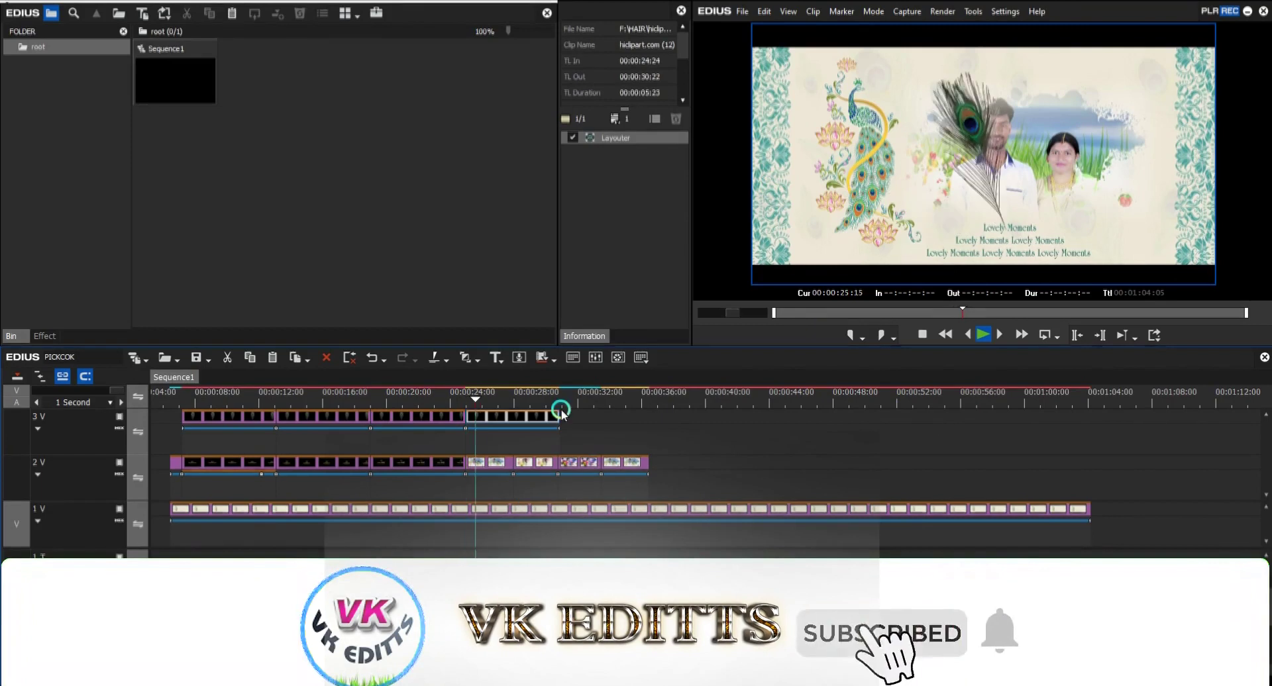
pyautogui.click(520, 419)
pyautogui.press('Delete')
pyautogui.click(468, 404)
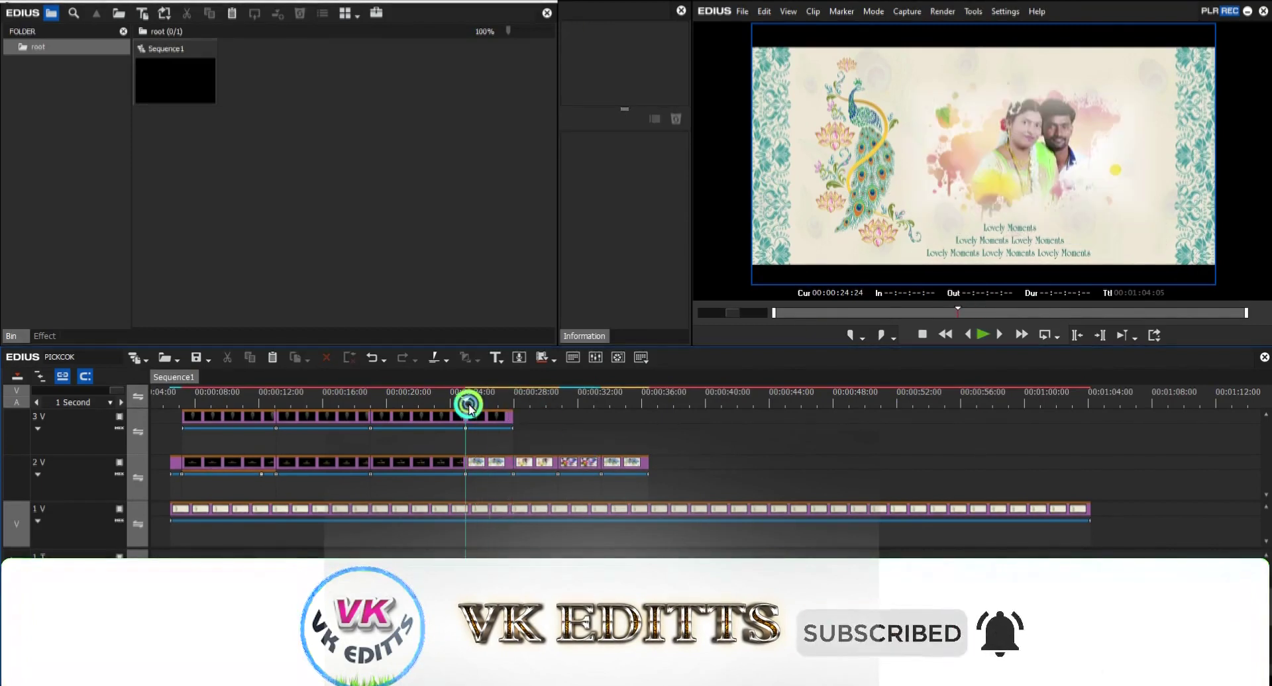
# Apply the last title clip's animated crop layout to the first photo clip and play it back.
pyautogui.click(485, 462)
pyautogui.click(658, 140)
pyautogui.click(446, 458)
pyautogui.click(616, 139)
pyautogui.click(489, 462)
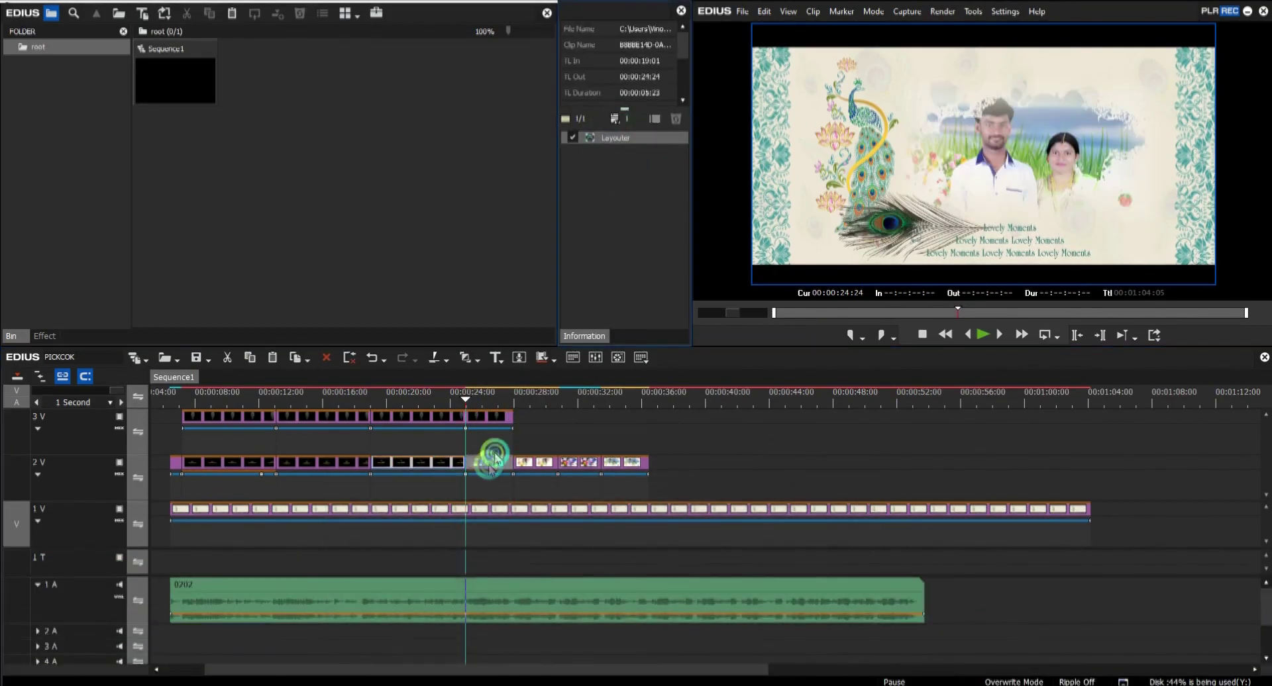
pyautogui.press('space')
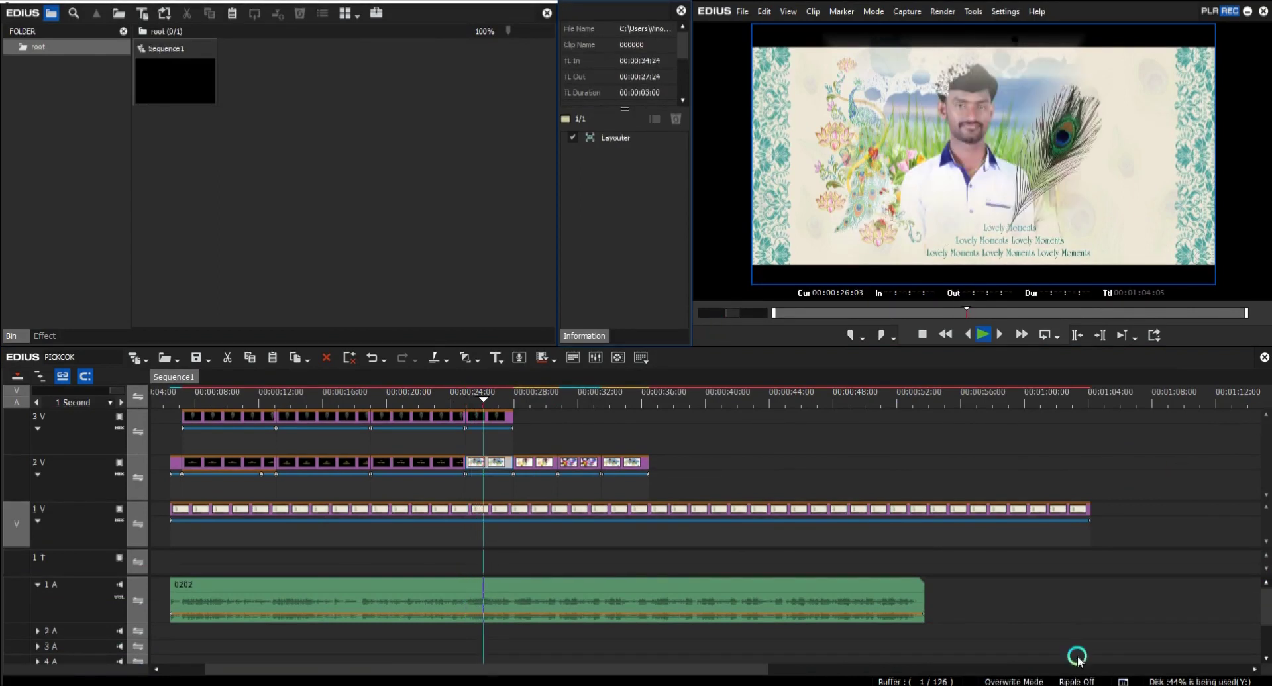
# Set the first photo's stretch to 42.60% within its animated crop layout and play back the feather reveal.
pyautogui.doubleClick(616, 137)
pyautogui.click(336, 489)
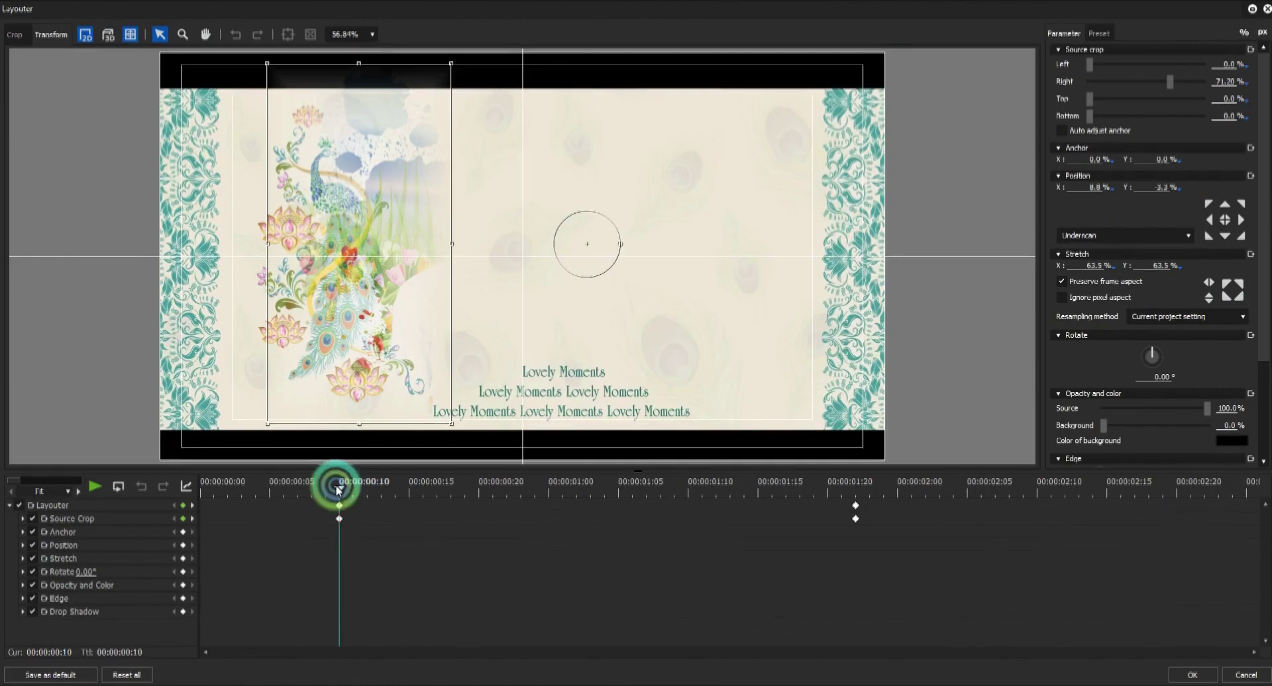
pyautogui.click(505, 489)
pyautogui.click(819, 478)
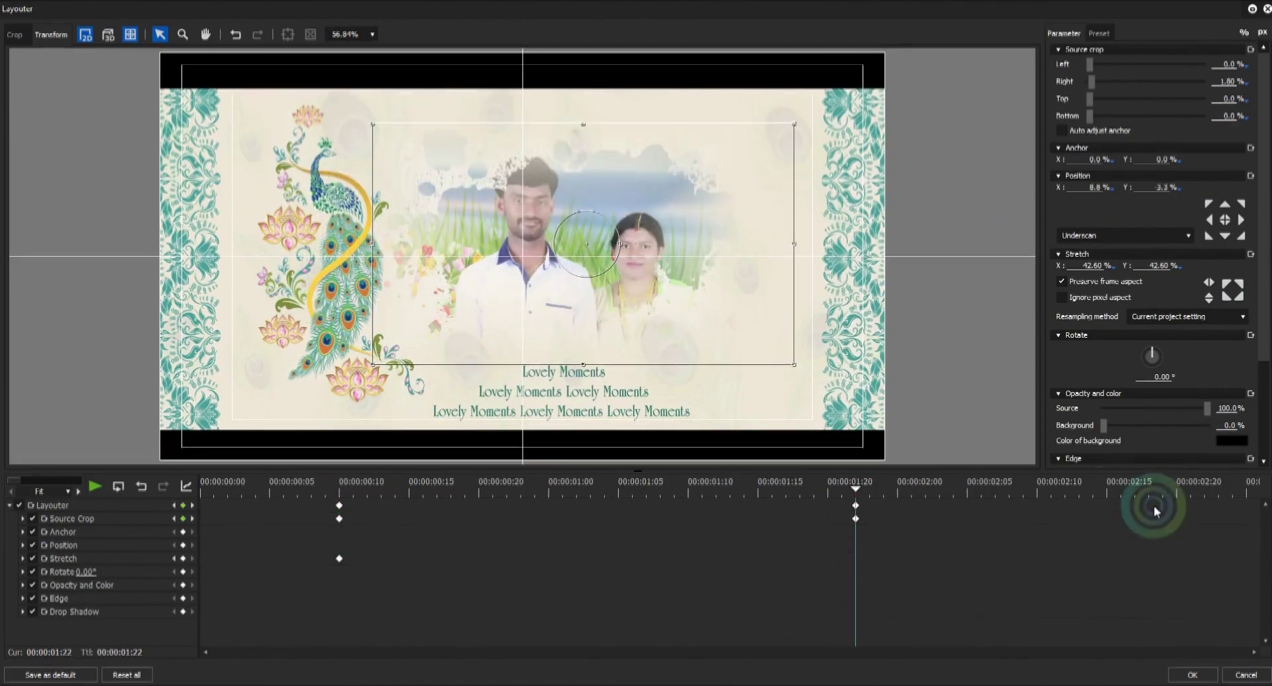
pyautogui.click(1193, 675)
pyautogui.click(466, 392)
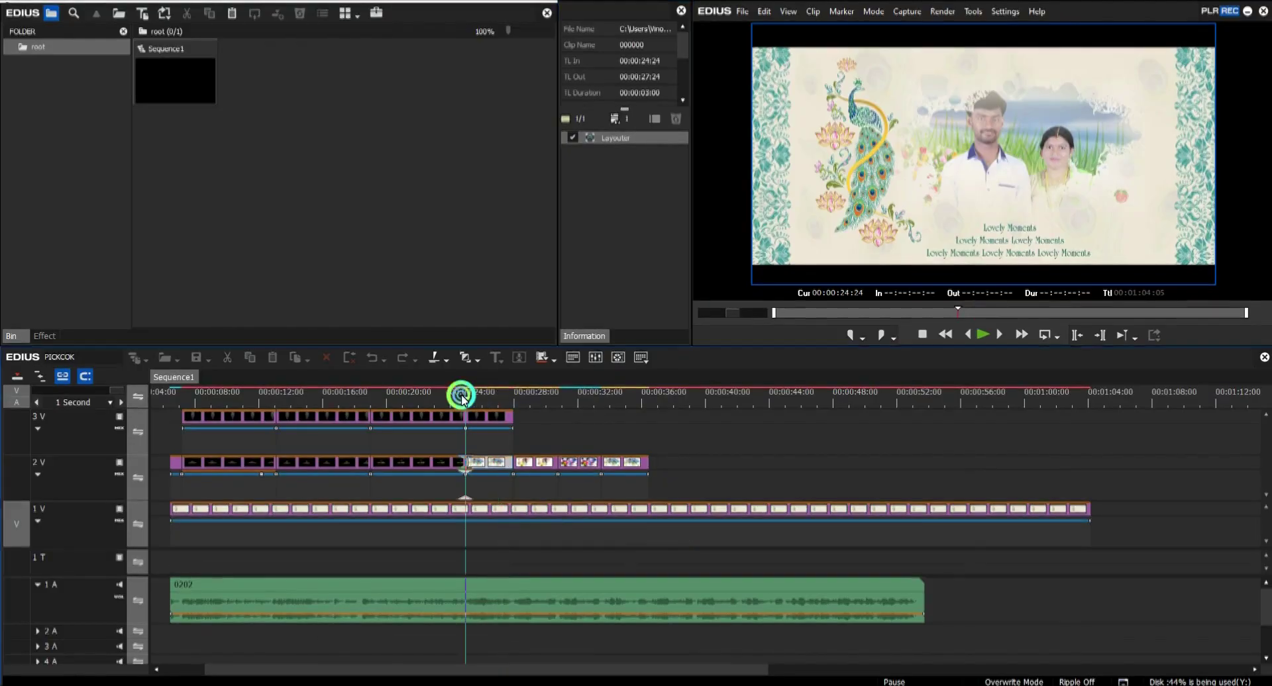
pyautogui.press('space')
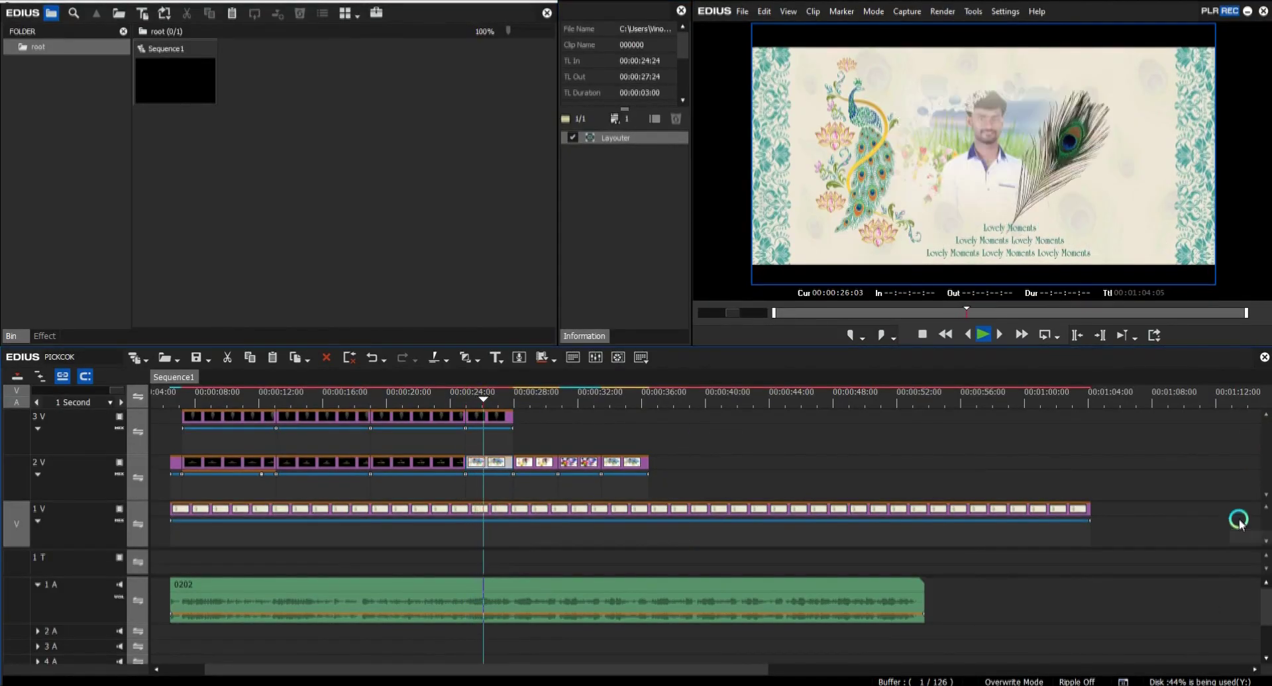
pyautogui.click(512, 396)
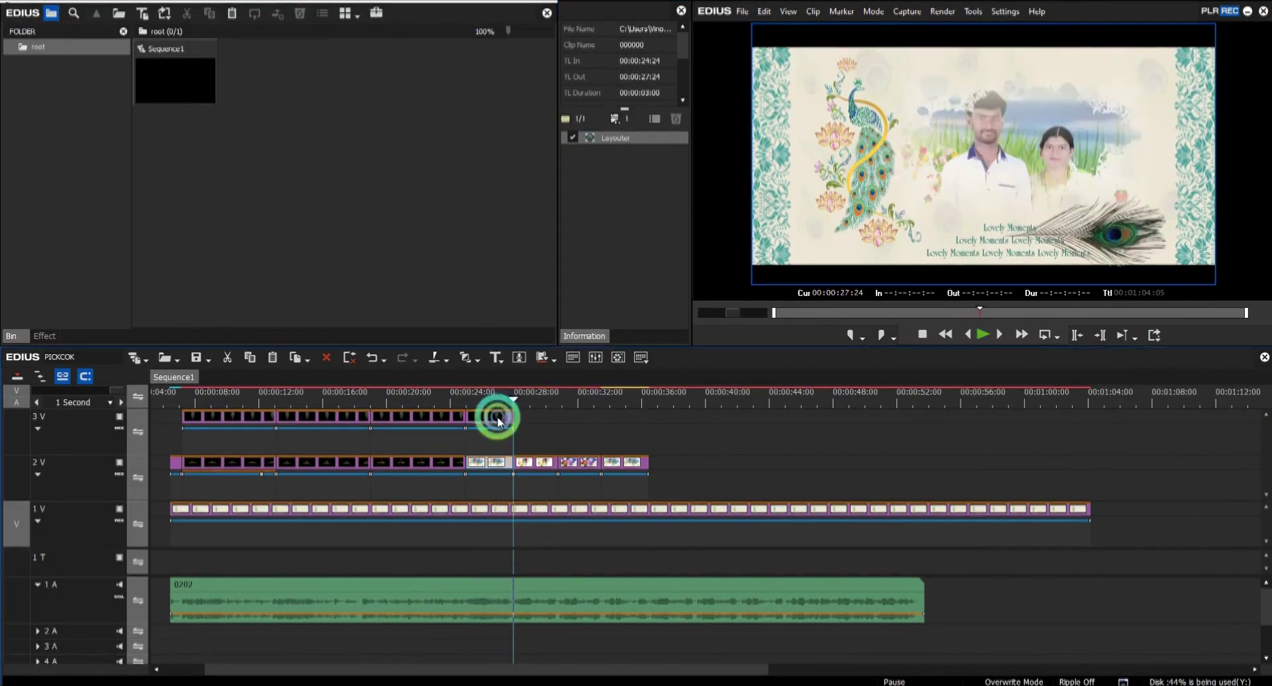
# Paste a feather clip at 00:00:27:24 on track 3V and move it aside to 00:00:41:02 to uncover the second photo.
pyautogui.rightClick(540, 421)
pyautogui.click(604, 490)
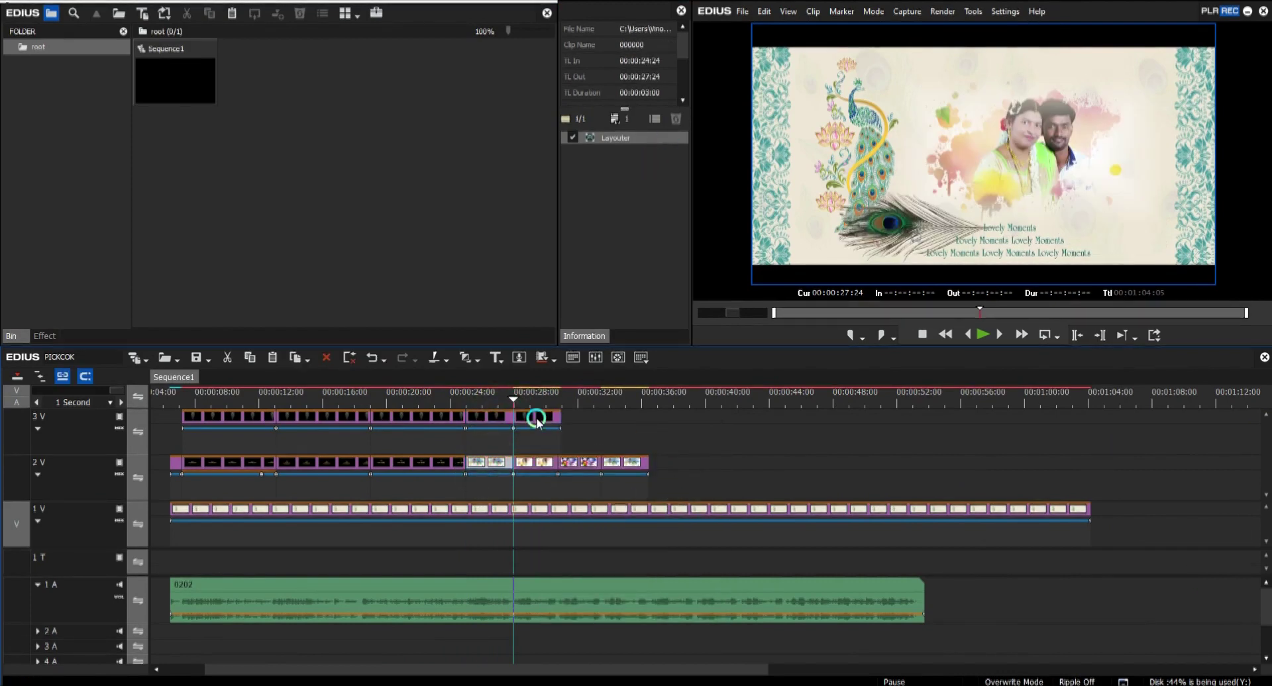
pyautogui.moveTo(537, 420); pyautogui.dragTo(746, 418)
# Try applying the feather clip's layout to the other three photo clips on track 2V and undo it.
pyautogui.click(526, 472)
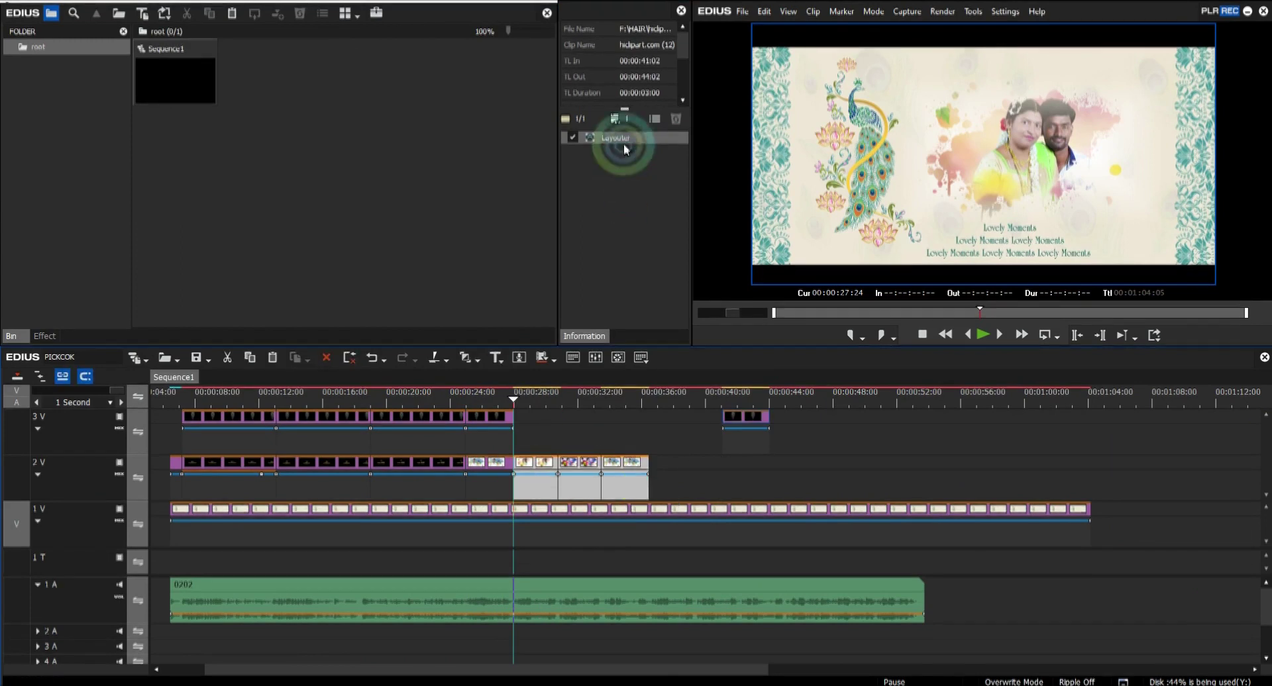
pyautogui.click(769, 510)
pyautogui.moveTo(542, 457); pyautogui.dragTo(628, 479)
pyautogui.press('space')
pyautogui.hotkey('ctrl', 'z')
# Apply the first photo's animated crop layout to the other three photo clips and move the feather clip back above the second photo.
pyautogui.click(503, 398)
pyautogui.click(497, 462)
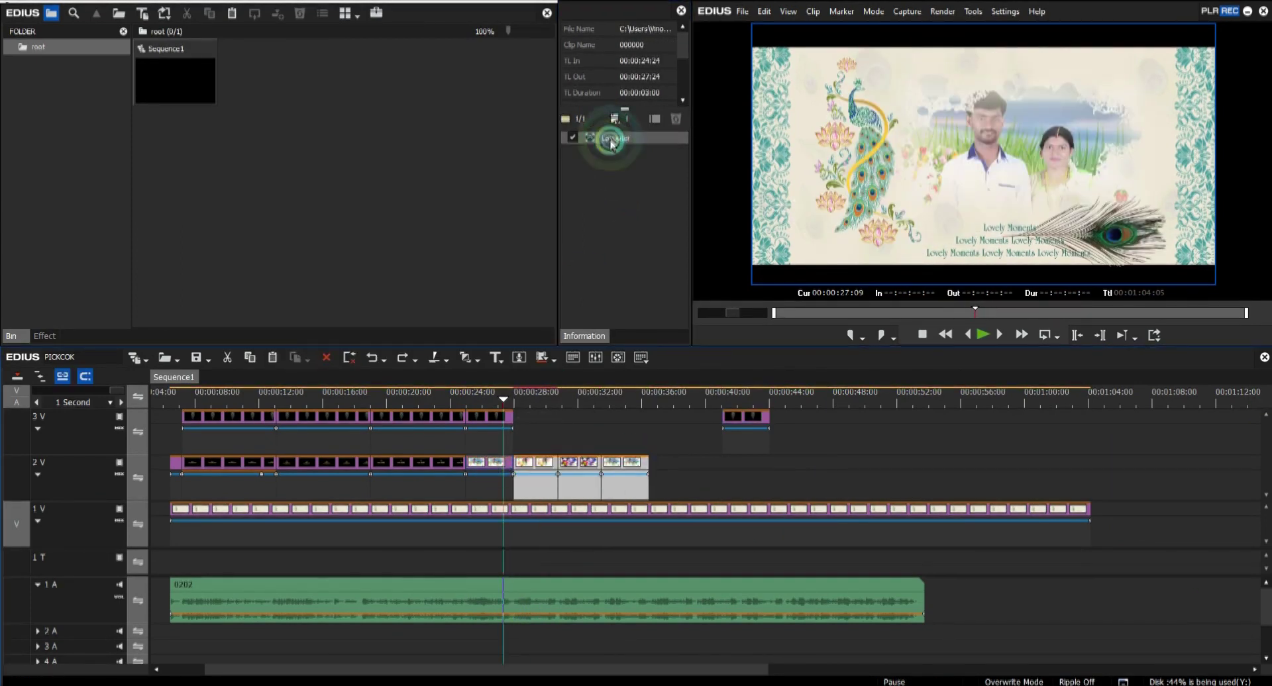
pyautogui.moveTo(745, 420); pyautogui.dragTo(557, 418)
# Paste feather clip copies above the third and fourth photos on track 3V and play back the four photo reveals.
pyautogui.rightClick(598, 426)
pyautogui.click(651, 491)
pyautogui.rightClick(640, 428)
pyautogui.click(693, 496)
pyautogui.click(464, 396)
pyautogui.press('space')
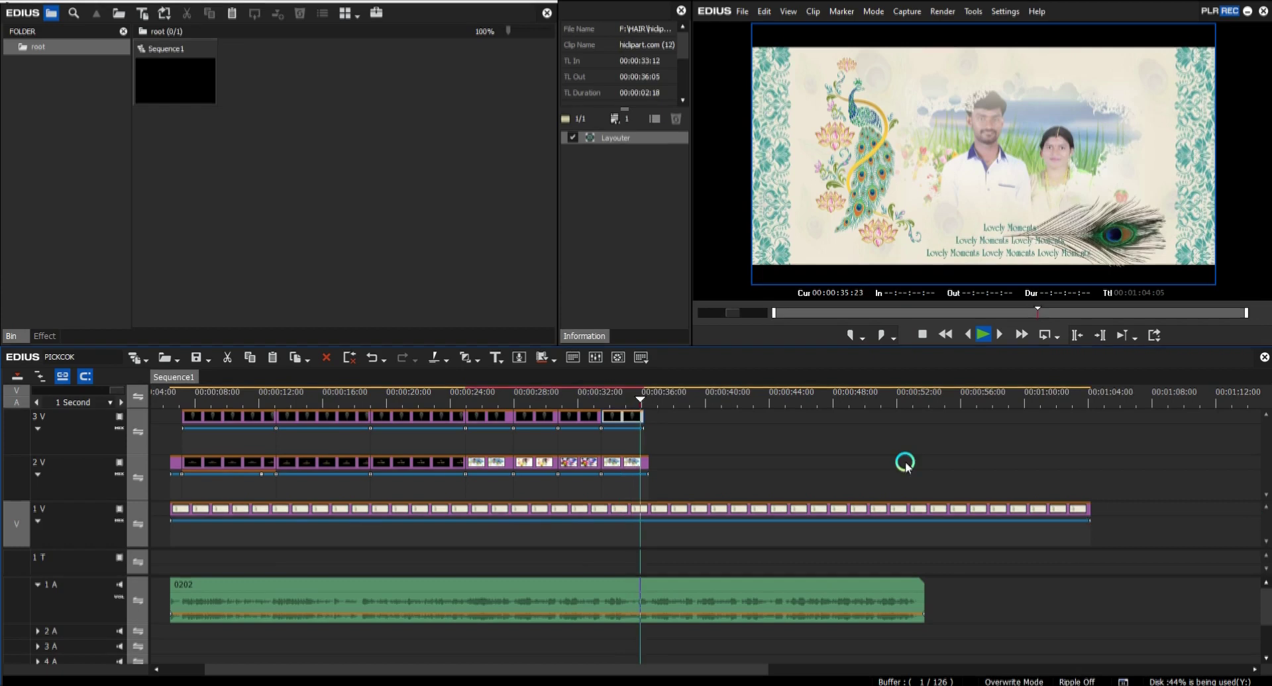
# Extend the last feather clip on track 3V to the end of the fourth photo at 00:00:36:12.
pyautogui.click(649, 399)
pyautogui.moveTo(643, 418); pyautogui.dragTo(648, 420)
pyautogui.click(639, 400)
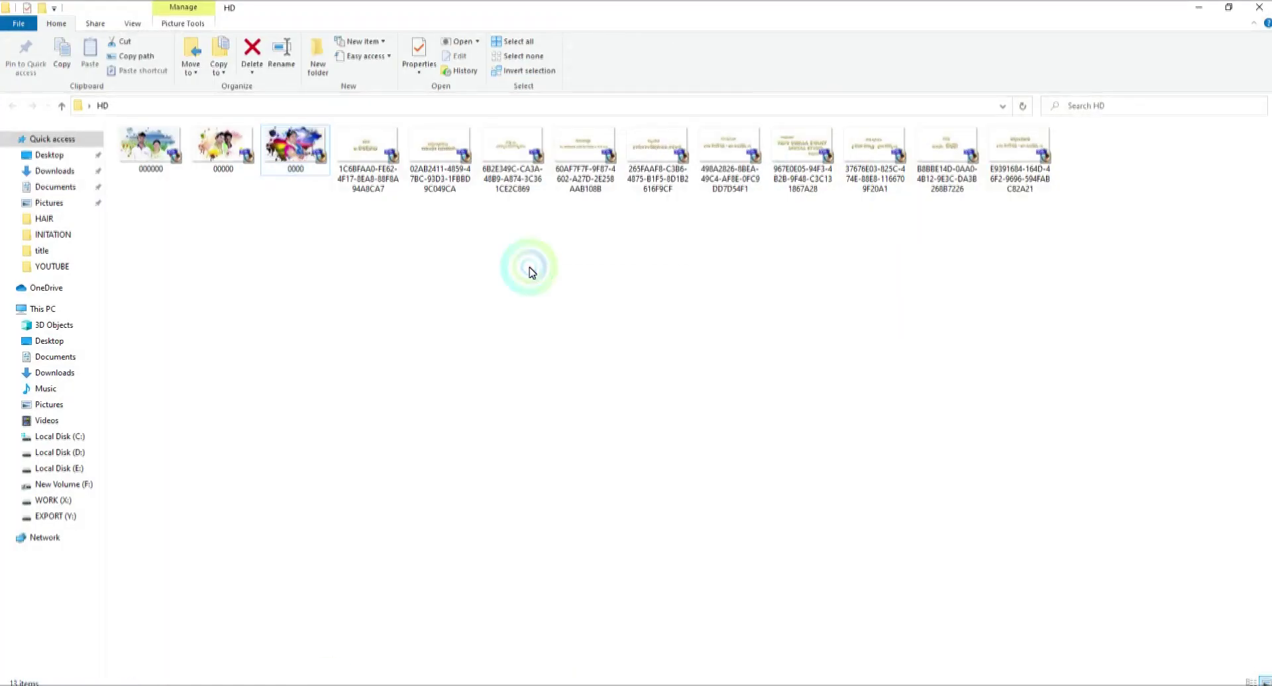
# Preview the title images in the HD folder and place 498A2826-8BEA-49C4-AF8E-0FC9DD7D54F1 on track 3V at 00:00:36:12 in EDIUS.
pyautogui.click(445, 174)
pyautogui.doubleClick(445, 174)
pyautogui.scroll(-4, 778, 311)
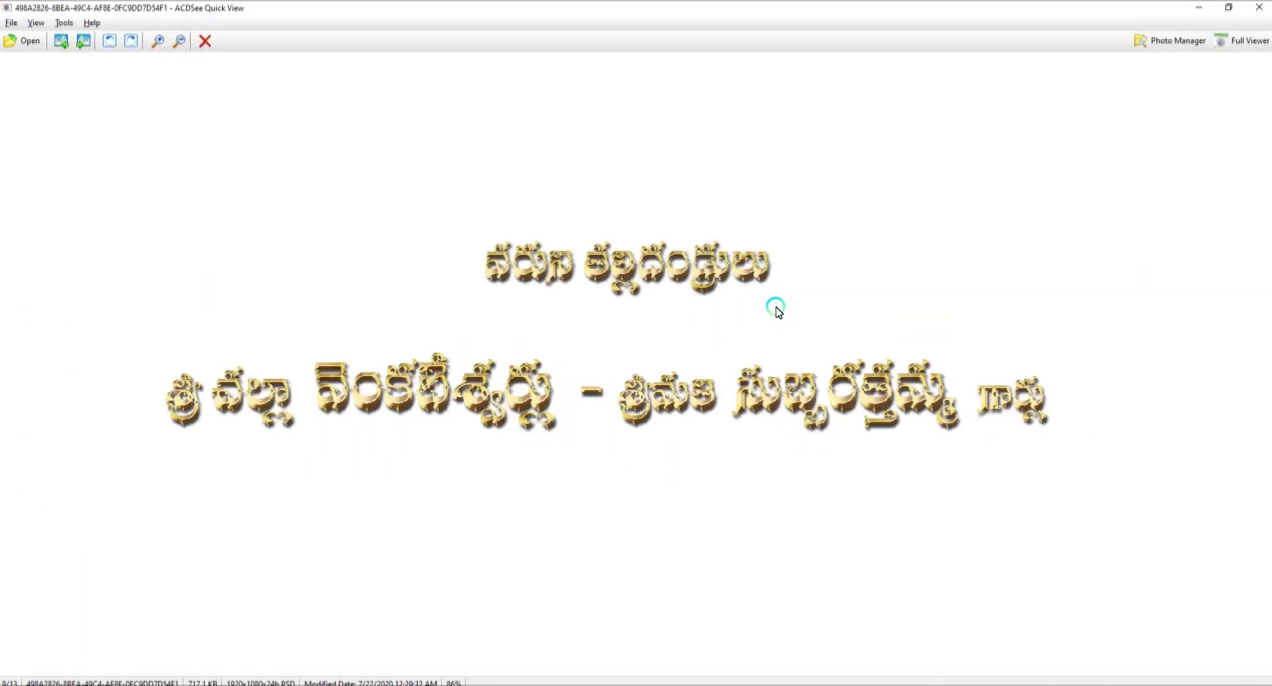
pyautogui.scroll(1, 775, 311)
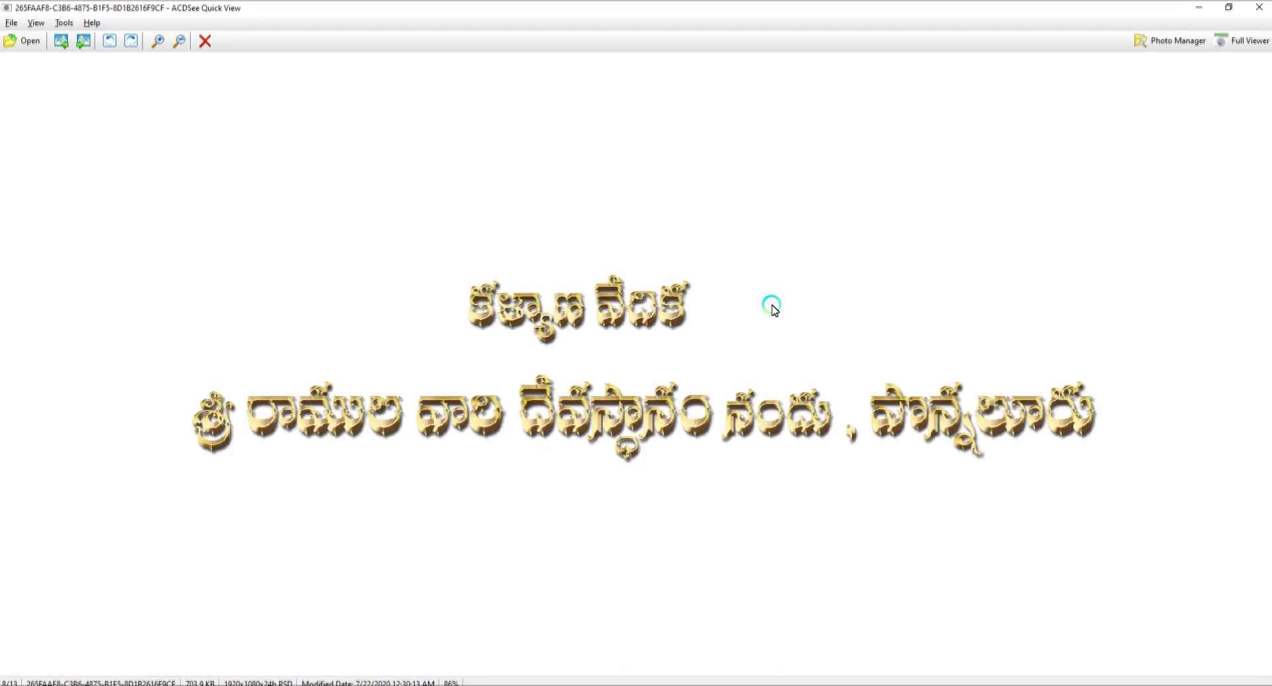
pyautogui.scroll(-1, 775, 309)
pyautogui.press('Escape')
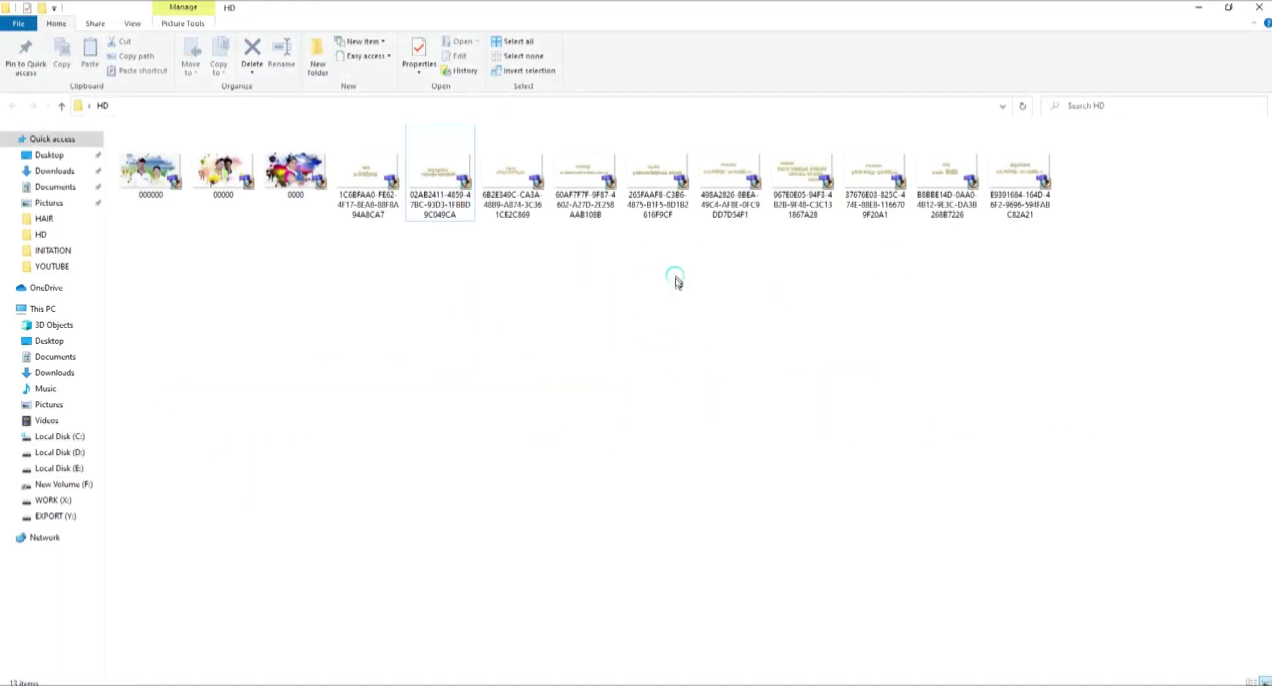
pyautogui.click(748, 165)
pyautogui.moveTo(942, 685); pyautogui.dragTo(692, 437)
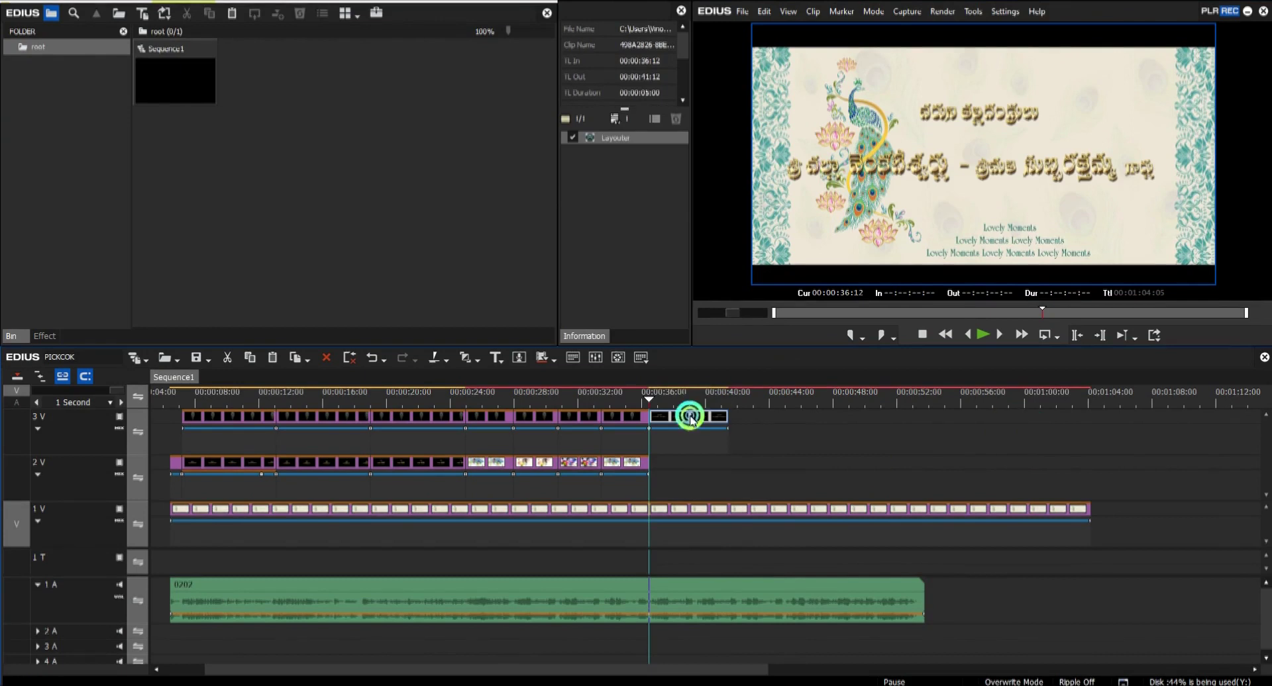
# Shrink the new title in its layout and position it beside the peacock on the empty part of the background.
pyautogui.doubleClick(623, 136)
pyautogui.moveTo(886, 54); pyautogui.dragTo(822, 89)
pyautogui.moveTo(567, 287); pyautogui.dragTo(646, 306)
pyautogui.moveTo(905, 107); pyautogui.dragTo(886, 120)
pyautogui.moveTo(659, 270); pyautogui.dragTo(669, 268)
pyautogui.moveTo(897, 117); pyautogui.dragTo(876, 127)
pyautogui.moveTo(677, 252); pyautogui.dragTo(677, 249)
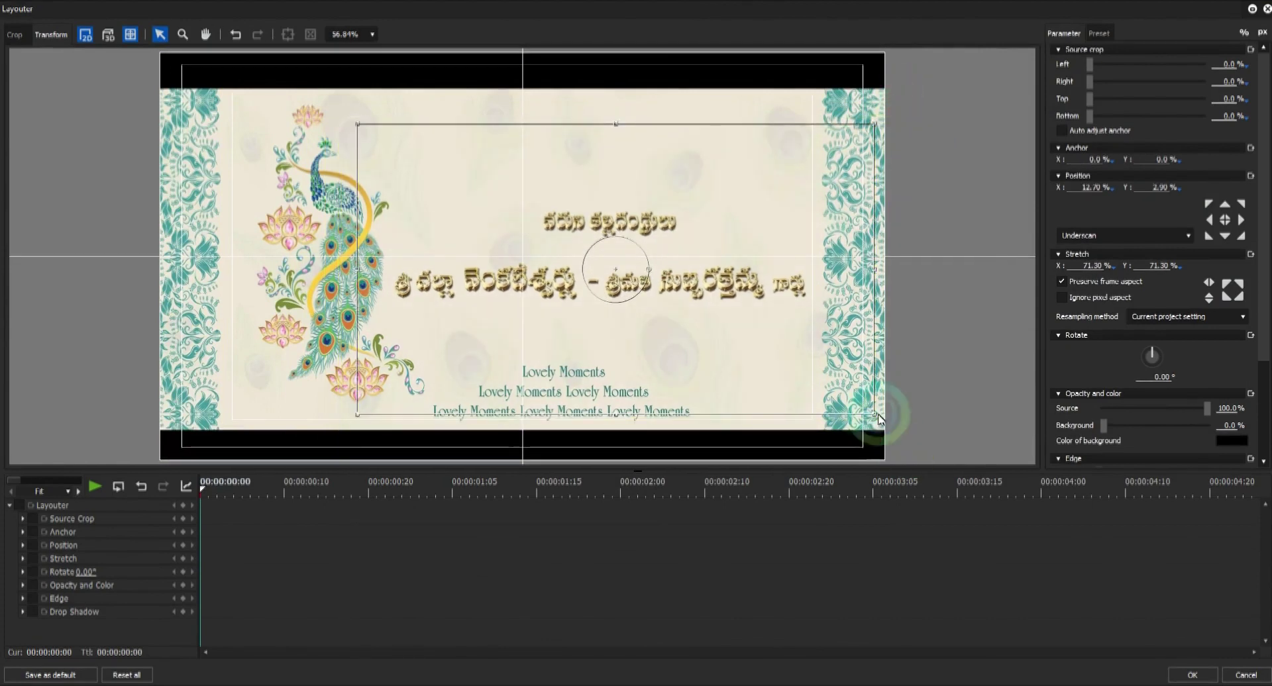
pyautogui.click(1244, 675)
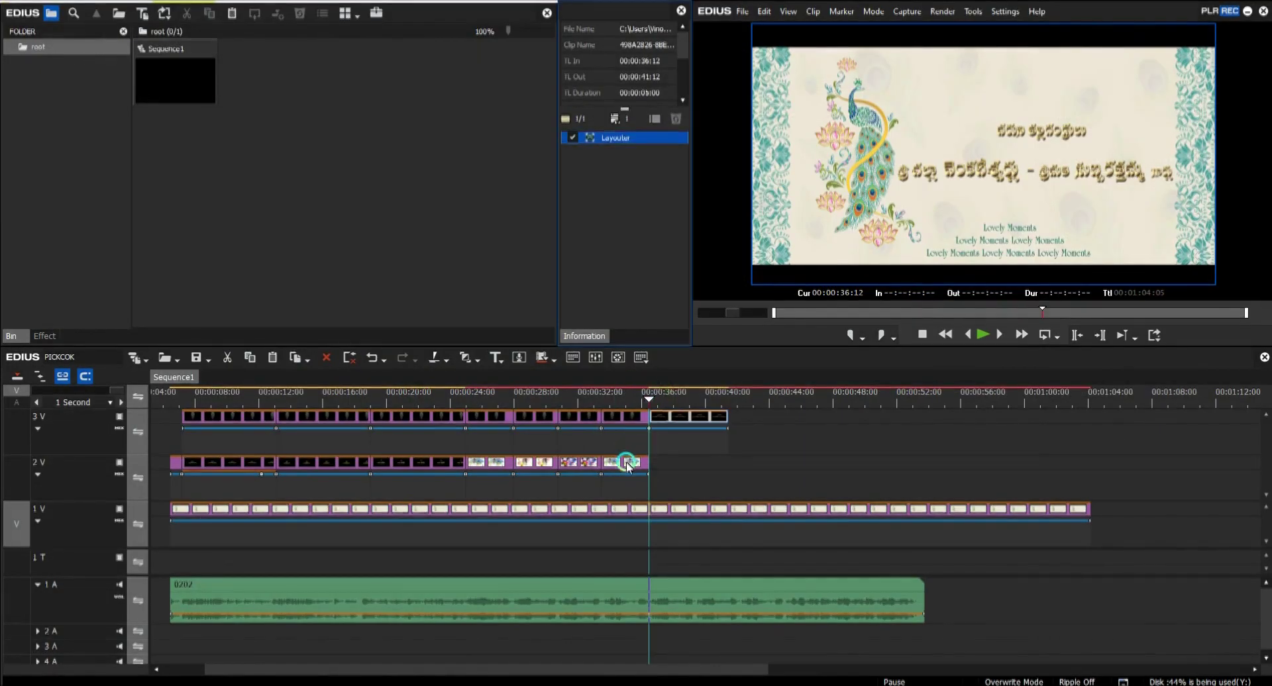
# Move the new title to track 2V beneath a feather clip pasted at 00:00:36:12 on 3V, and extend the title to 00:00:42:10.
pyautogui.moveTo(681, 432); pyautogui.dragTo(681, 472)
pyautogui.click(636, 421)
pyautogui.rightClick(679, 424)
pyautogui.click(733, 493)
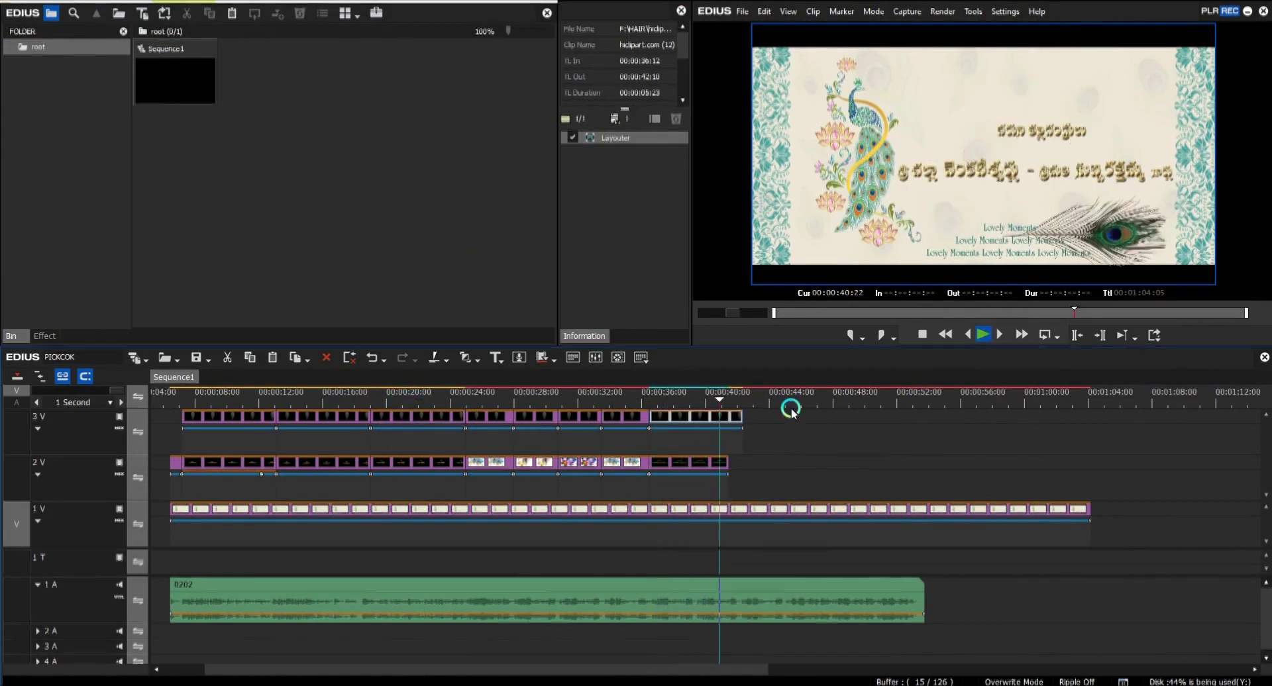
pyautogui.moveTo(728, 462); pyautogui.dragTo(742, 462)
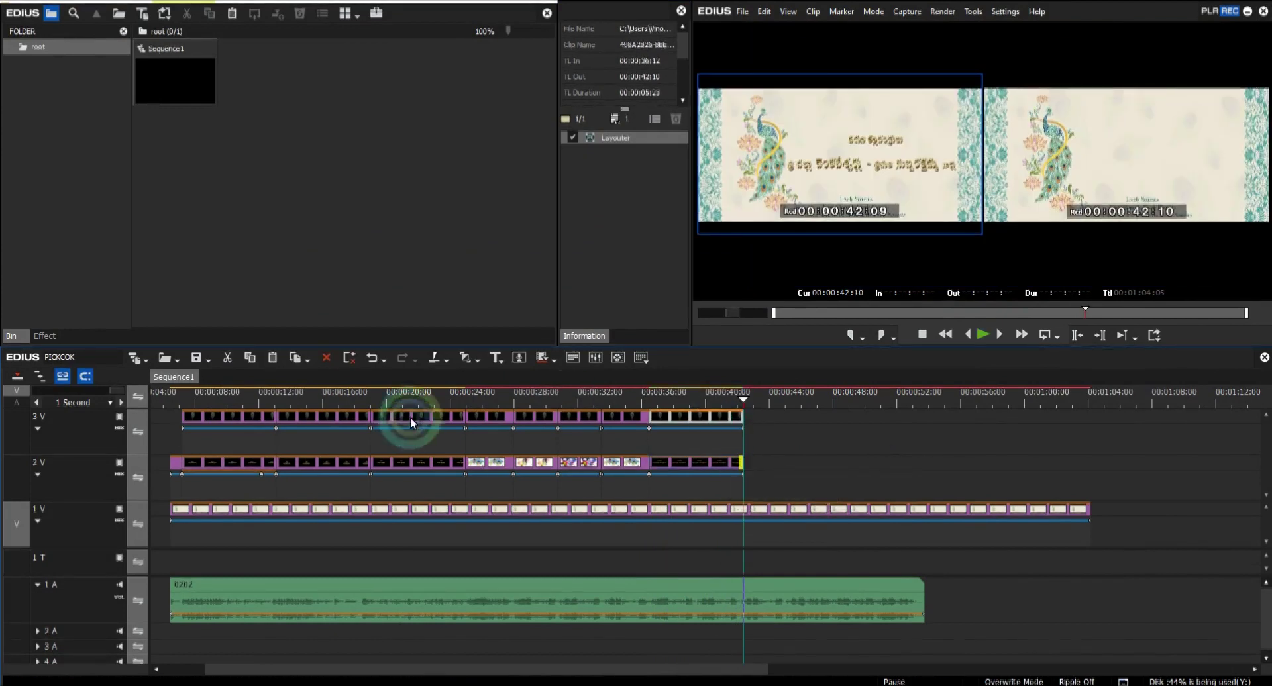
# Apply an earlier title's animated crop layout to the new title and play back the feather reveal from 00:00:36:12.
pyautogui.click(710, 458)
pyautogui.moveTo(695, 399); pyautogui.dragTo(649, 399)
pyautogui.press('space')
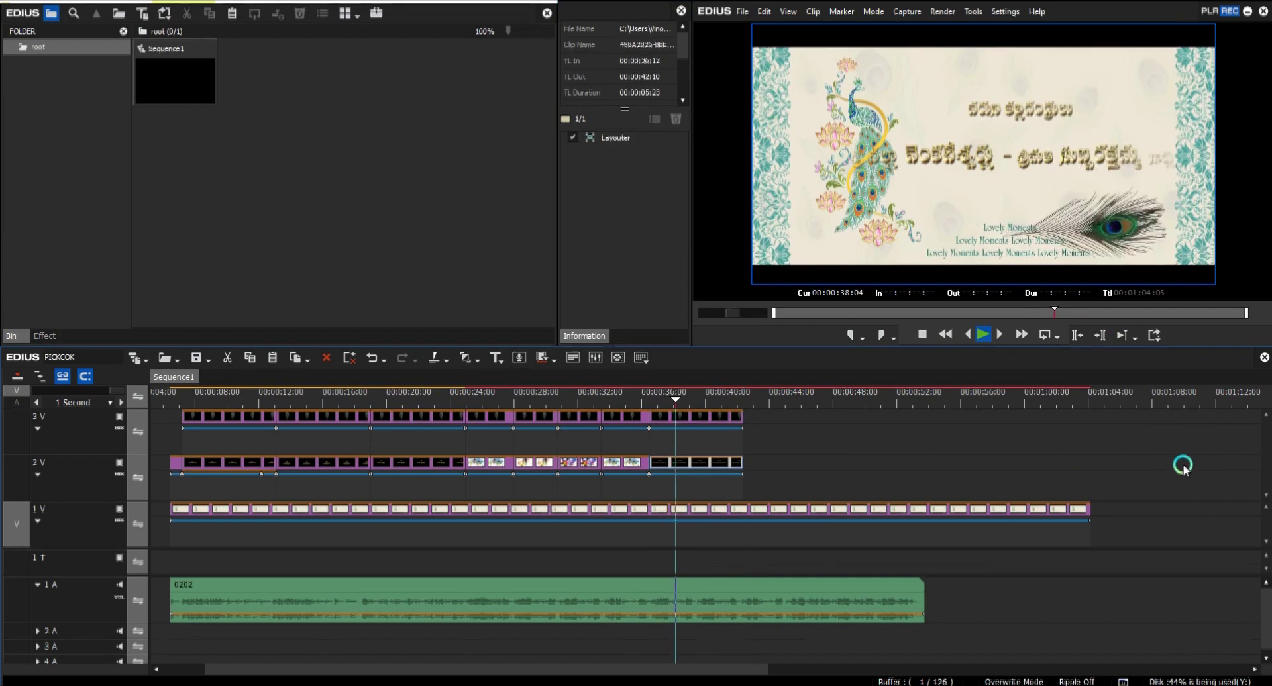
# Set the new title's stretch to 64.30% within its animated crop layout and play back the result.
pyautogui.doubleClick(623, 141)
pyautogui.click(275, 486)
pyautogui.click(452, 64)
pyautogui.moveTo(369, 477); pyautogui.dragTo(1031, 494)
pyautogui.moveTo(540, 496); pyautogui.dragTo(1161, 532)
pyautogui.click(1172, 670)
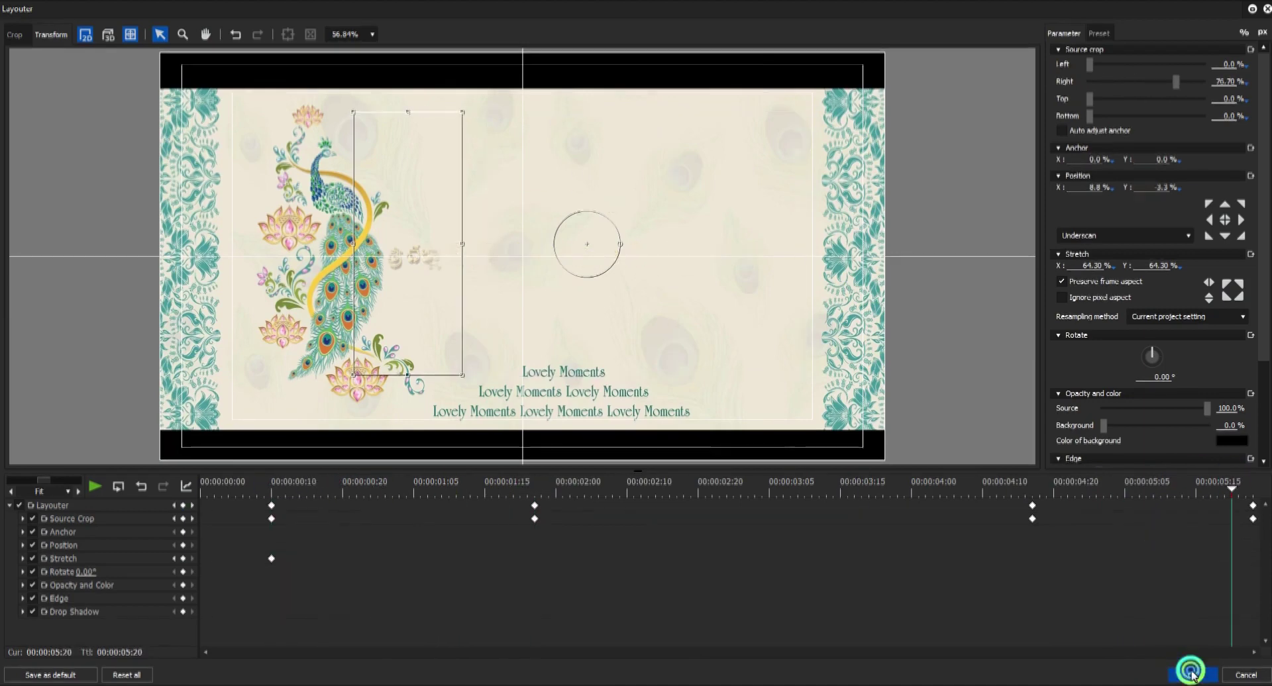
pyautogui.click(633, 396)
pyautogui.moveTo(752, 669); pyautogui.dragTo(801, 671)
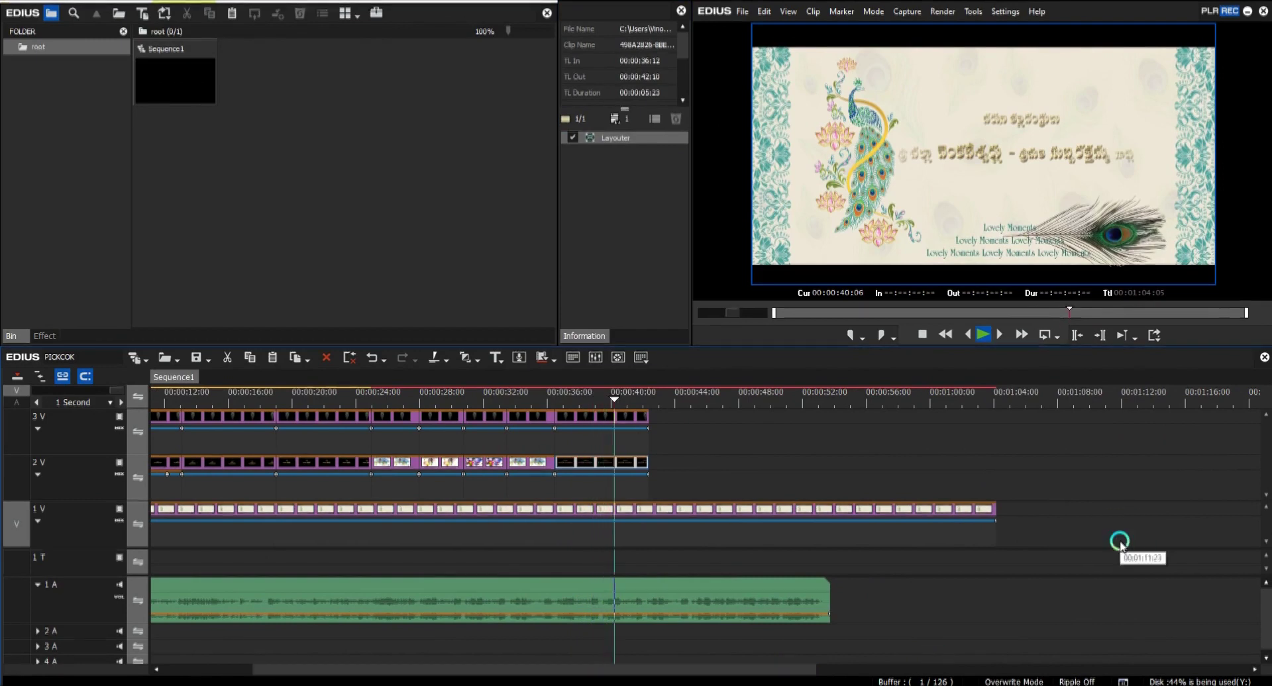
# Place title image 37676E03 at 00:00:42:10 on track 2V and paste a copy of the last feather clip above it on 3V.
pyautogui.click(647, 398)
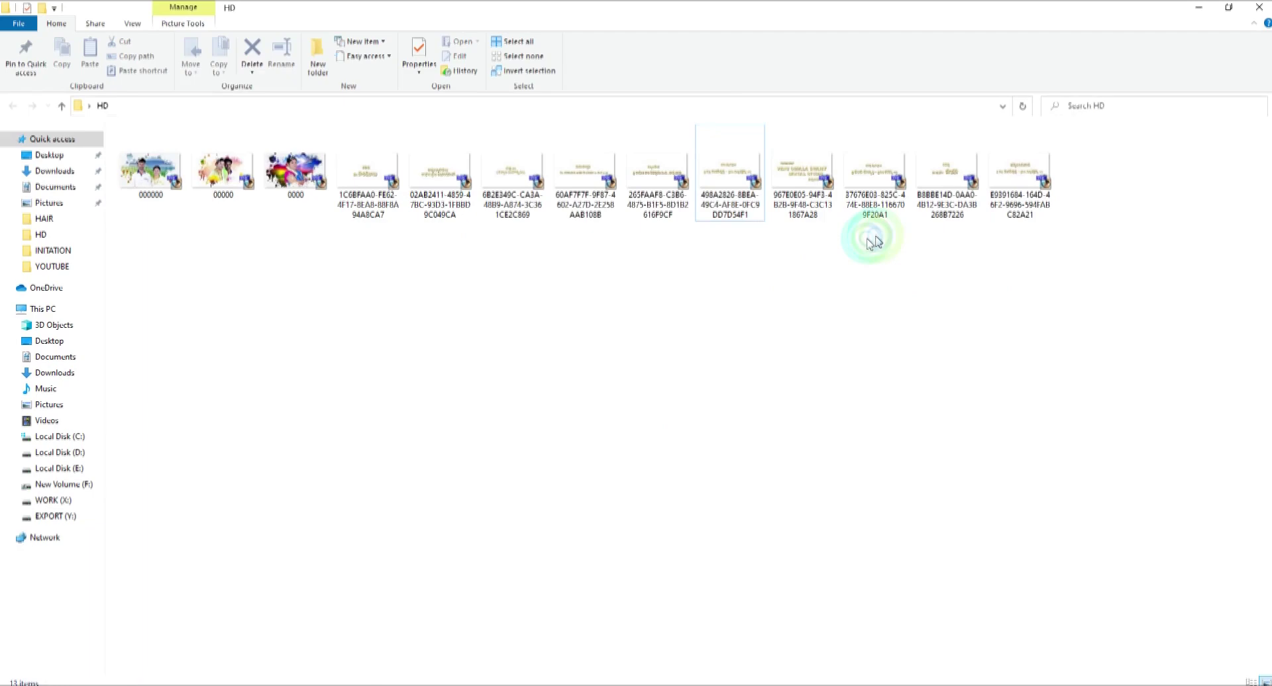
pyautogui.click(885, 171)
pyautogui.moveTo(902, 623); pyautogui.dragTo(732, 467)
pyautogui.click(647, 426)
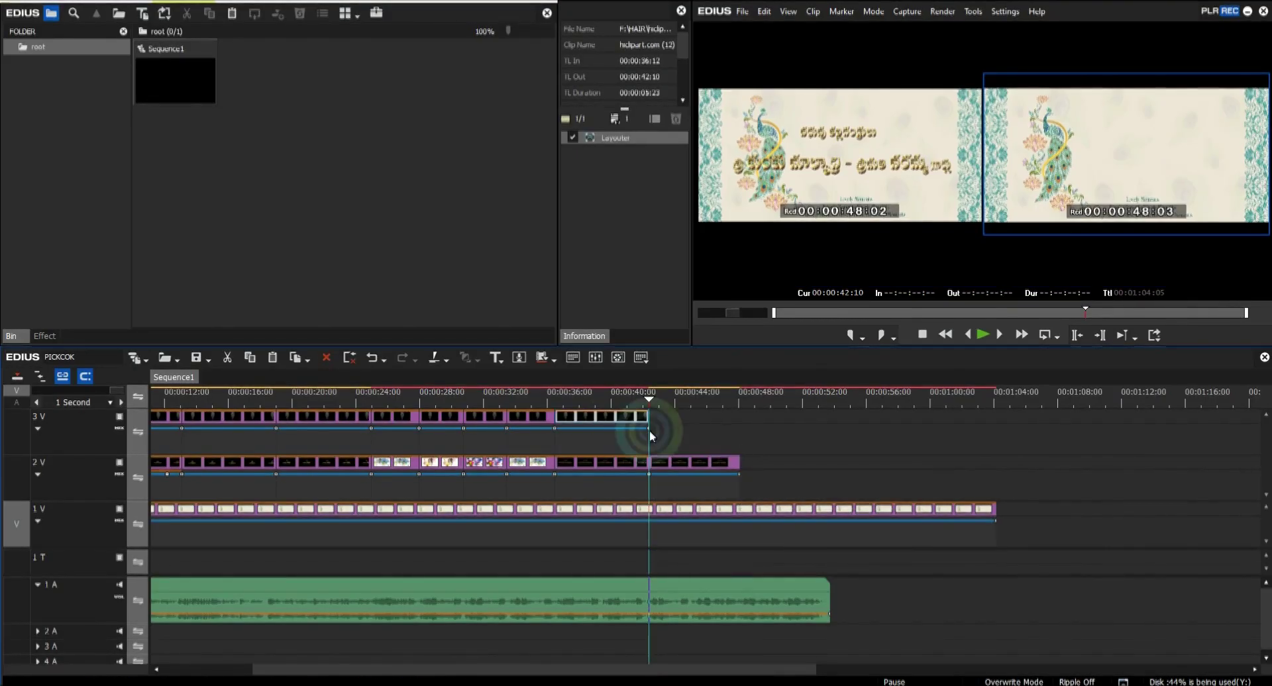
pyautogui.rightClick(715, 424)
pyautogui.click(797, 484)
# Extend the second parents title to 00:00:48:08, apply the previous title's animated layout to it and play it back.
pyautogui.click(736, 398)
pyautogui.moveTo(738, 465); pyautogui.dragTo(743, 464)
pyautogui.click(745, 398)
pyautogui.click(604, 470)
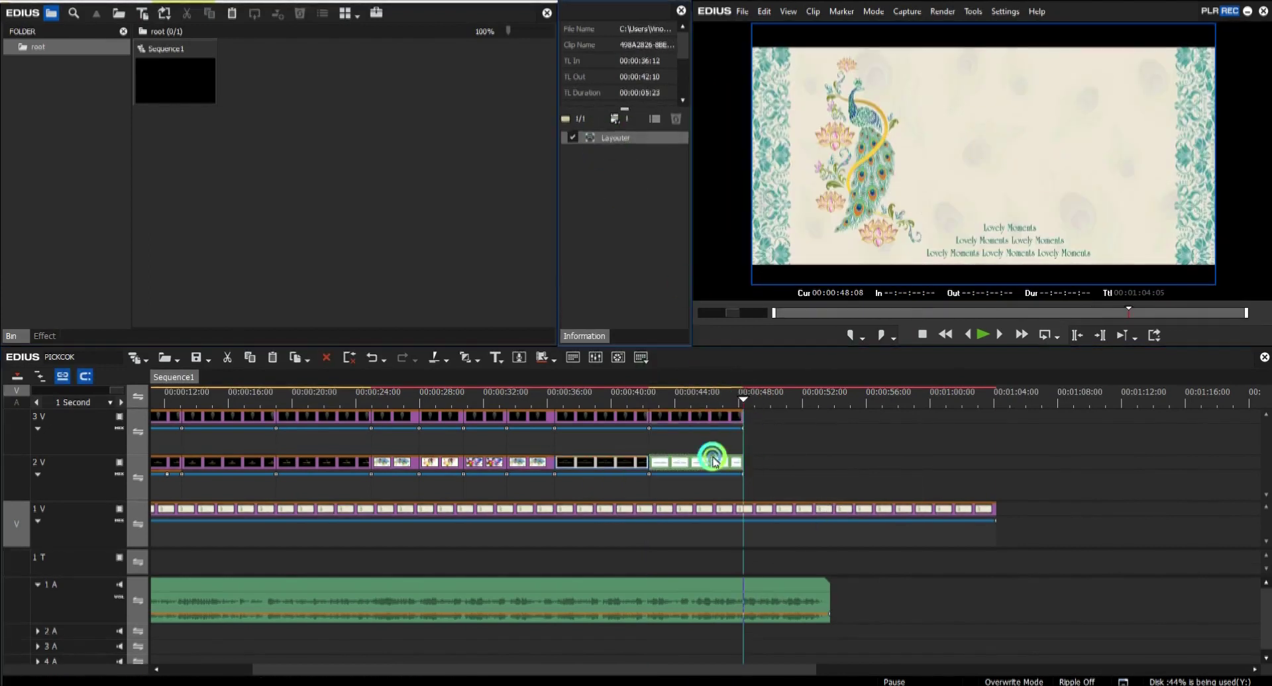
pyautogui.click(650, 398)
pyautogui.click(683, 418)
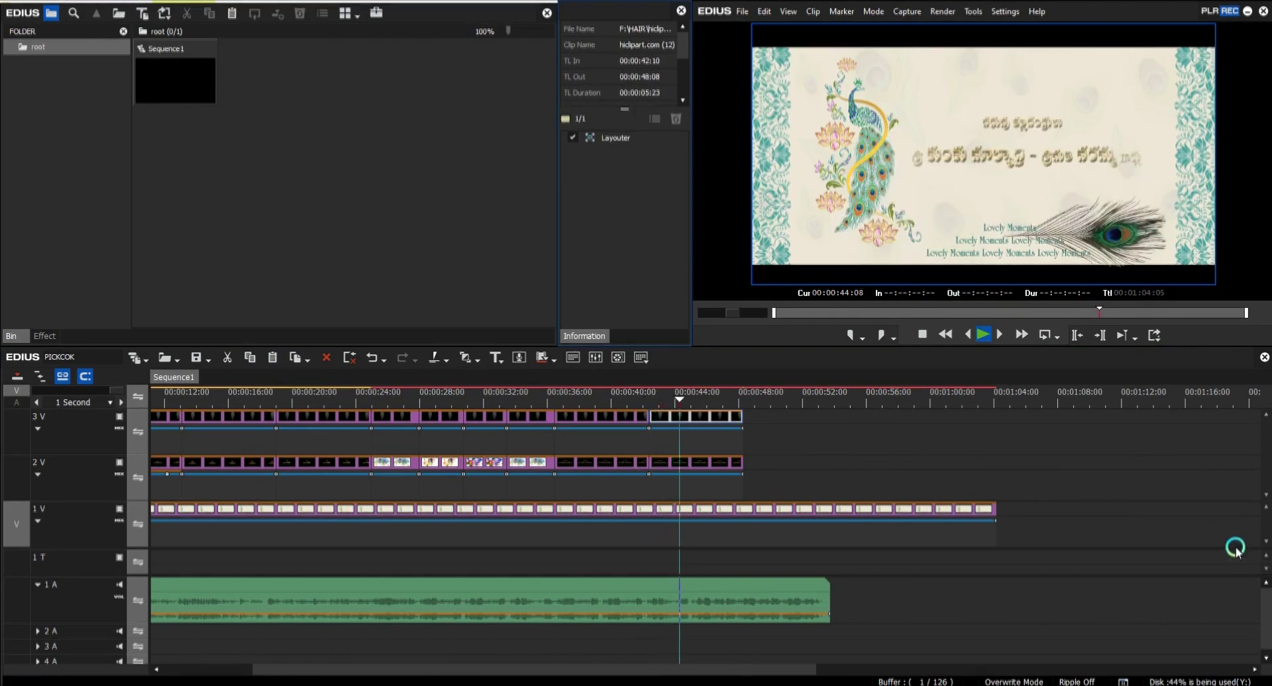
# Split the music clip 0202 at 00:00:24:24 and paste a copy of its second part at 00:00:53:19 on track 1A.
pyautogui.moveTo(761, 669); pyautogui.dragTo(703, 669)
pyautogui.click(809, 402)
pyautogui.click(477, 398)
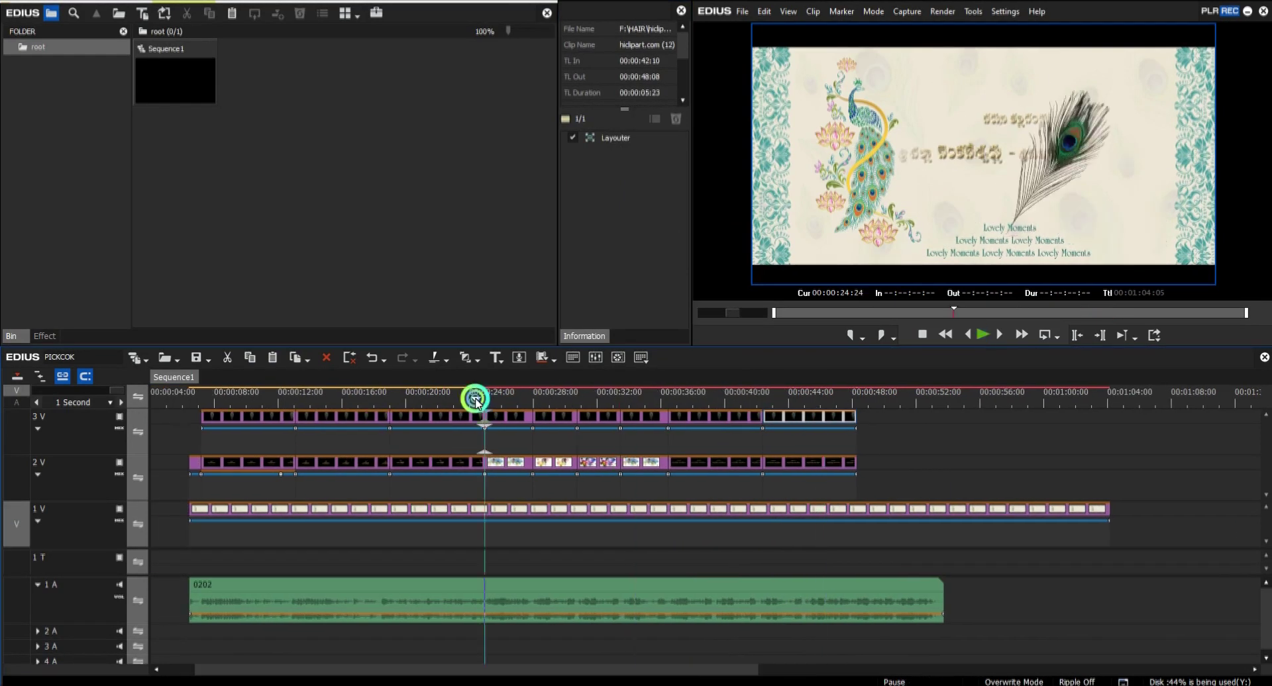
pyautogui.click(530, 593)
pyautogui.press('c')
pyautogui.hotkey('ctrl', 'c')
pyautogui.click(934, 403)
pyautogui.press('s')
pyautogui.rightClick(1026, 606)
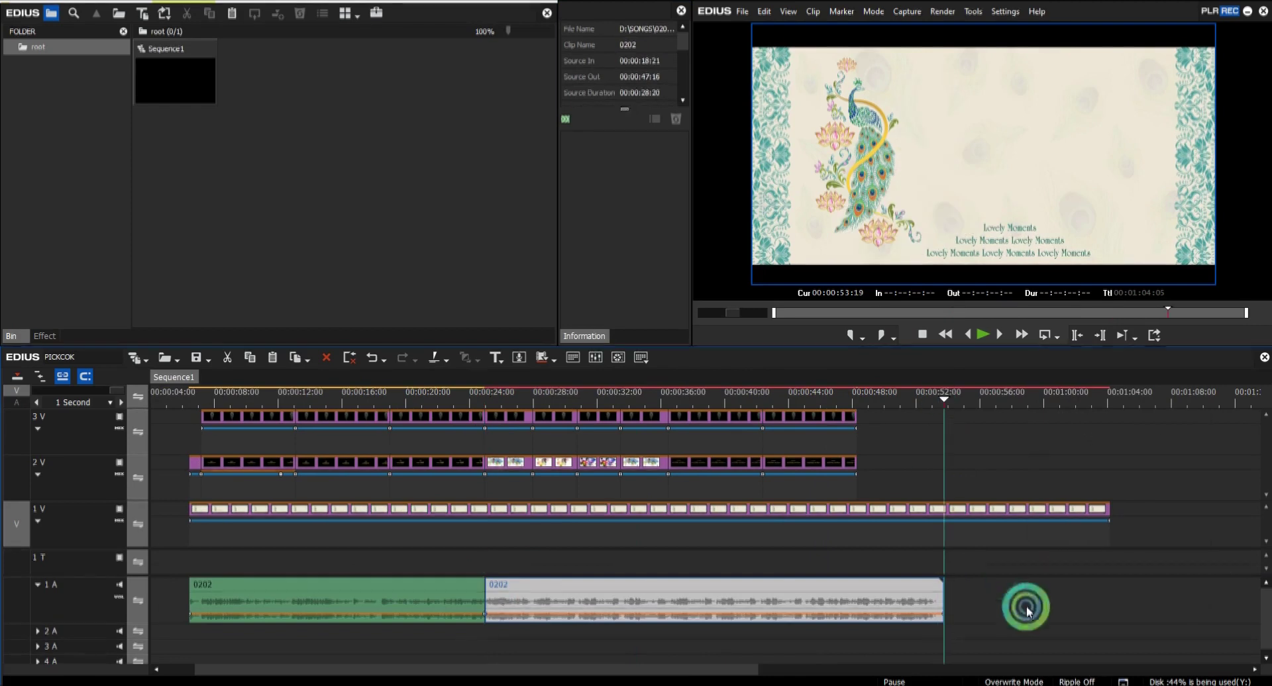
pyautogui.click(1033, 474)
# Move the copied music clip back to start at 00:00:48:08, fade the audio at the join and play it back.
pyautogui.moveTo(999, 601); pyautogui.dragTo(912, 601)
pyautogui.click(839, 398)
pyautogui.press('space')
pyautogui.moveTo(682, 669); pyautogui.dragTo(721, 669)
pyautogui.click(778, 397)
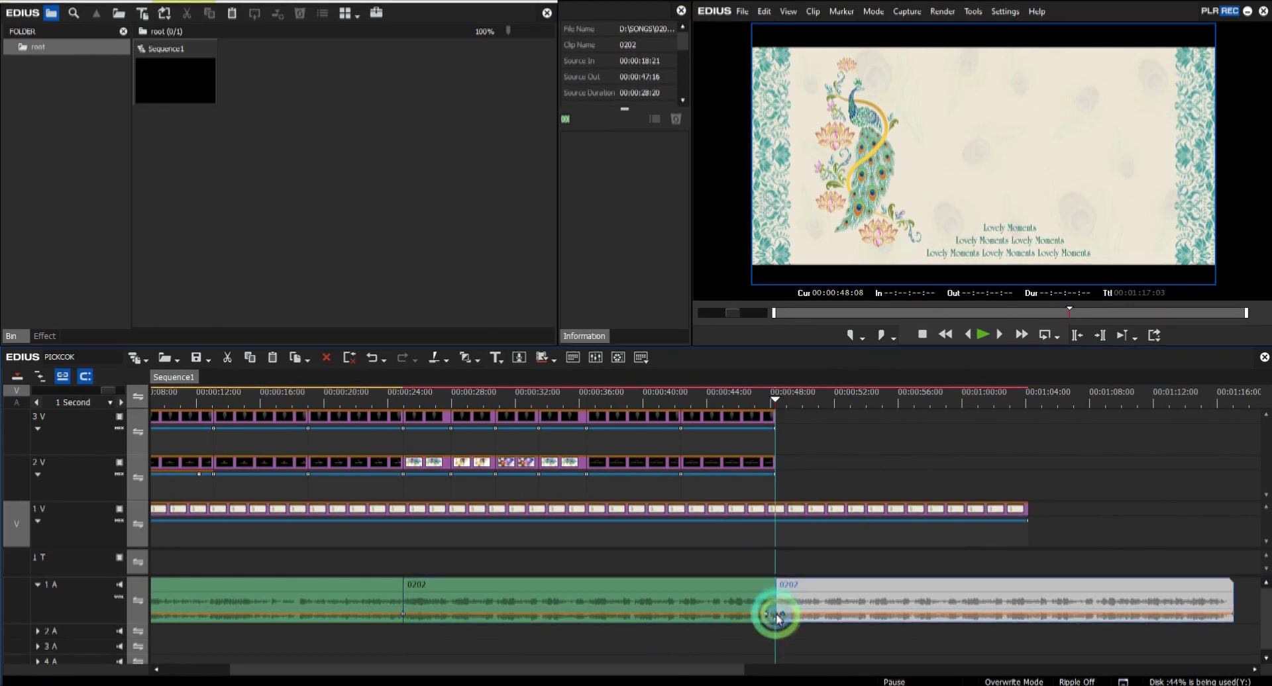
pyautogui.click(734, 398)
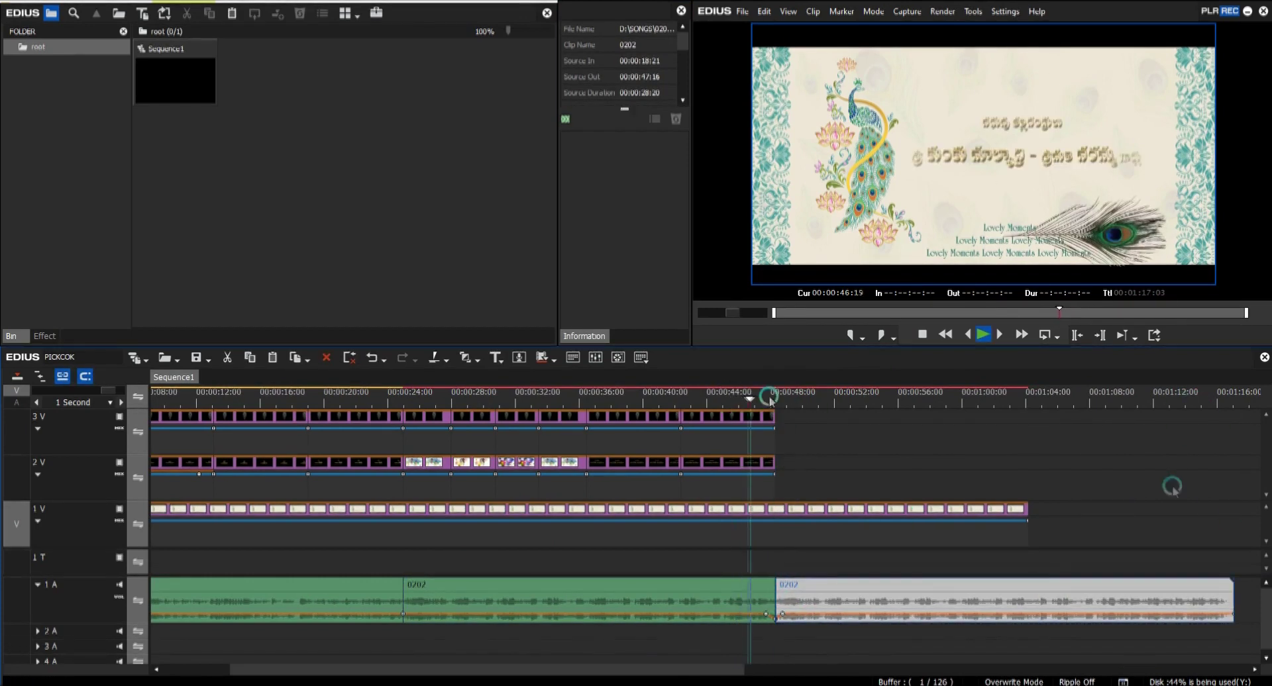
# Add title image 60AF7F7F at 00:00:48:08 on track 2V and extend it to 00:00:54:00.
pyautogui.moveTo(735, 670); pyautogui.dragTo(772, 670)
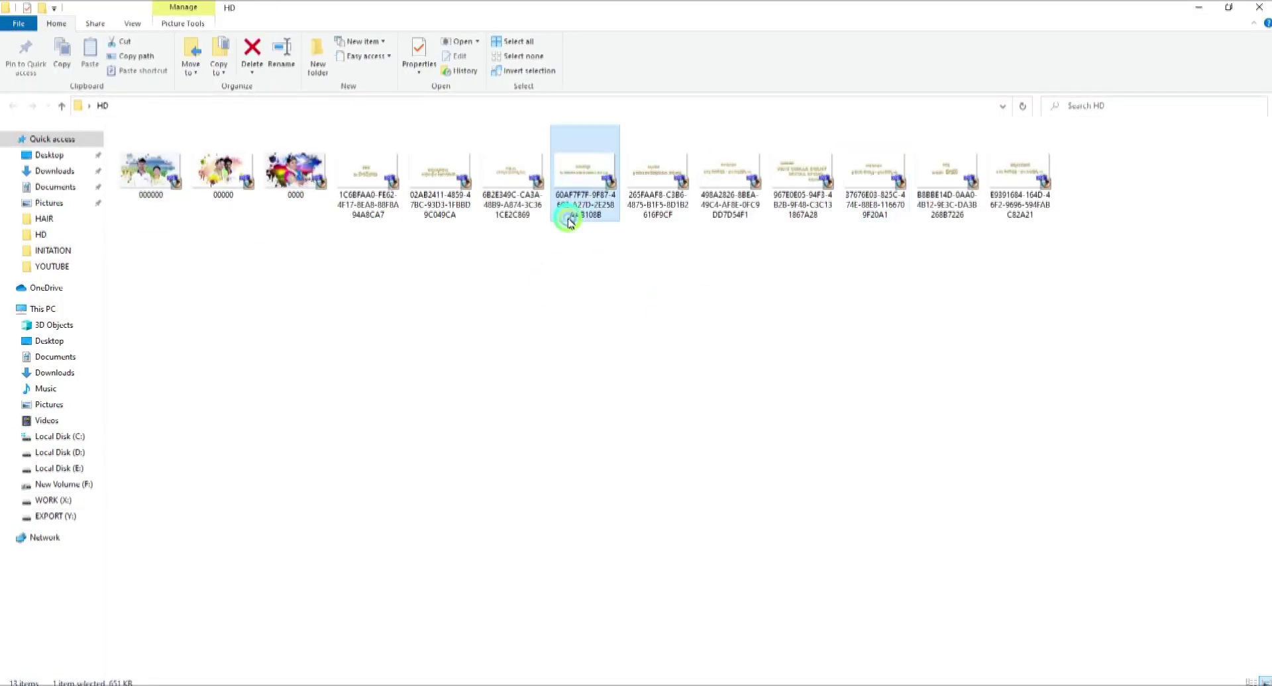
pyautogui.moveTo(569, 220); pyautogui.dragTo(785, 463)
pyautogui.hotkey('alt', 'Tab')
pyautogui.hotkey('alt', 'Tab')
pyautogui.click(766, 405)
pyautogui.press('space')
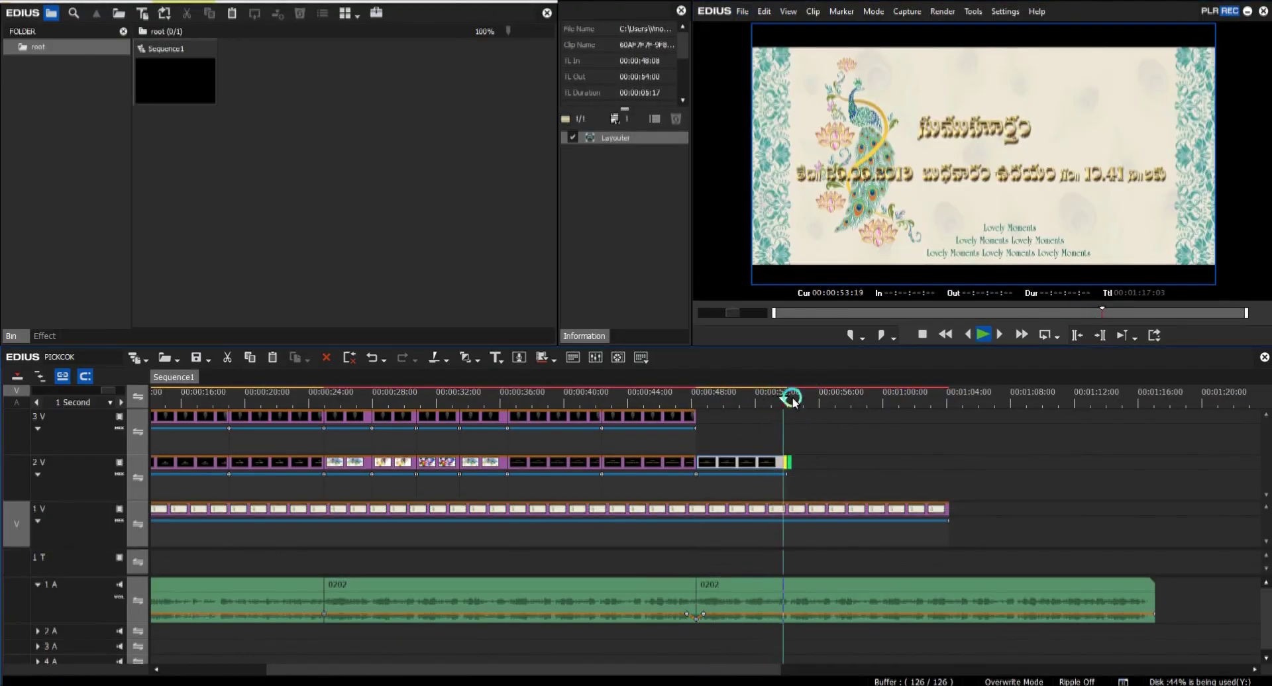
# Apply the previous title's animated crop layout to the wedding date title and check its reveal.
pyautogui.click(789, 395)
pyautogui.click(767, 459)
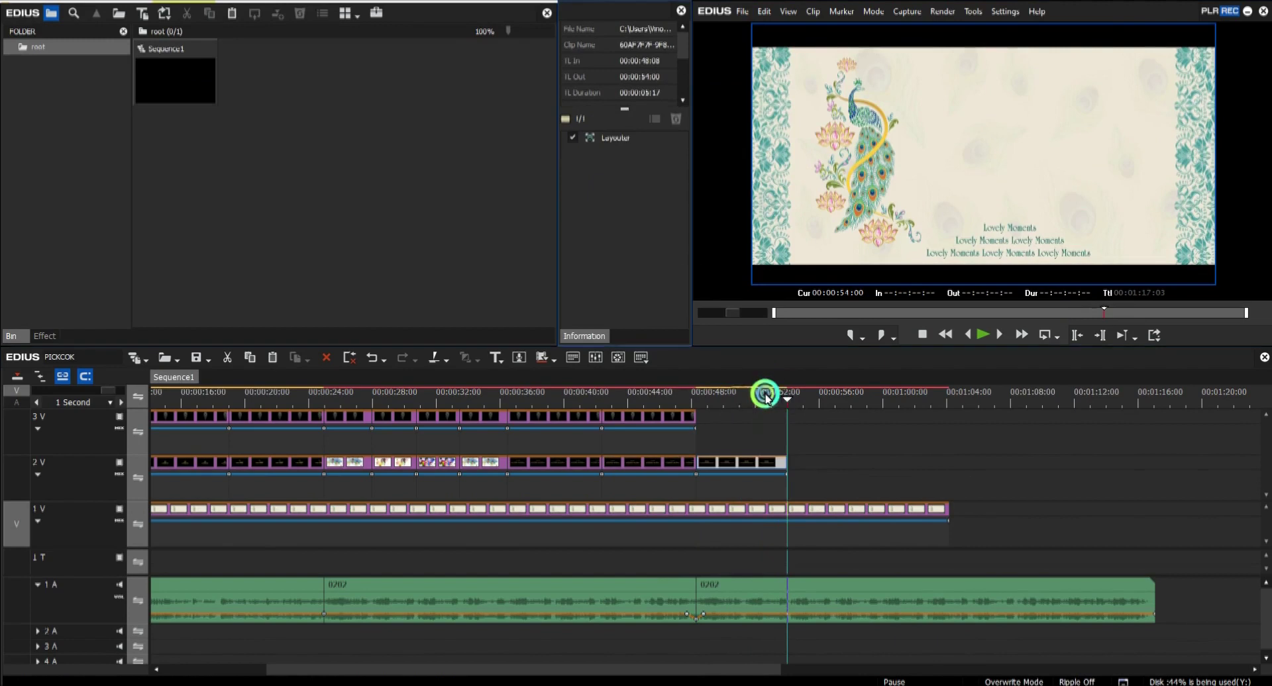
pyautogui.moveTo(761, 392); pyautogui.dragTo(731, 396)
# Paste a feather clip at 00:00:48:08 on track 3V and extend the wedding date title to its end at 00:00:54:06.
pyautogui.rightClick(815, 424)
pyautogui.click(835, 454)
pyautogui.moveTo(800, 423); pyautogui.dragTo(733, 422)
pyautogui.click(787, 396)
pyautogui.moveTo(785, 462); pyautogui.dragTo(791, 461)
pyautogui.click(793, 401)
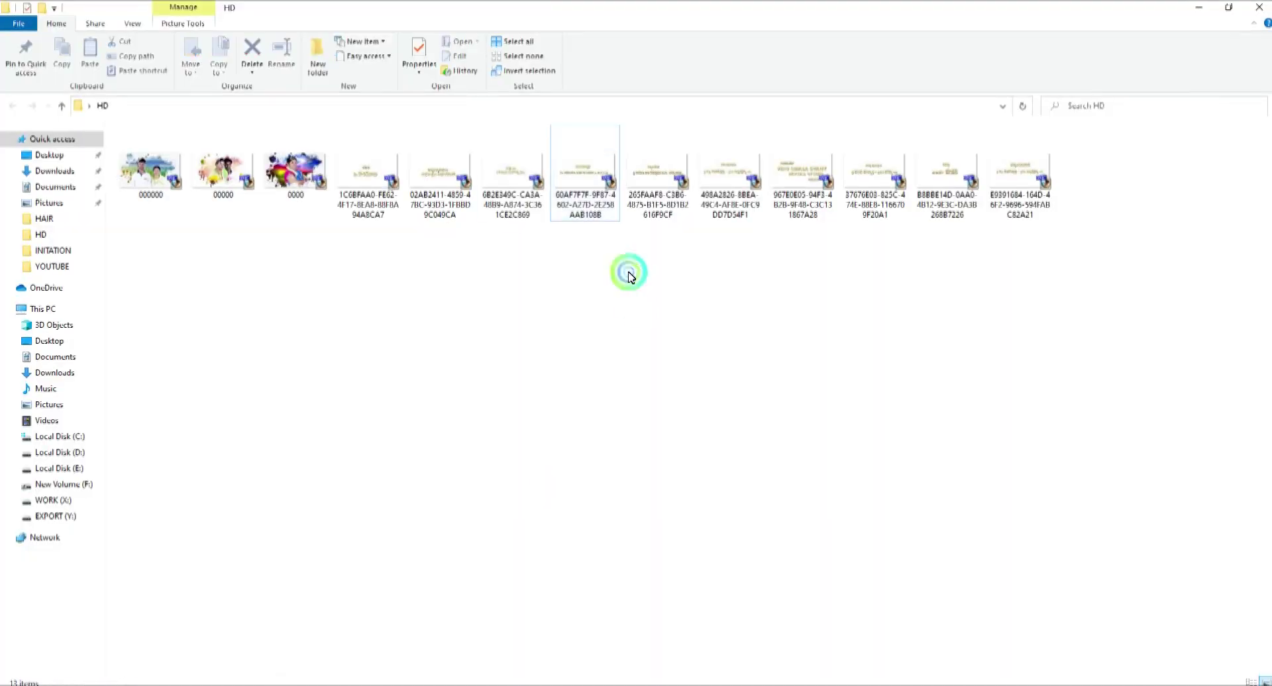
# Find title image 265FAAF8 in the HD folder and place it at 00:00:54:06 on track 2V in EDIUS.
pyautogui.click(424, 199)
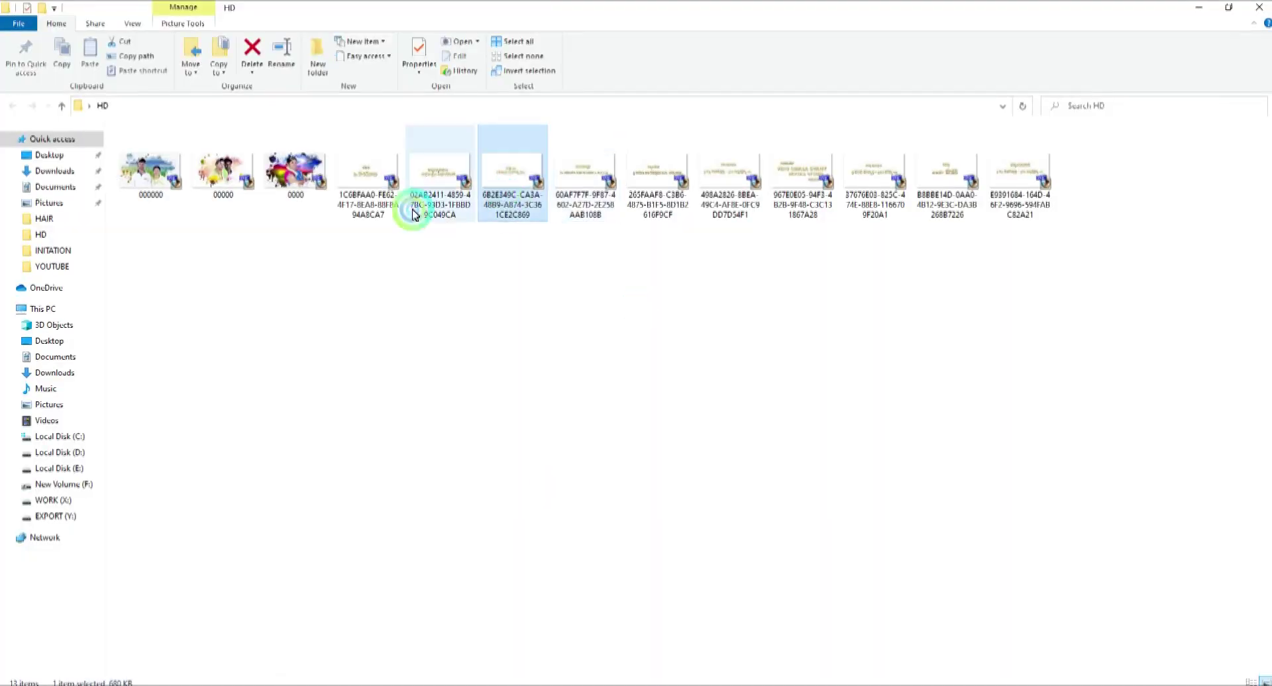
pyautogui.click(1037, 217)
pyautogui.doubleClick(648, 189)
pyautogui.doubleClick(683, 158)
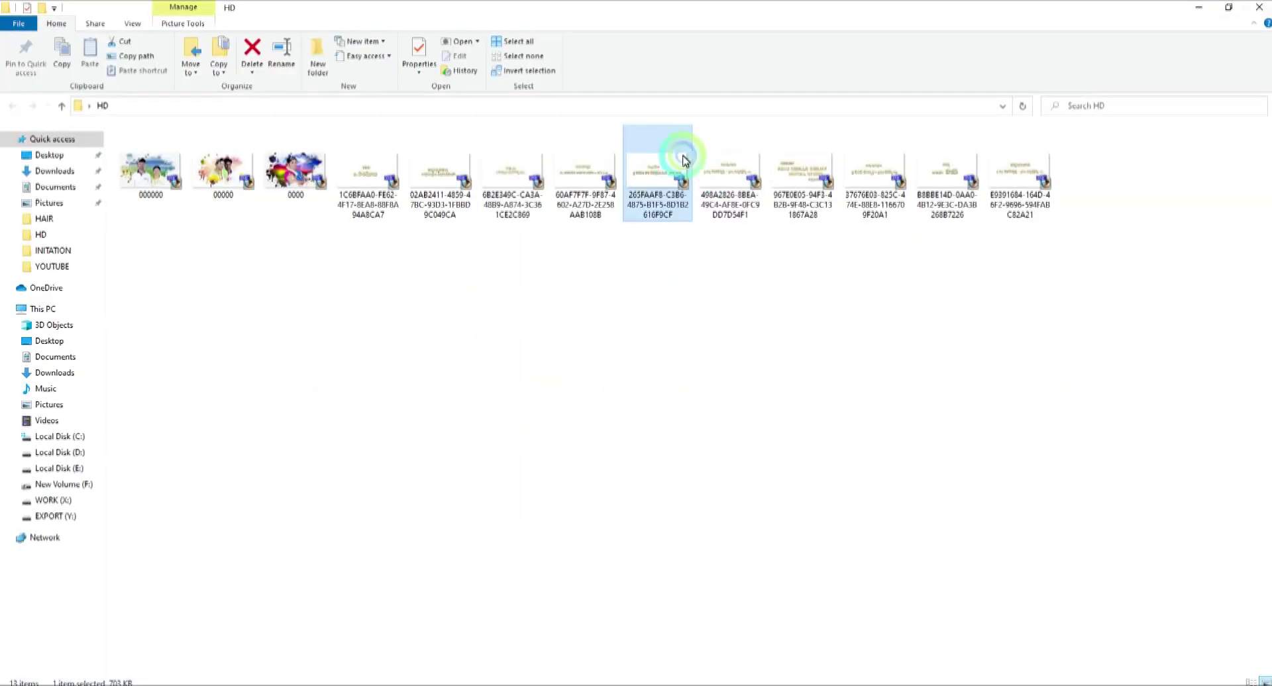
pyautogui.moveTo(739, 685); pyautogui.dragTo(877, 540)
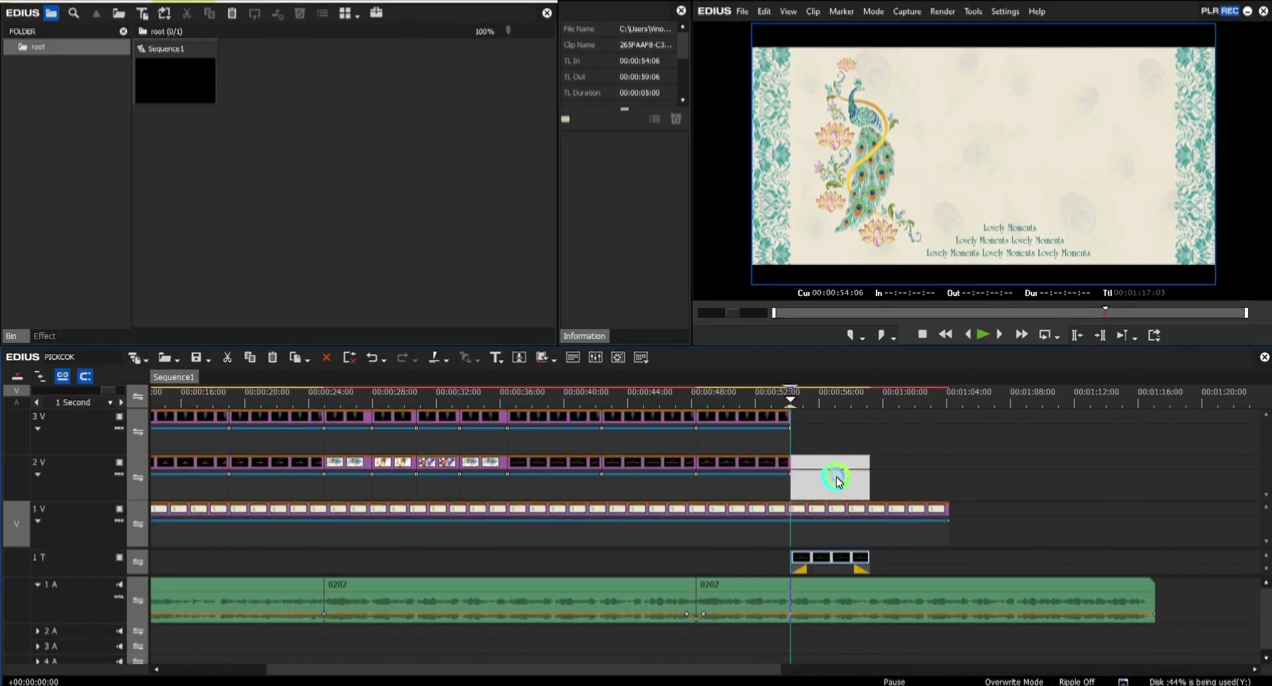
pyautogui.moveTo(836, 477); pyautogui.dragTo(839, 477)
# Play back the venue title and extend its clip to 00:00:59:22.
pyautogui.press('space')
pyautogui.moveTo(738, 671); pyautogui.dragTo(784, 671)
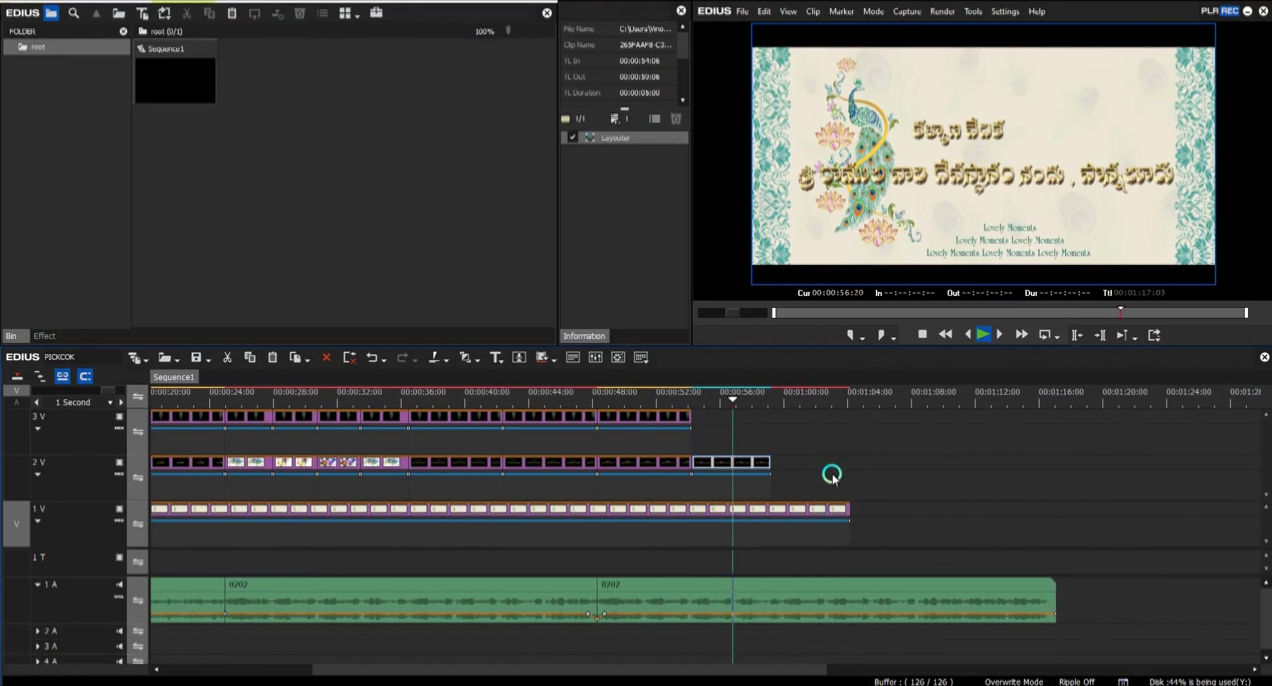
pyautogui.click(769, 397)
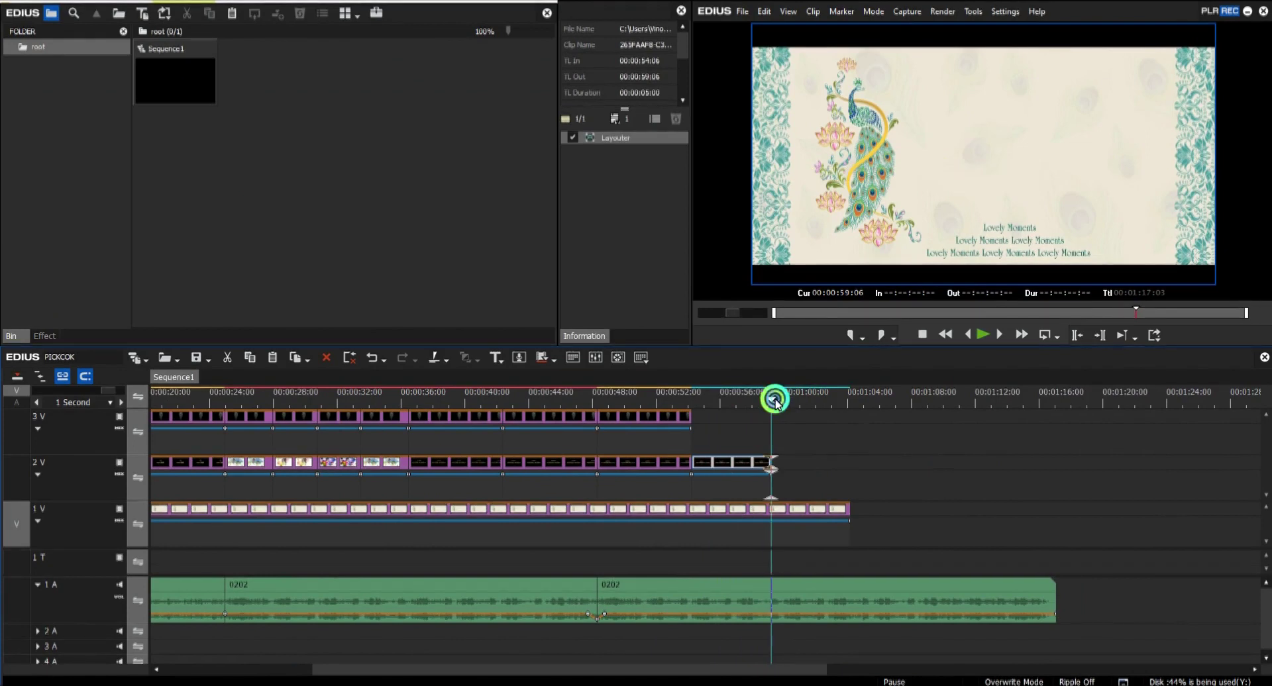
pyautogui.moveTo(770, 466); pyautogui.dragTo(782, 466)
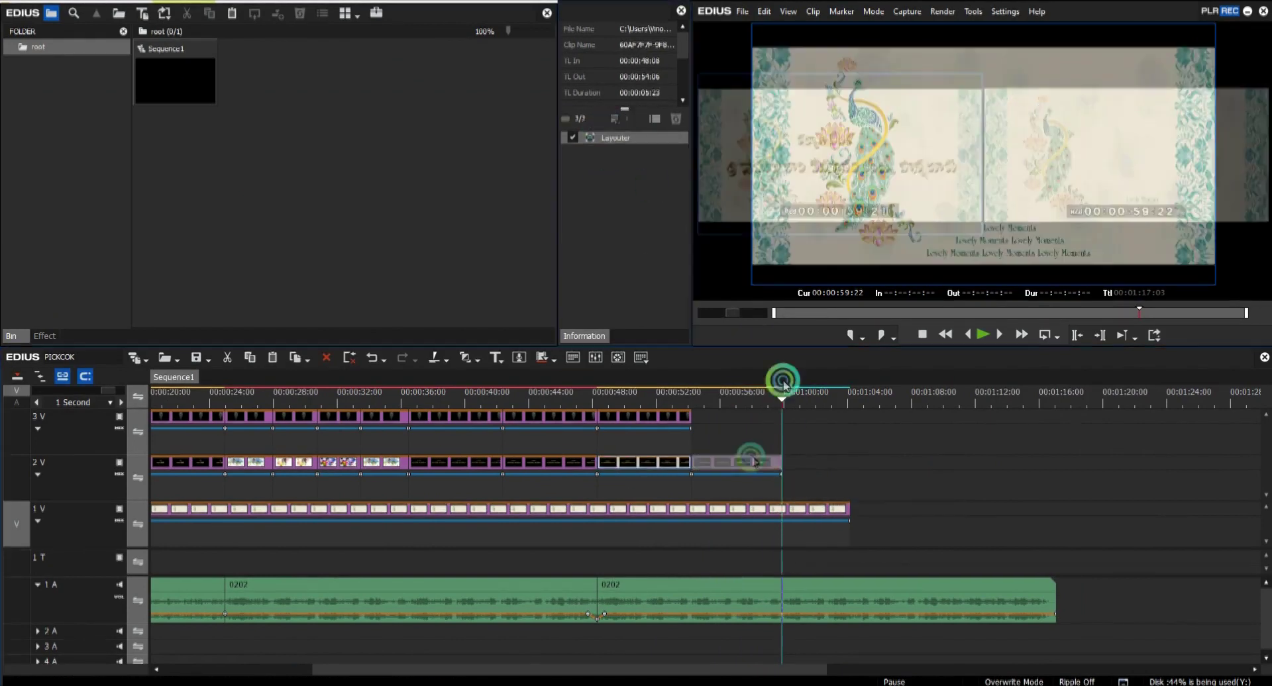
# Apply the previous title's animated layout to the venue title and paste a feather clip above it on track 3V.
pyautogui.click(715, 404)
pyautogui.rightClick(799, 435)
pyautogui.click(821, 496)
# Extend the venue title to the end of its feather clip and the background on track 1V to the end of the music.
pyautogui.moveTo(792, 422); pyautogui.dragTo(787, 463)
pyautogui.moveTo(849, 510); pyautogui.dragTo(1055, 509)
pyautogui.moveTo(786, 403)
pyautogui.mouseDown()
pyautogui.moveTo(735, 405)
pyautogui.moveTo(786, 404)
pyautogui.mouseUp()
# Find title image 02AB2411 in its folder and place it at 00:01:00:04 on track 2V in EDIUS.
pyautogui.click(237, 685)
pyautogui.click(318, 648)
pyautogui.click(458, 164)
pyautogui.moveTo(458, 165); pyautogui.dragTo(725, 685)
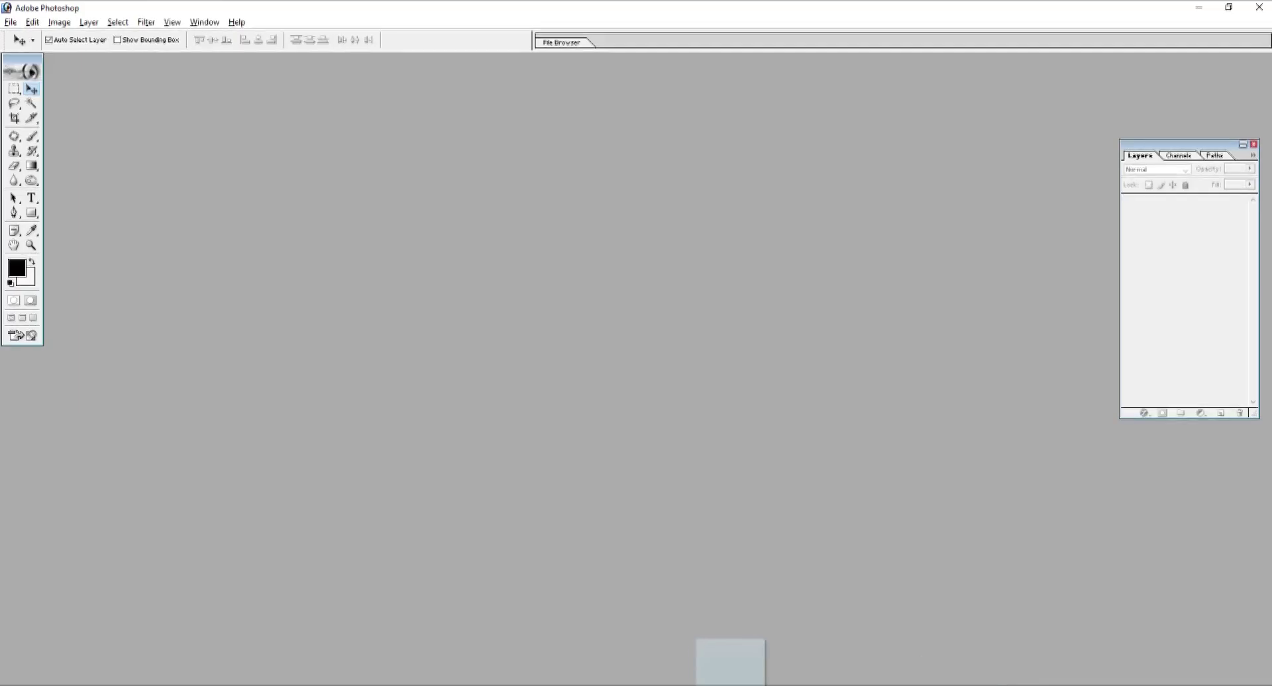
pyautogui.hotkey('alt', 'Tab')
pyautogui.moveTo(798, 477); pyautogui.dragTo(799, 477)
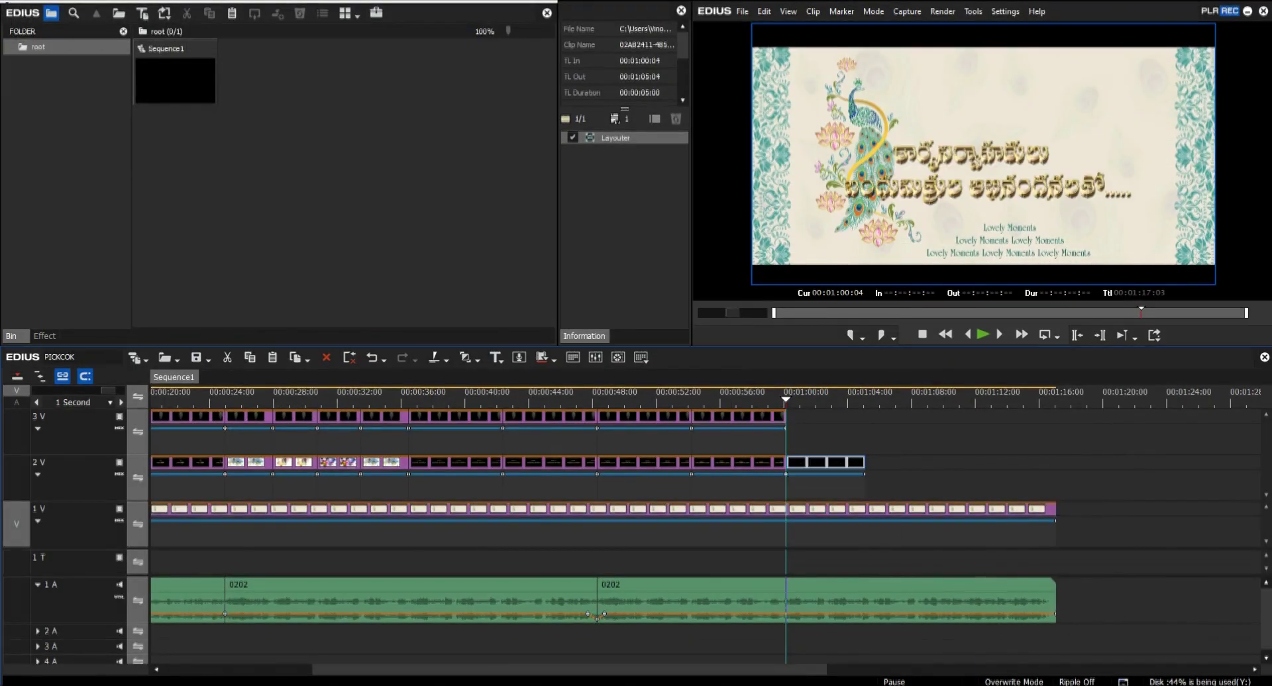
# Play back the new title, then paste a feather clip above it at 00:01:00:04 on track 3V, ending at 00:01:05:04.
pyautogui.moveTo(795, 671); pyautogui.dragTo(854, 670)
pyautogui.click(596, 323)
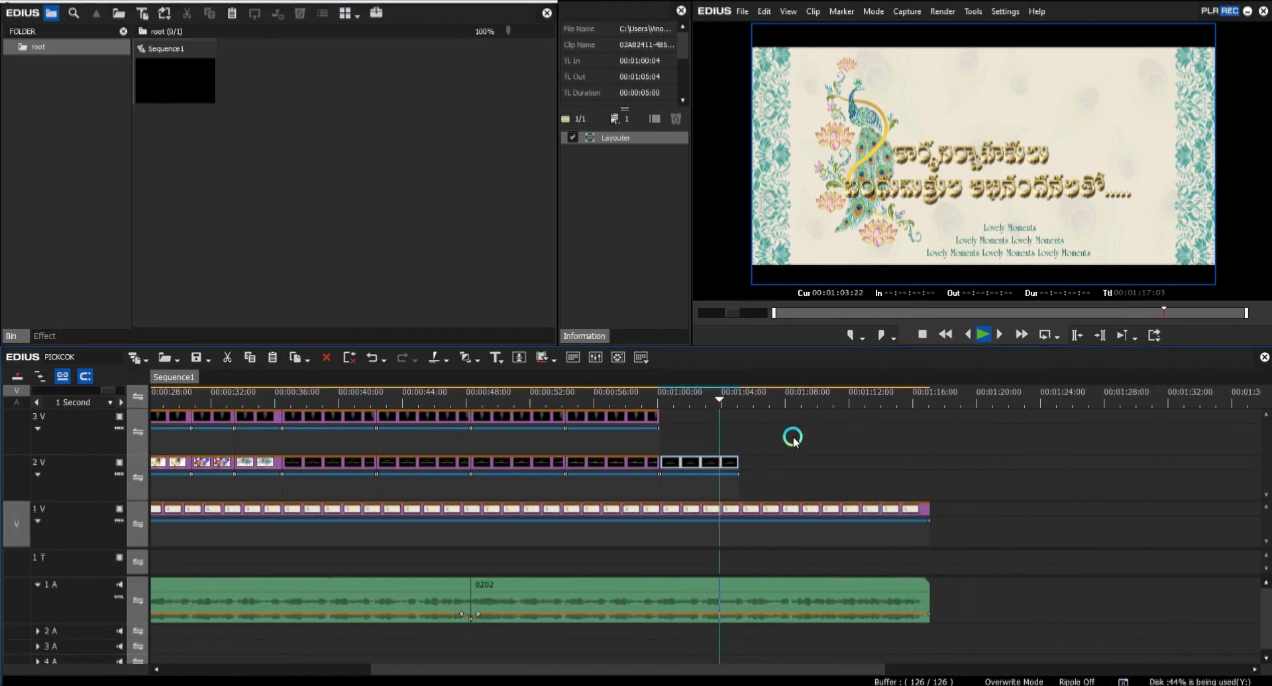
pyautogui.moveTo(744, 407); pyautogui.dragTo(659, 405)
pyautogui.rightClick(767, 435)
pyautogui.click(836, 501)
pyautogui.press('space')
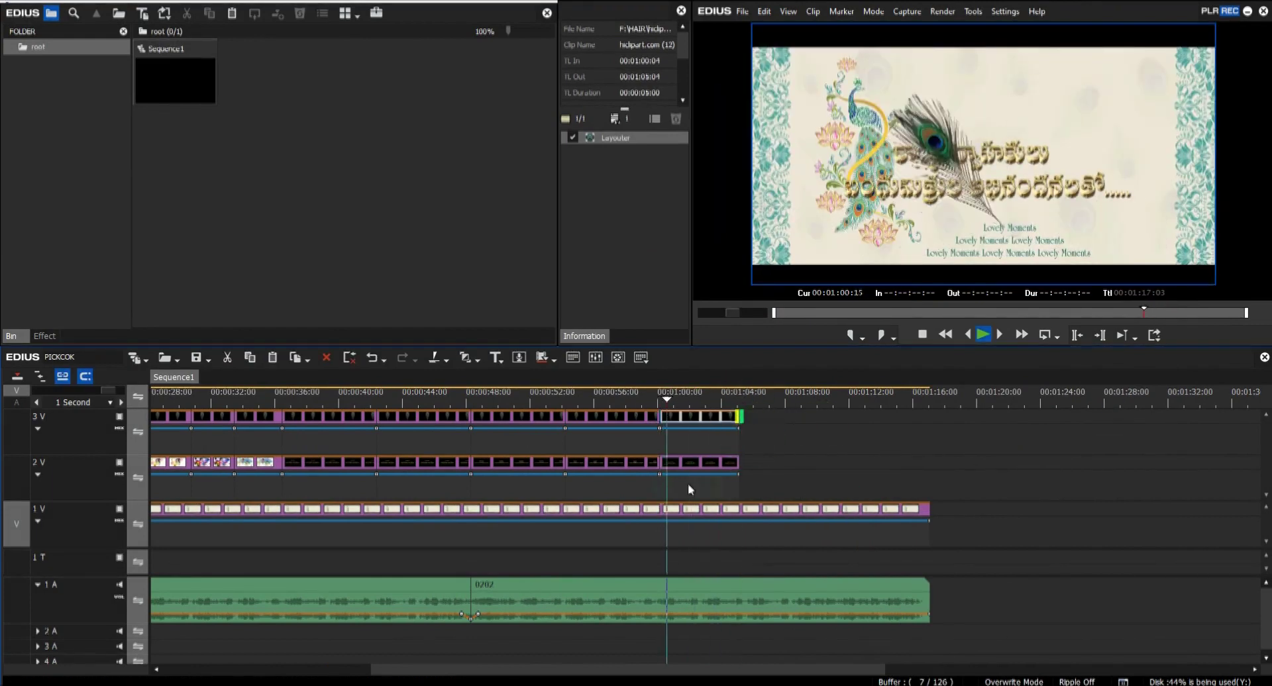
# Apply the previous title's animated layout to title 02AB2411 and play back the feather reveal.
pyautogui.press('space')
pyautogui.click(628, 463)
pyautogui.click(716, 461)
pyautogui.press('space')
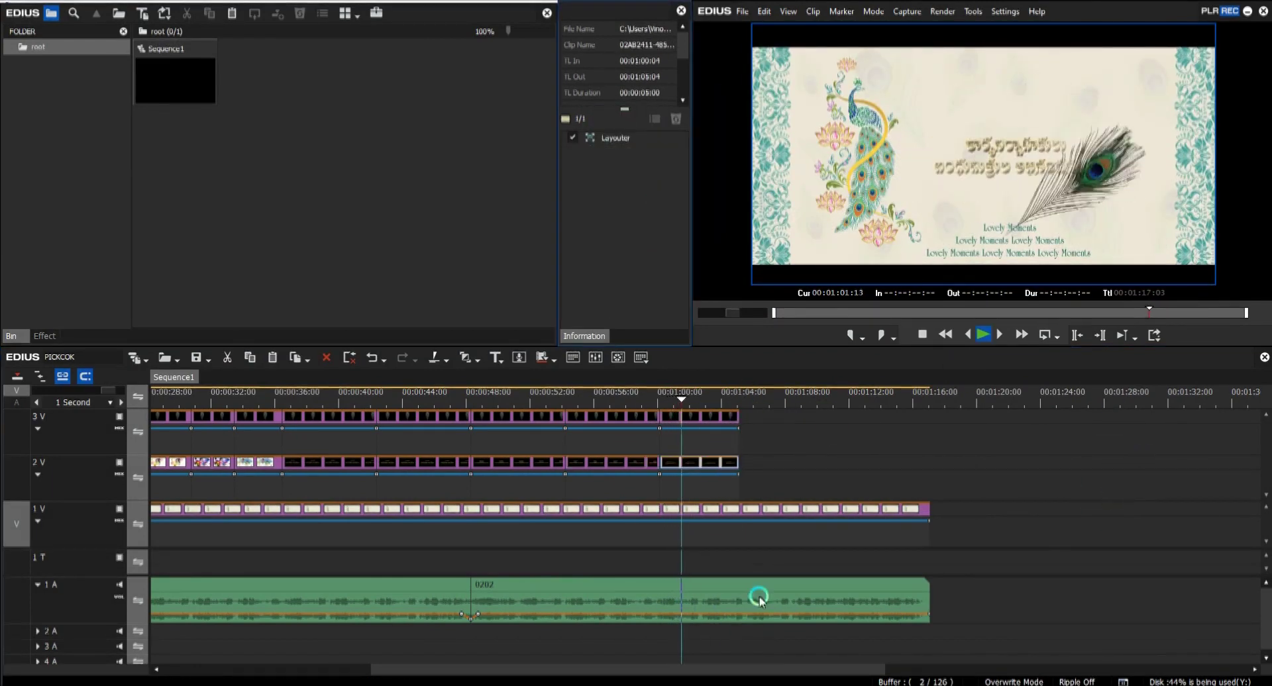
pyautogui.moveTo(808, 671); pyautogui.dragTo(840, 669)
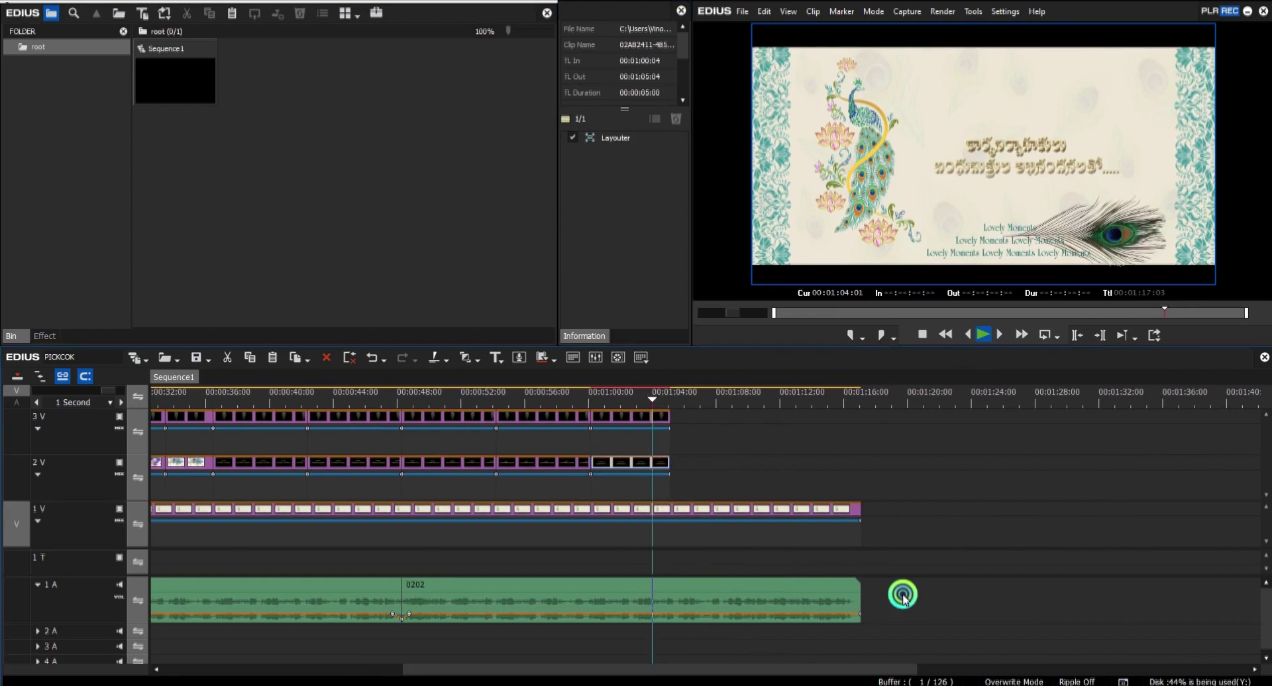
# Place title image E9391684 at 00:01:05:04 on track 2V and extend it to 00:01:11:04.
pyautogui.click(207, 685)
pyautogui.click(249, 670)
pyautogui.moveTo(999, 196); pyautogui.dragTo(675, 560)
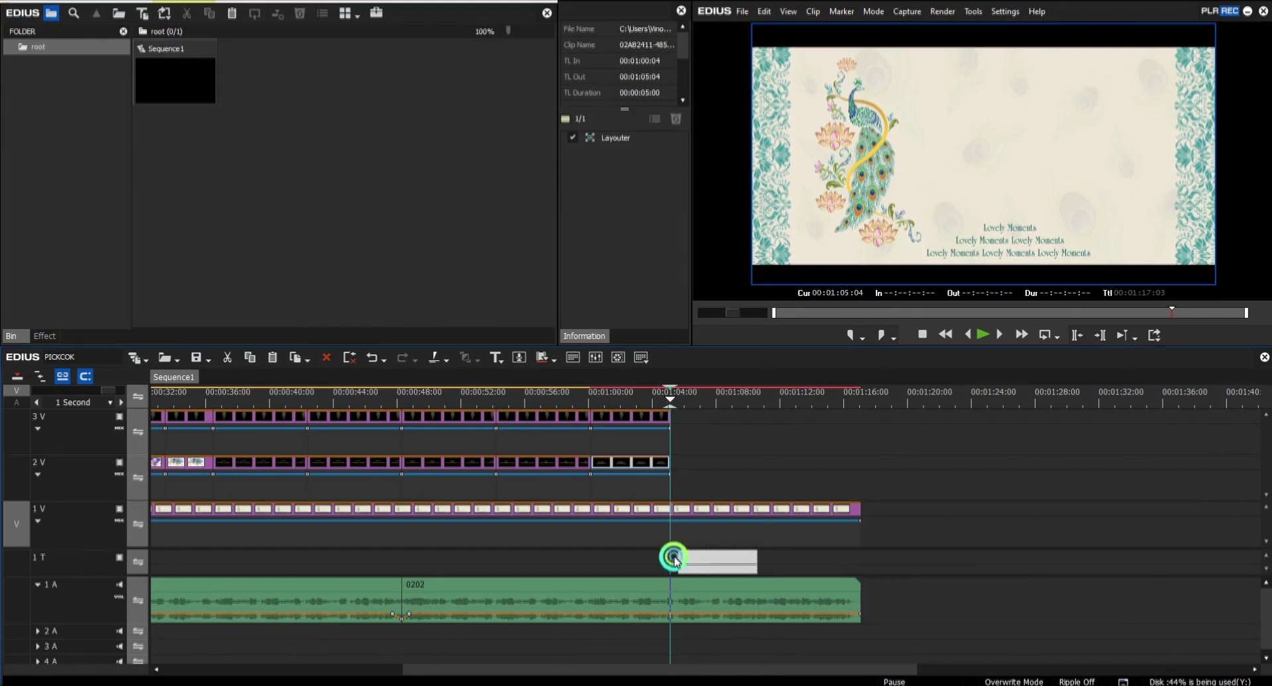
pyautogui.moveTo(704, 477); pyautogui.dragTo(706, 476)
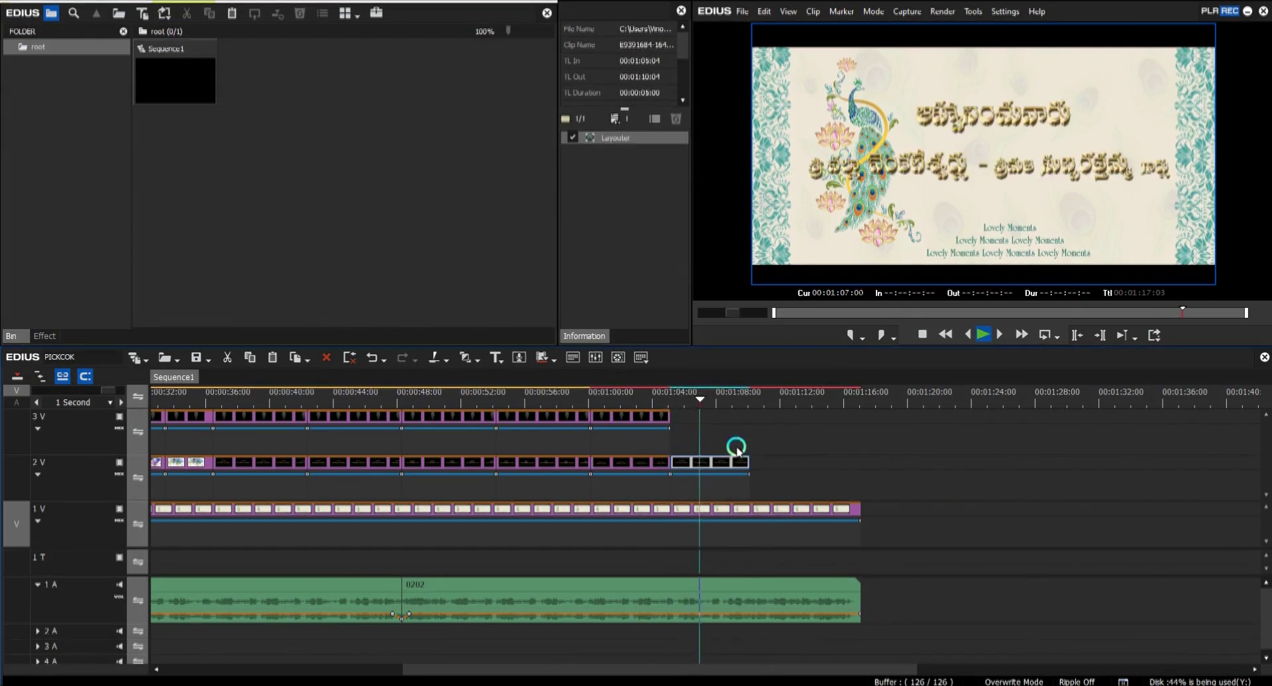
pyautogui.click(765, 403)
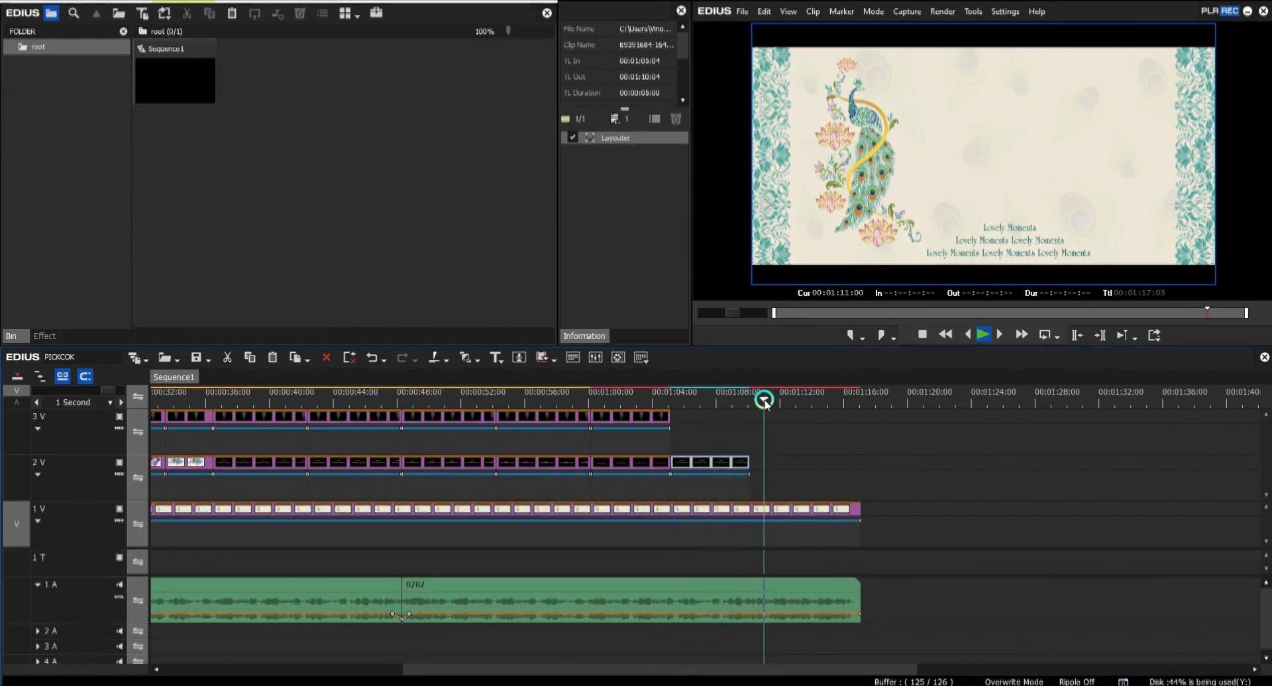
pyautogui.moveTo(749, 462); pyautogui.dragTo(765, 463)
# Copy a feather clip onto track 3V above title E9391684, aligned with the title's end at 00:01:11:04.
pyautogui.click(540, 416)
pyautogui.rightClick(756, 424)
pyautogui.click(801, 491)
pyautogui.moveTo(796, 421); pyautogui.dragTo(670, 426)
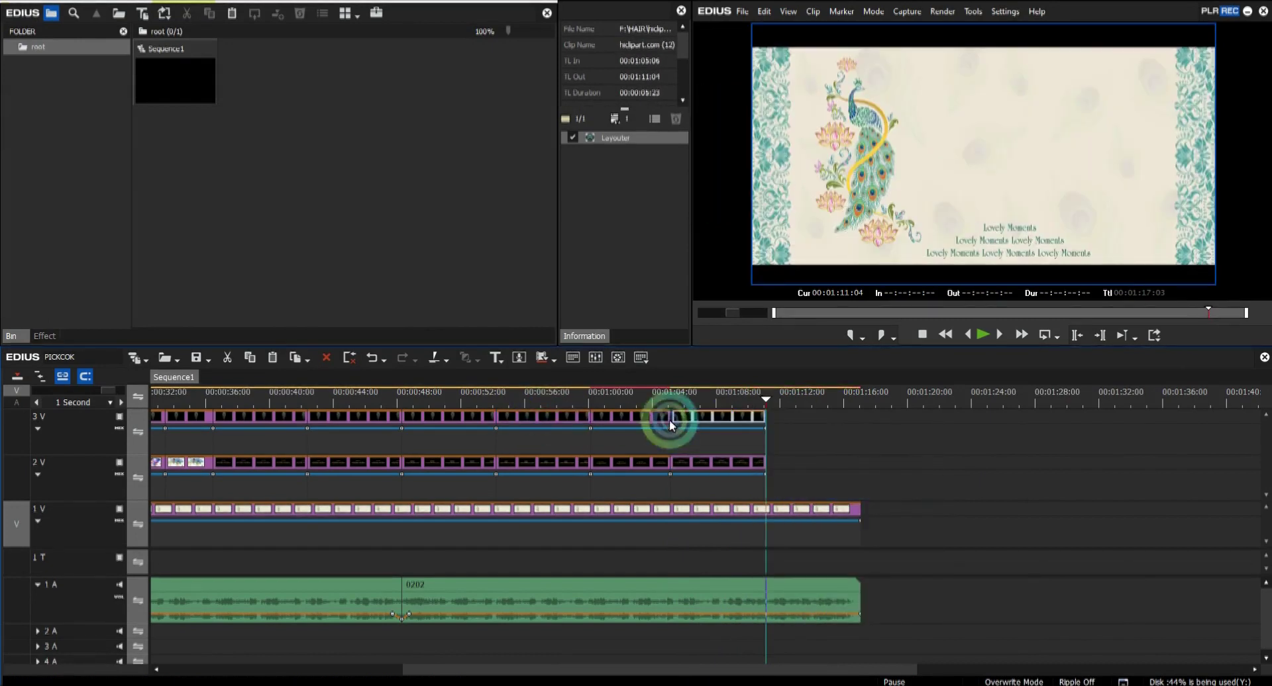
# Apply the venue title's animated layout to title E9391684 and play back the reveal.
pyautogui.click(555, 464)
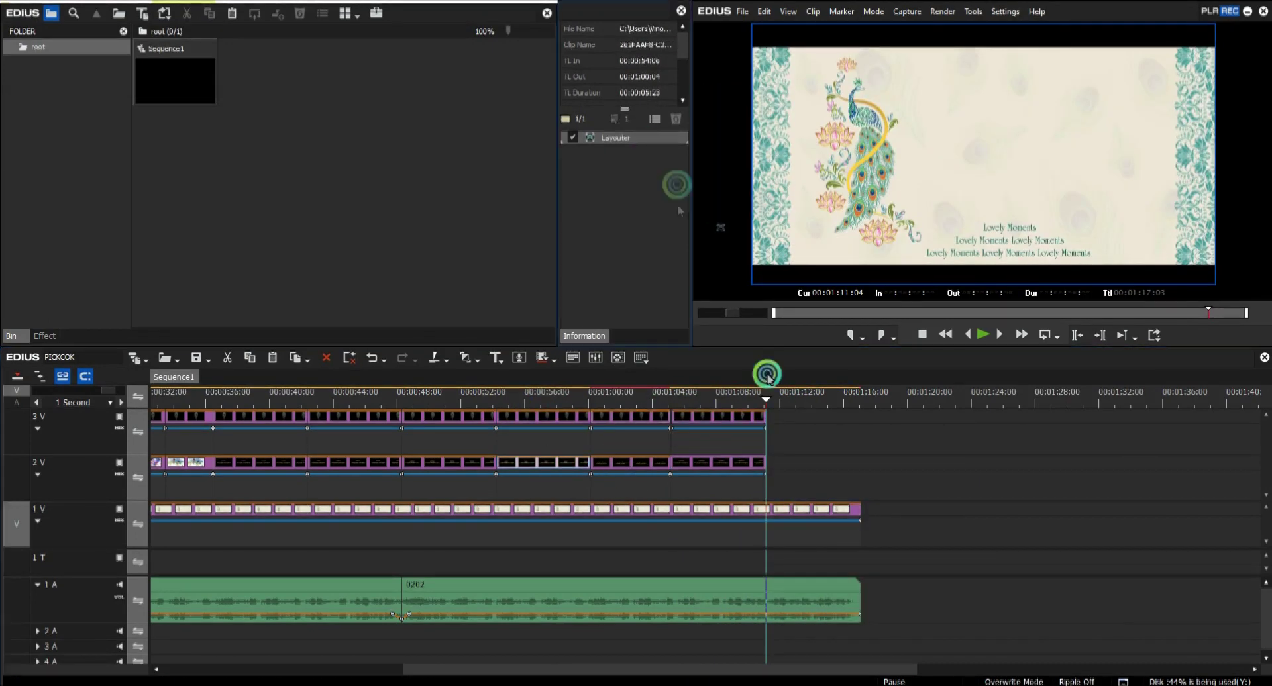
pyautogui.click(749, 402)
pyautogui.press('a')
pyautogui.press('space')
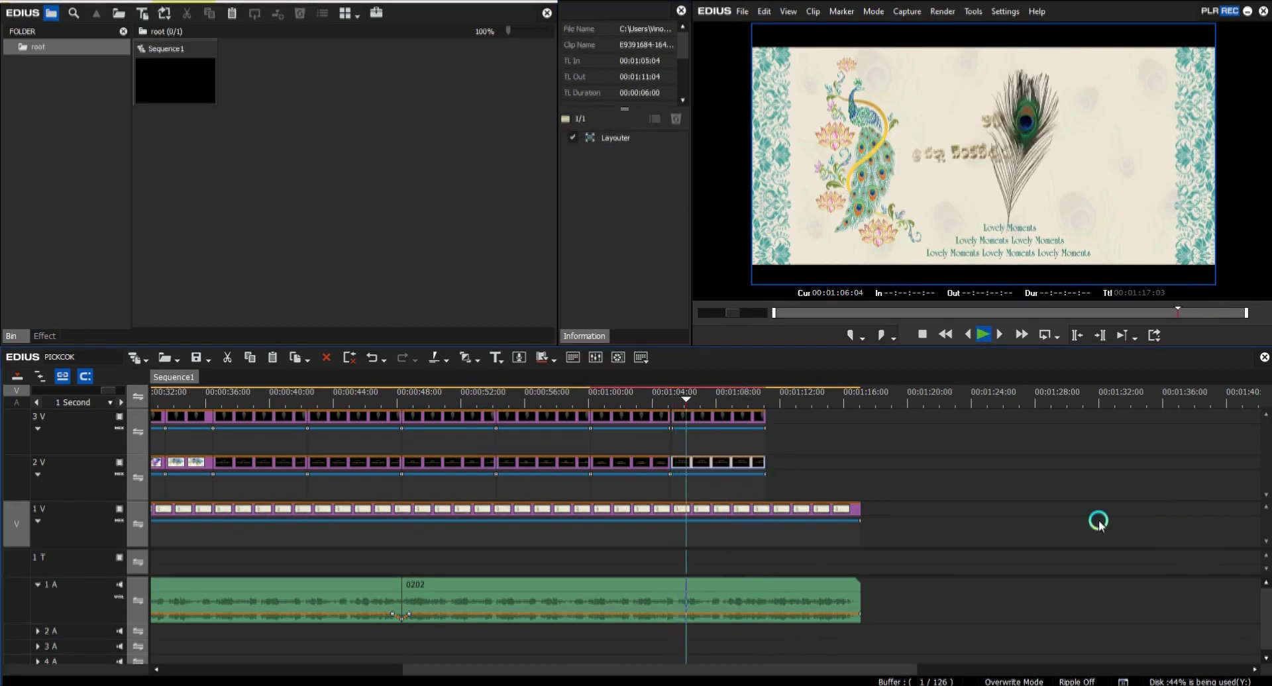
# Place closing title image 0112 at 00:01:11:04 on track 2V, extend it to 00:01:17:03, and fade out the music's end.
pyautogui.moveTo(866, 669); pyautogui.dragTo(941, 670)
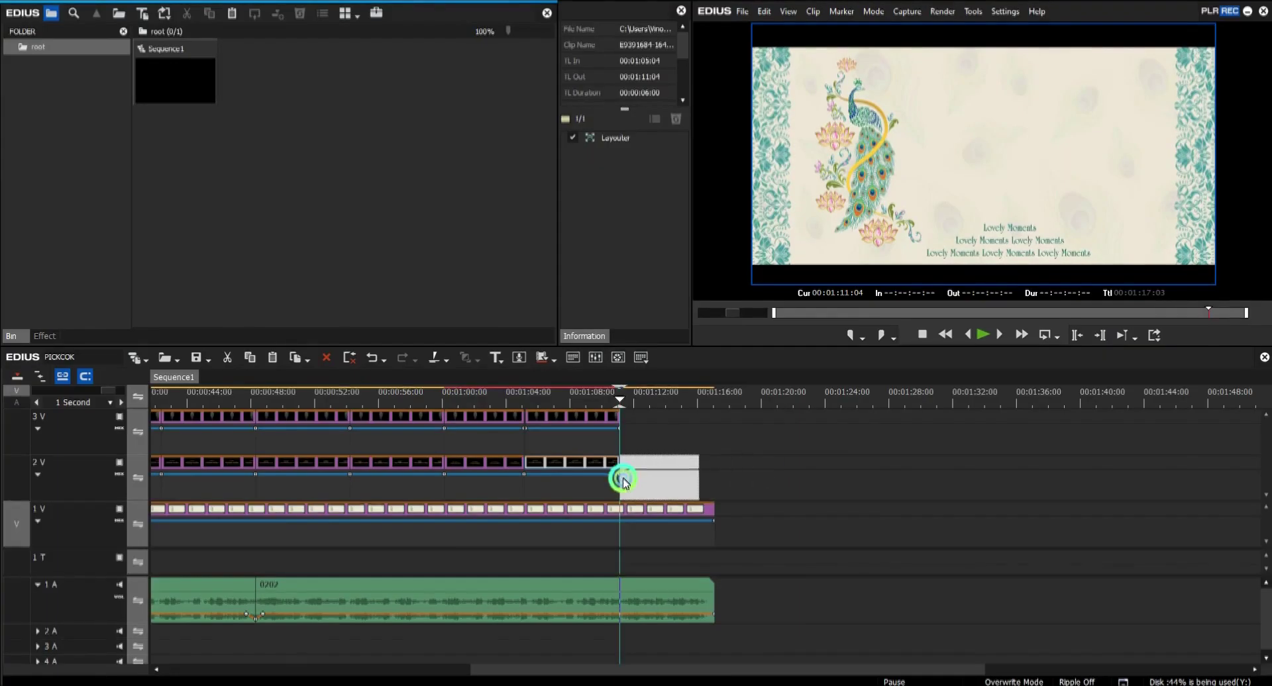
pyautogui.moveTo(619, 464); pyautogui.dragTo(694, 613)
pyautogui.click(714, 614)
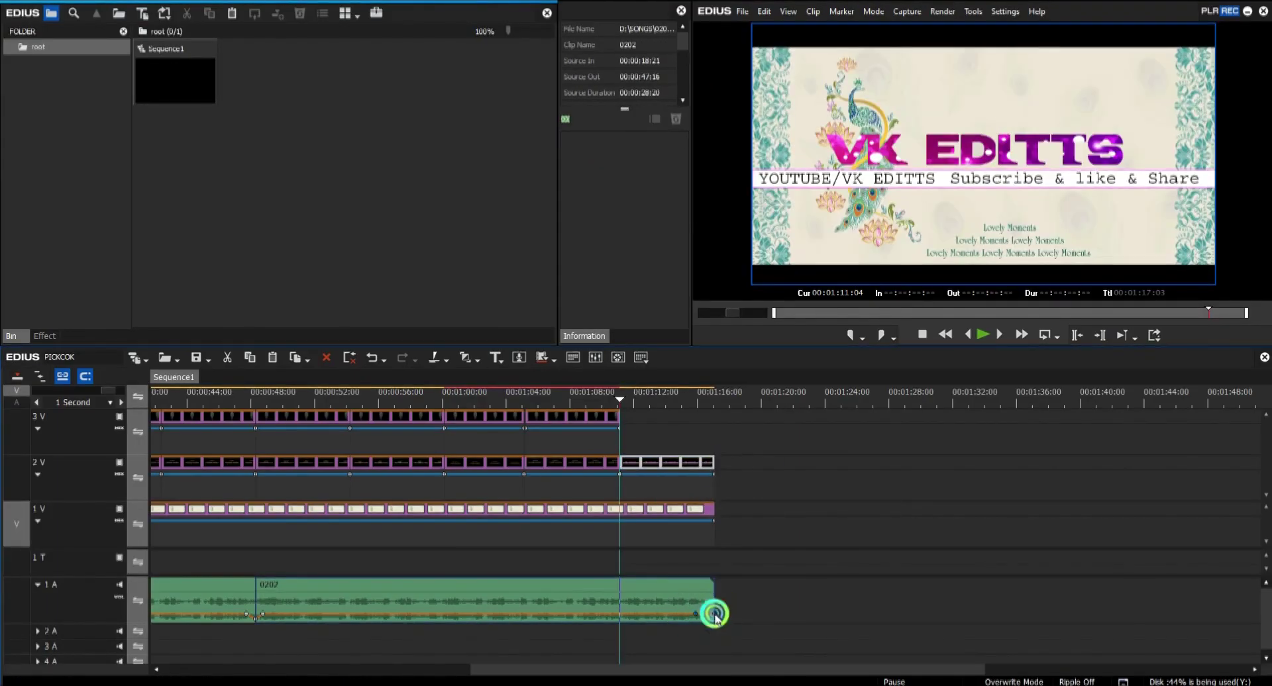
# Apply the preceding title's animated layout to the closing title, paste a feather clip above it on track 3V, and play back.
pyautogui.click(690, 464)
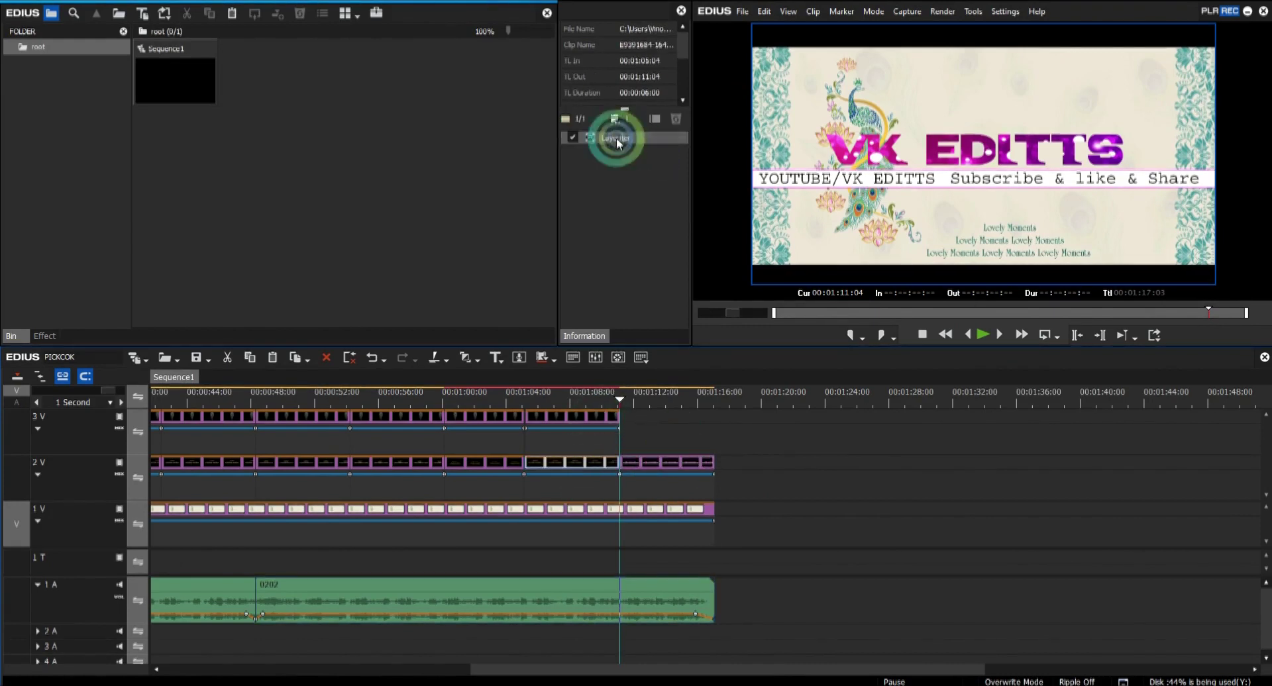
pyautogui.moveTo(617, 140); pyautogui.dragTo(669, 463)
pyautogui.click(705, 463)
pyautogui.rightClick(735, 430)
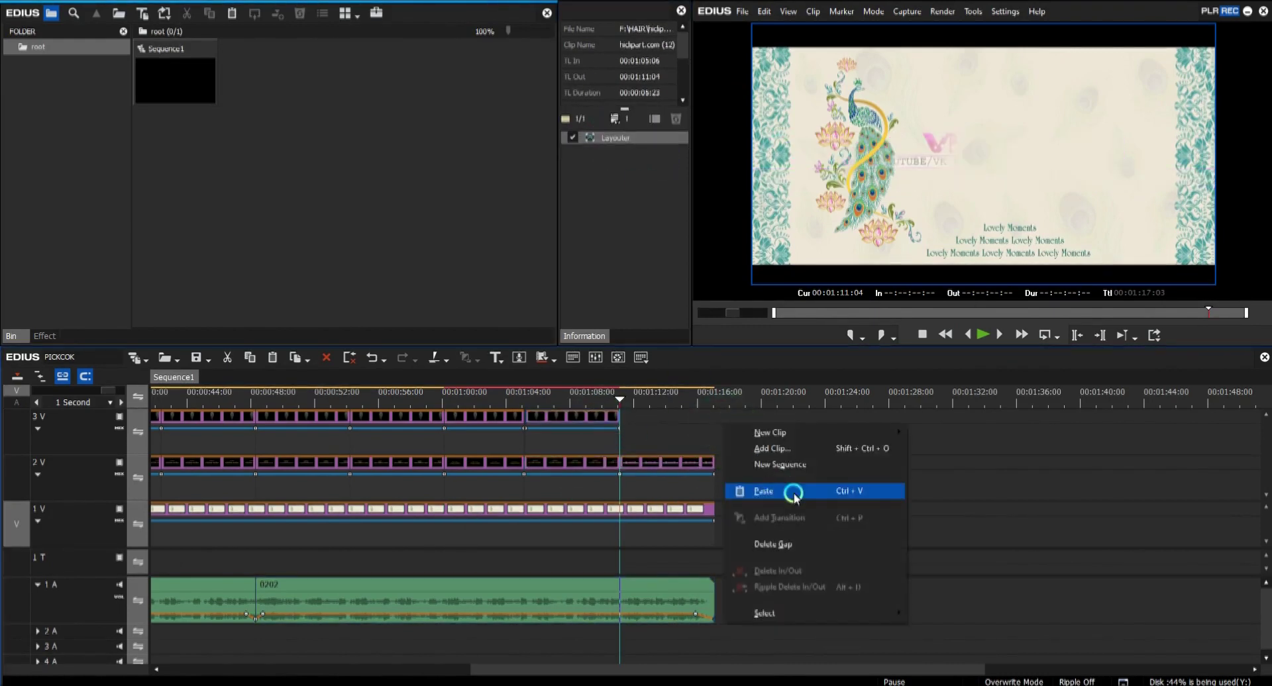
pyautogui.click(793, 491)
pyautogui.press('space')
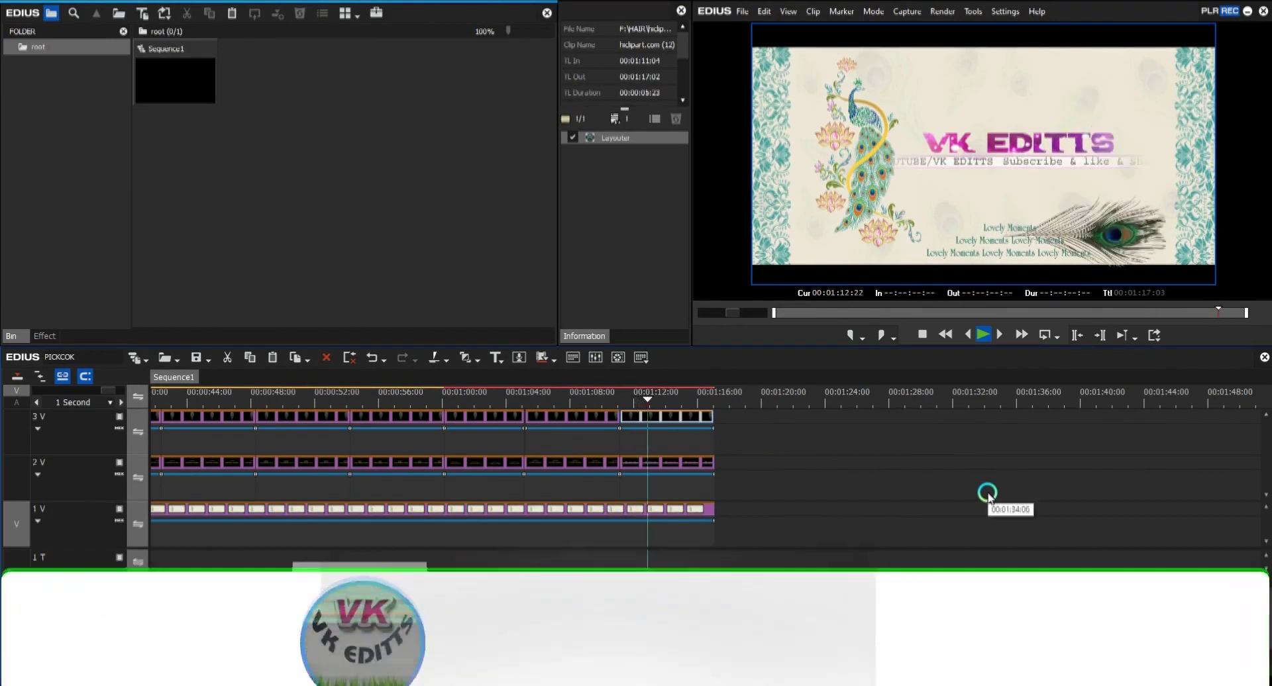
# Shrink the VK EDITTS closing title to a stretch of about 54.3% in its Layouter at the 00:00:00:10 keyframe.
pyautogui.click(667, 463)
pyautogui.click(607, 139)
pyautogui.doubleClick(607, 139)
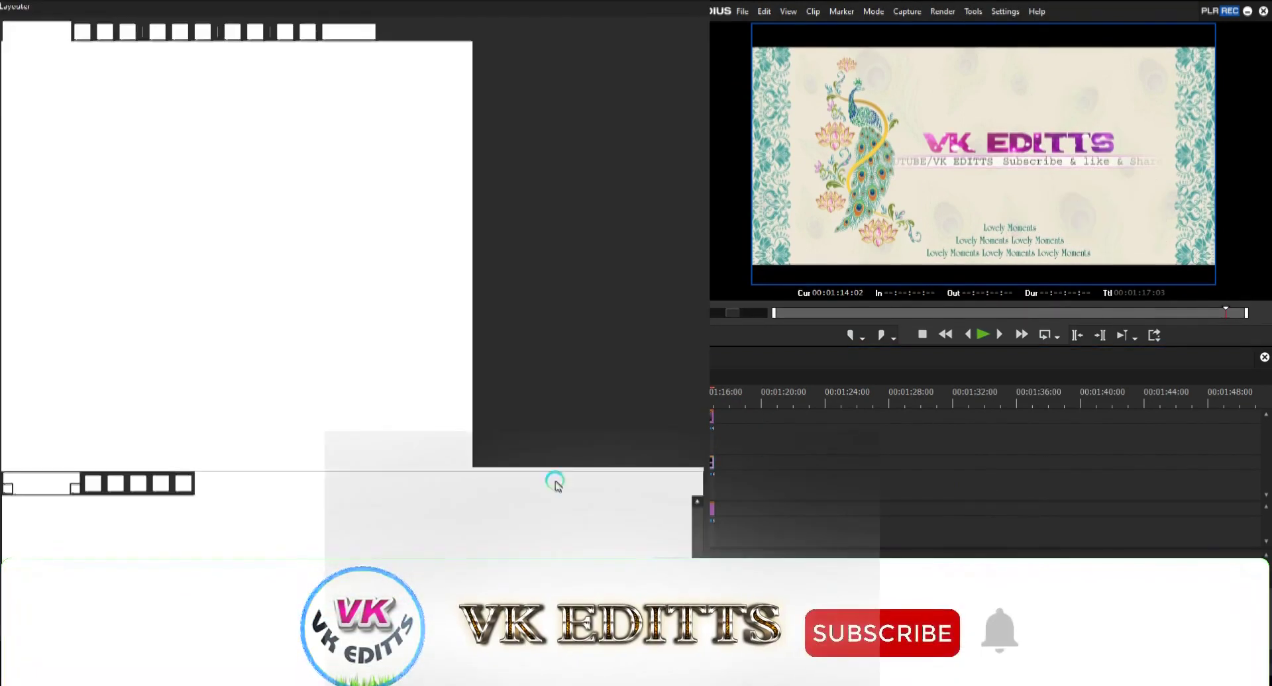
pyautogui.click(273, 488)
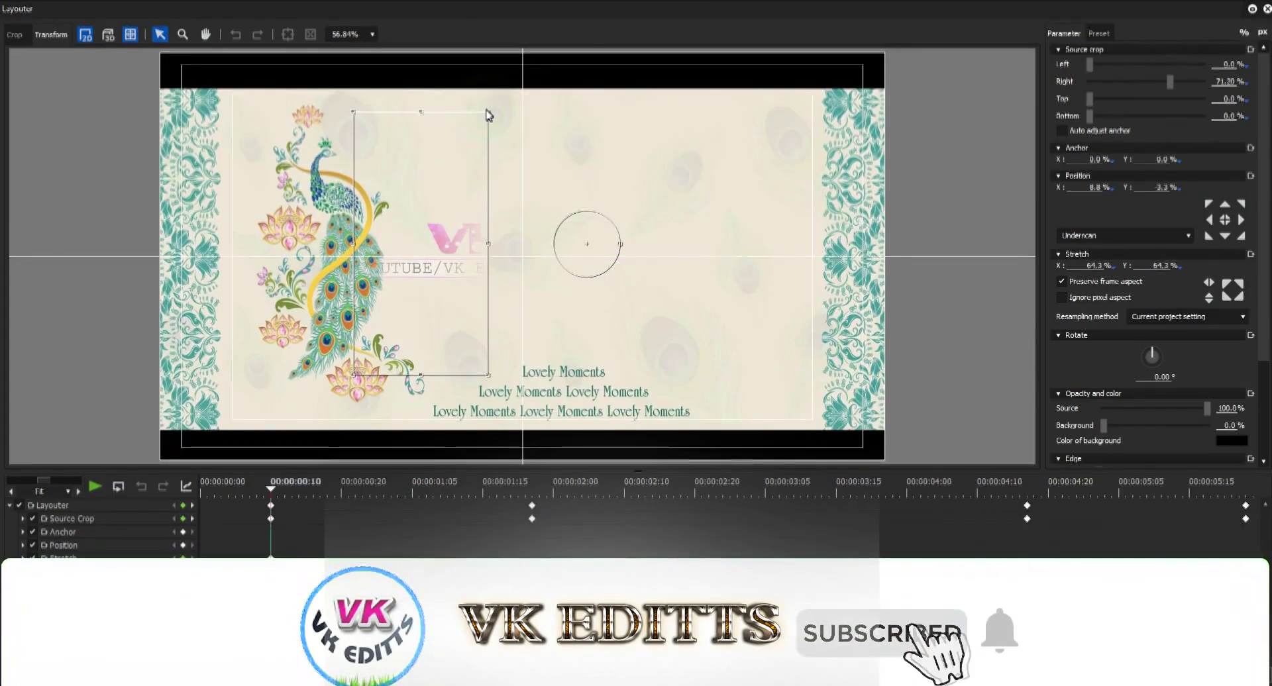
pyautogui.moveTo(488, 113); pyautogui.dragTo(504, 134)
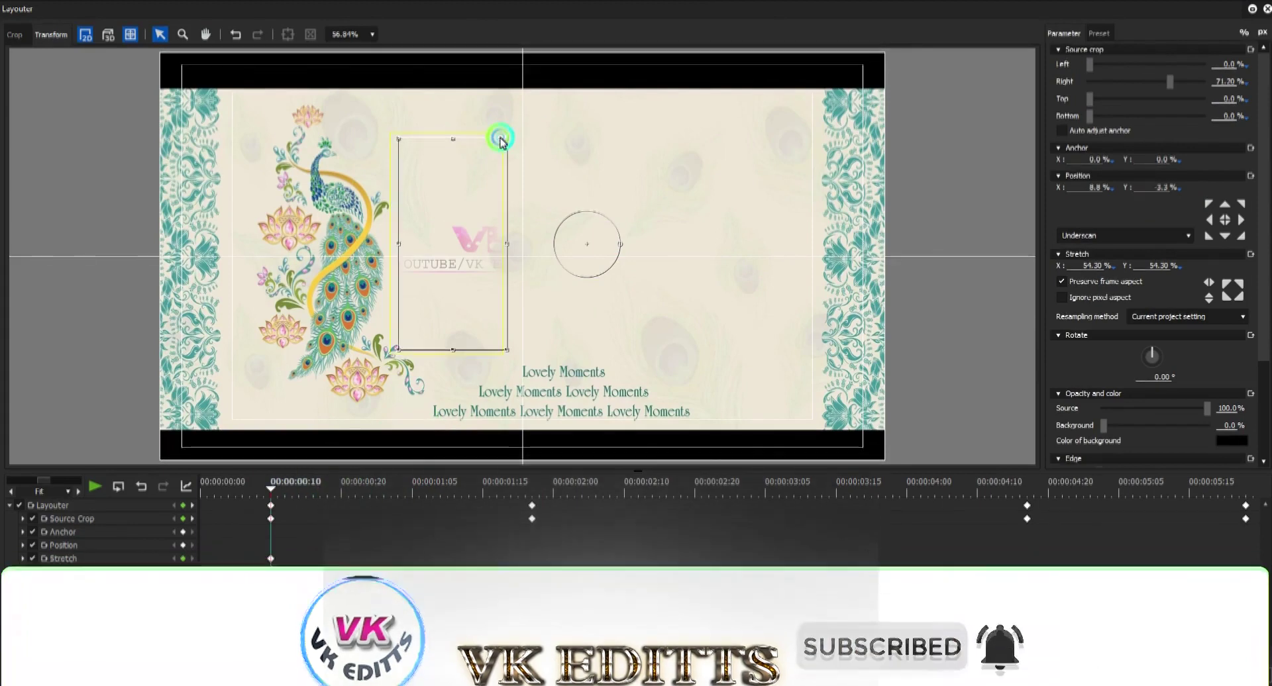
pyautogui.moveTo(341, 483); pyautogui.dragTo(1090, 483)
pyautogui.click(1189, 675)
# Play back the resized closing title and save the project.
pyautogui.press('space')
pyautogui.moveTo(925, 669); pyautogui.dragTo(829, 668)
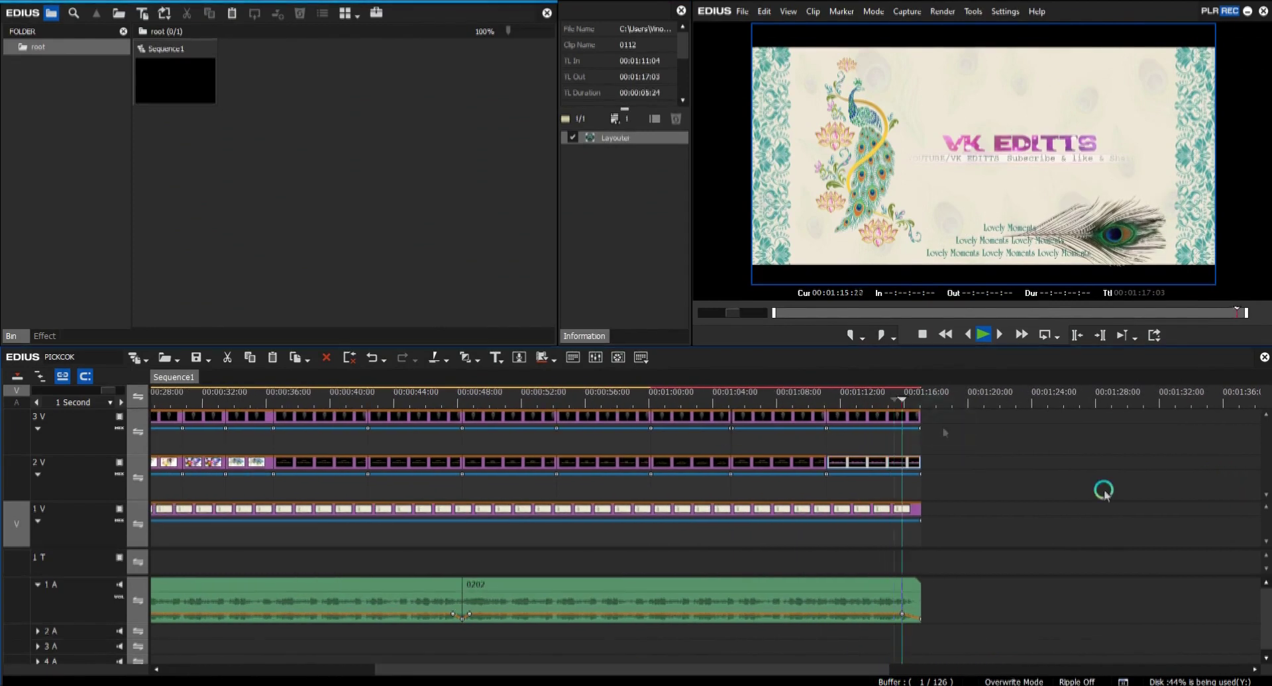
pyautogui.click(923, 400)
pyautogui.moveTo(909, 398); pyautogui.dragTo(824, 398)
pyautogui.hotkey('ctrl', 's')
# Play back the whole sequence to review the feather reveals, couple photos, titles and closing title.
pyautogui.moveTo(841, 668); pyautogui.dragTo(616, 676)
pyautogui.click(254, 399)
pyautogui.press('space')
pyautogui.moveTo(694, 665)
pyautogui.mouseDown()
pyautogui.moveTo(710, 669)
pyautogui.moveTo(682, 674)
pyautogui.moveTo(708, 673)
pyautogui.mouseUp()
pyautogui.click(1174, 520)
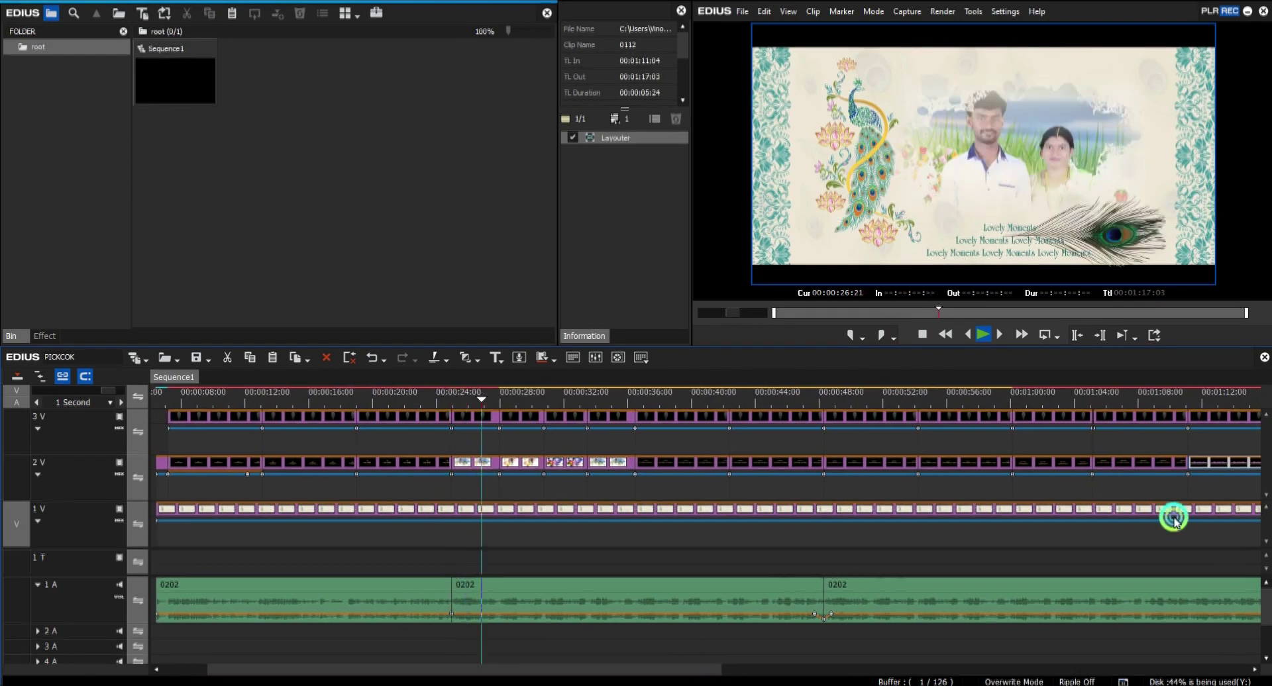
pyautogui.moveTo(712, 671); pyautogui.dragTo(755, 674)
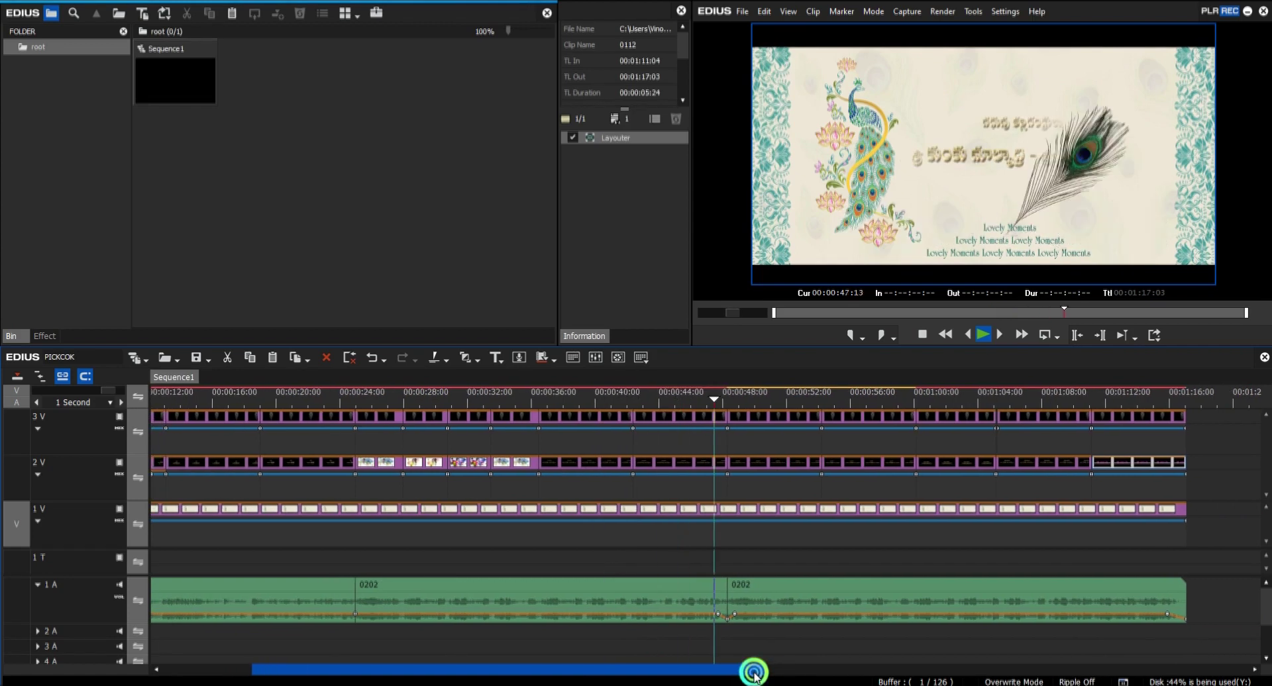
pyautogui.moveTo(754, 672); pyautogui.dragTo(848, 671)
pyautogui.click(679, 395)
pyautogui.click(1002, 393)
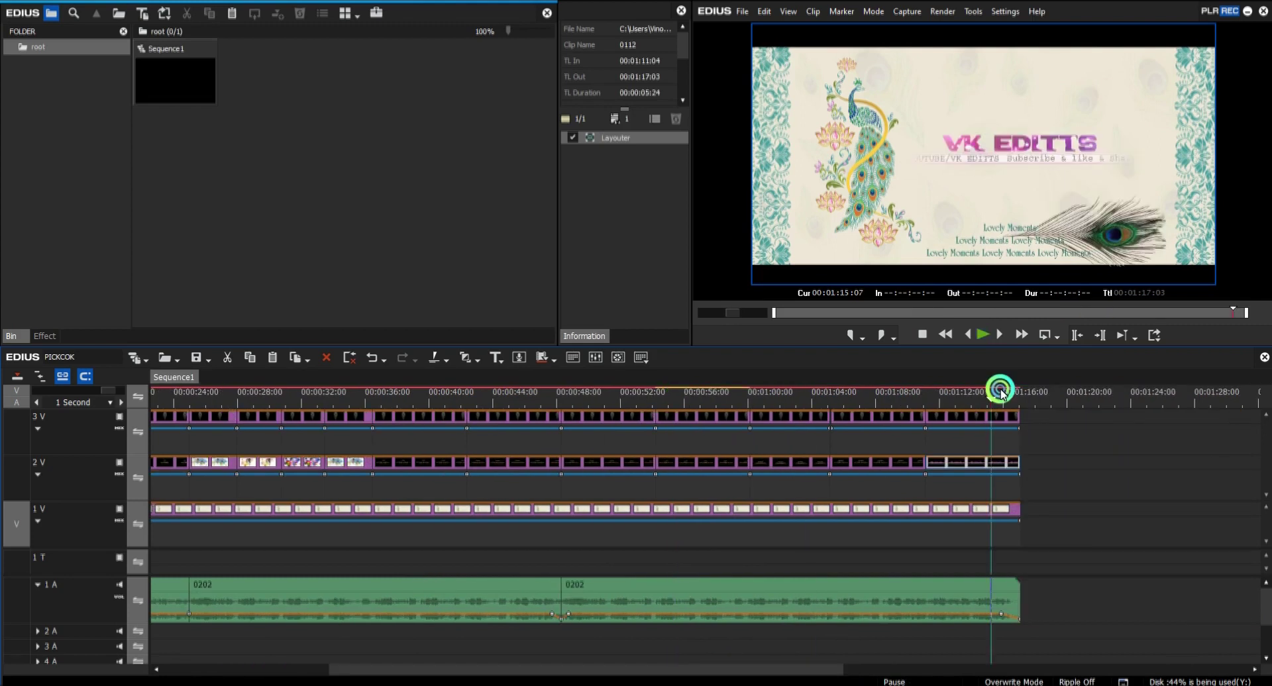